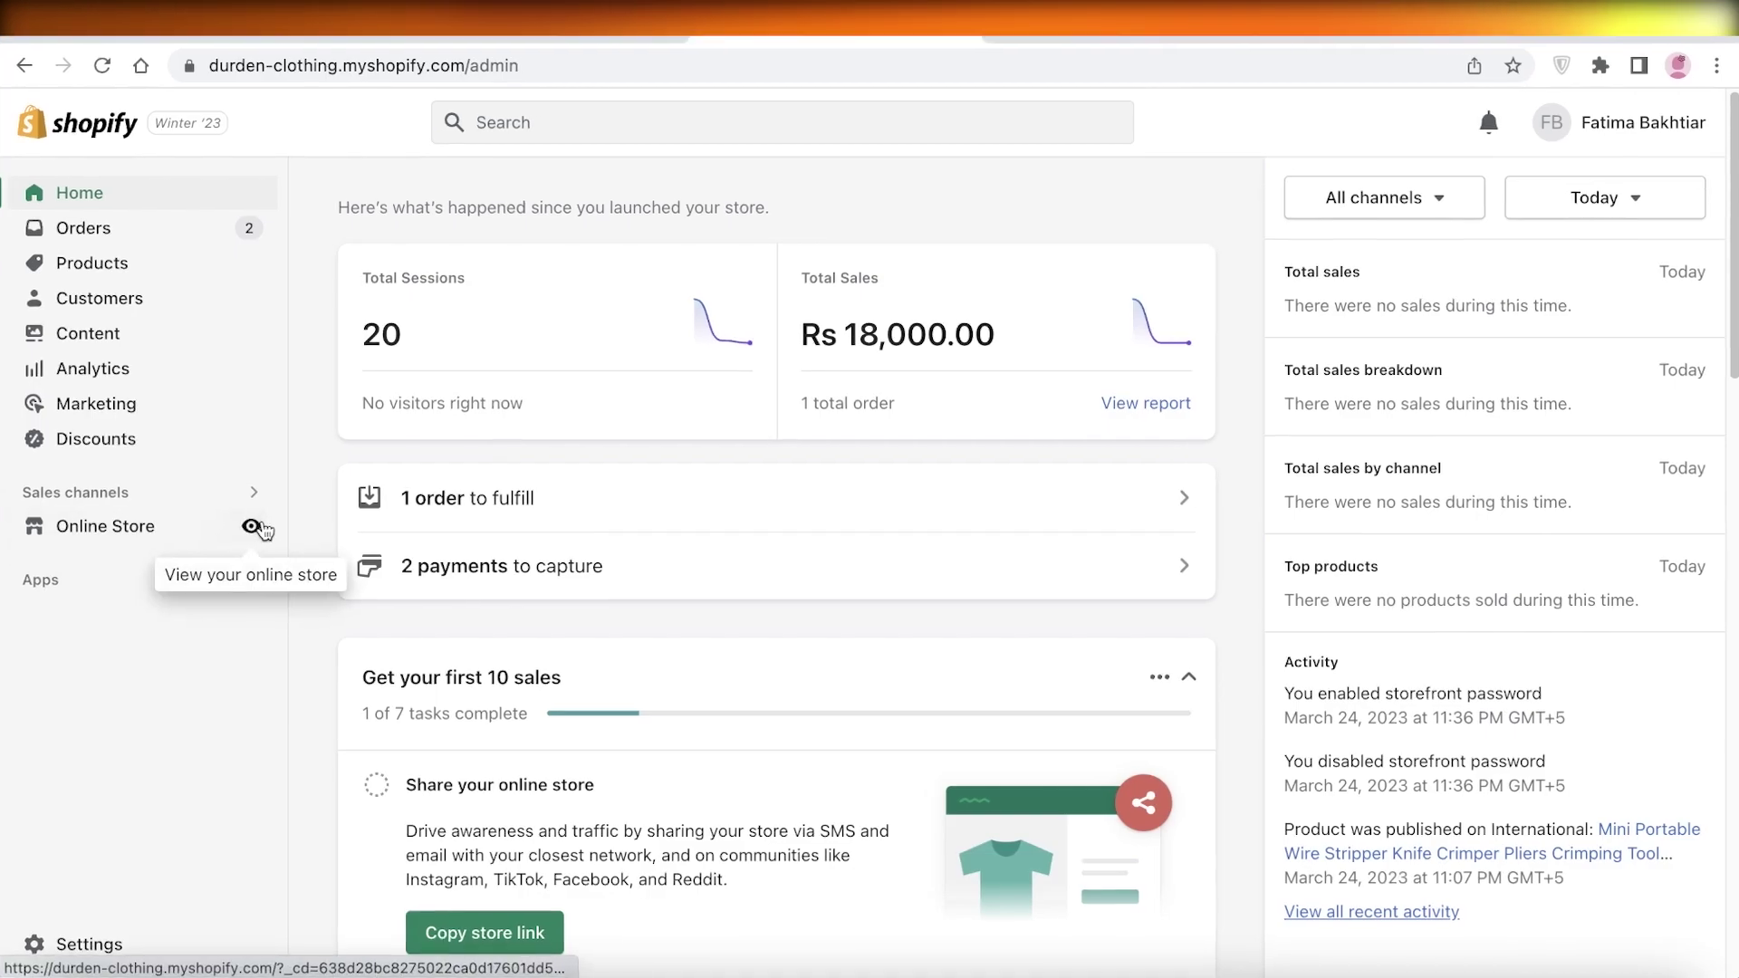
# - View the live Durden Clothing storefront in a new tab, scrolling through its pages
pyautogui.click(254, 527)
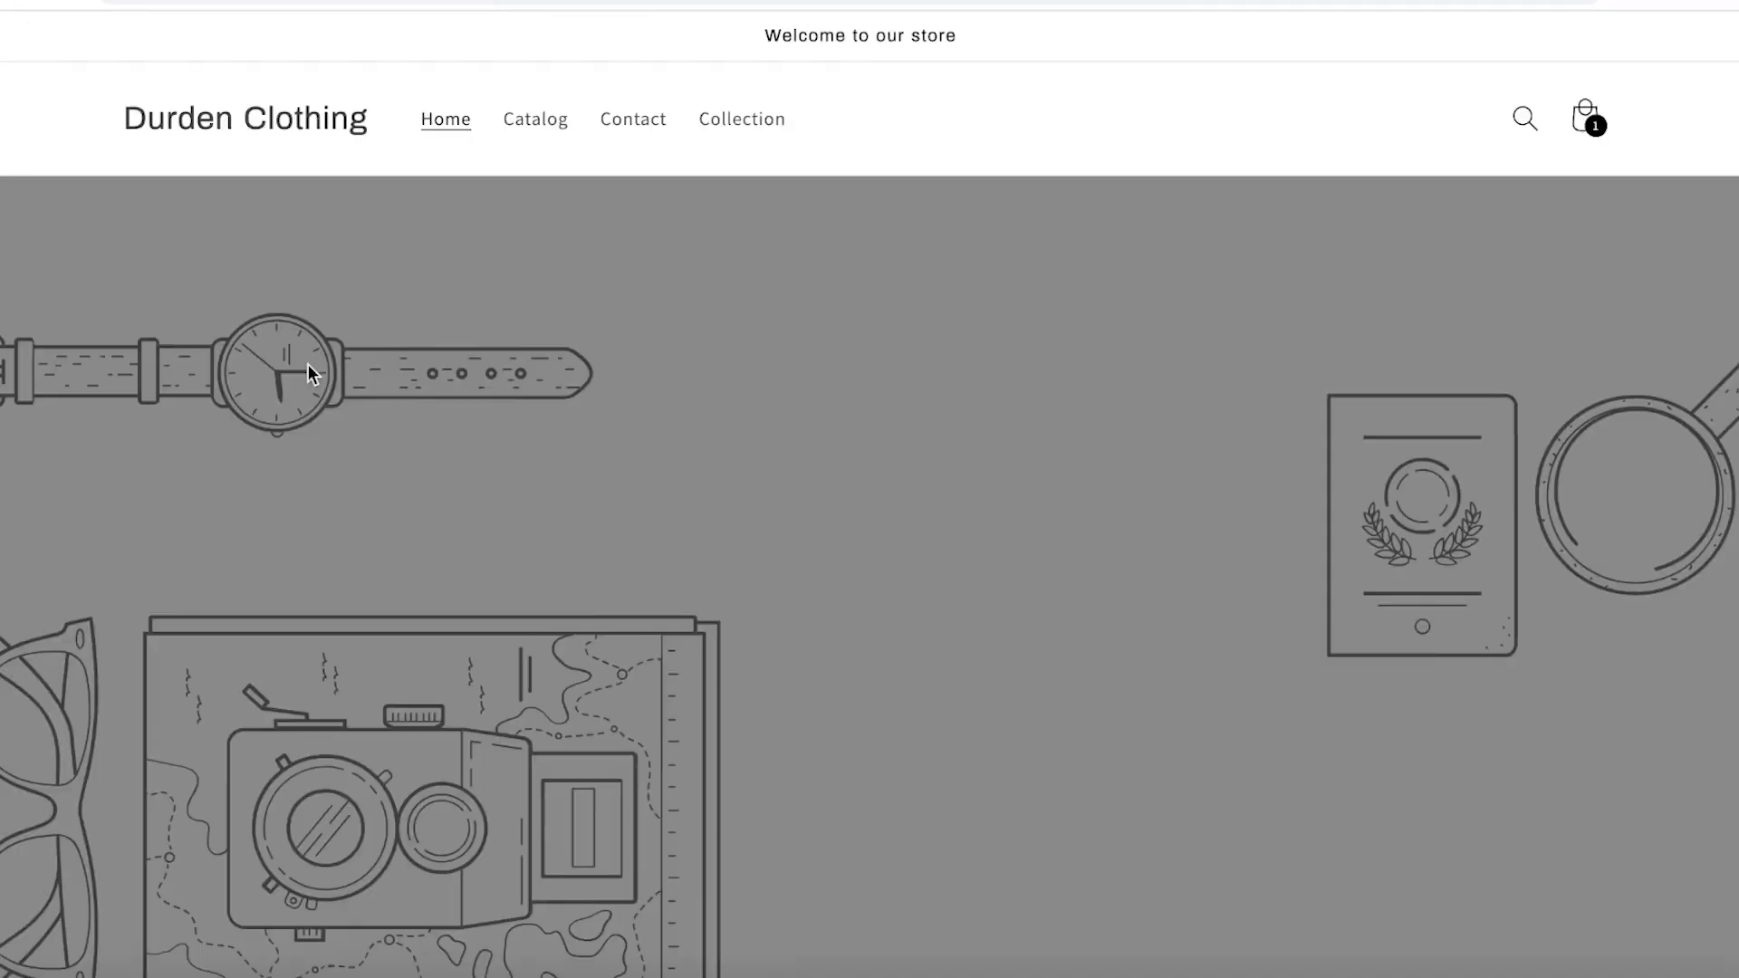
pyautogui.scroll(-8, 504, 258)
pyautogui.scroll(-6, 514, 247)
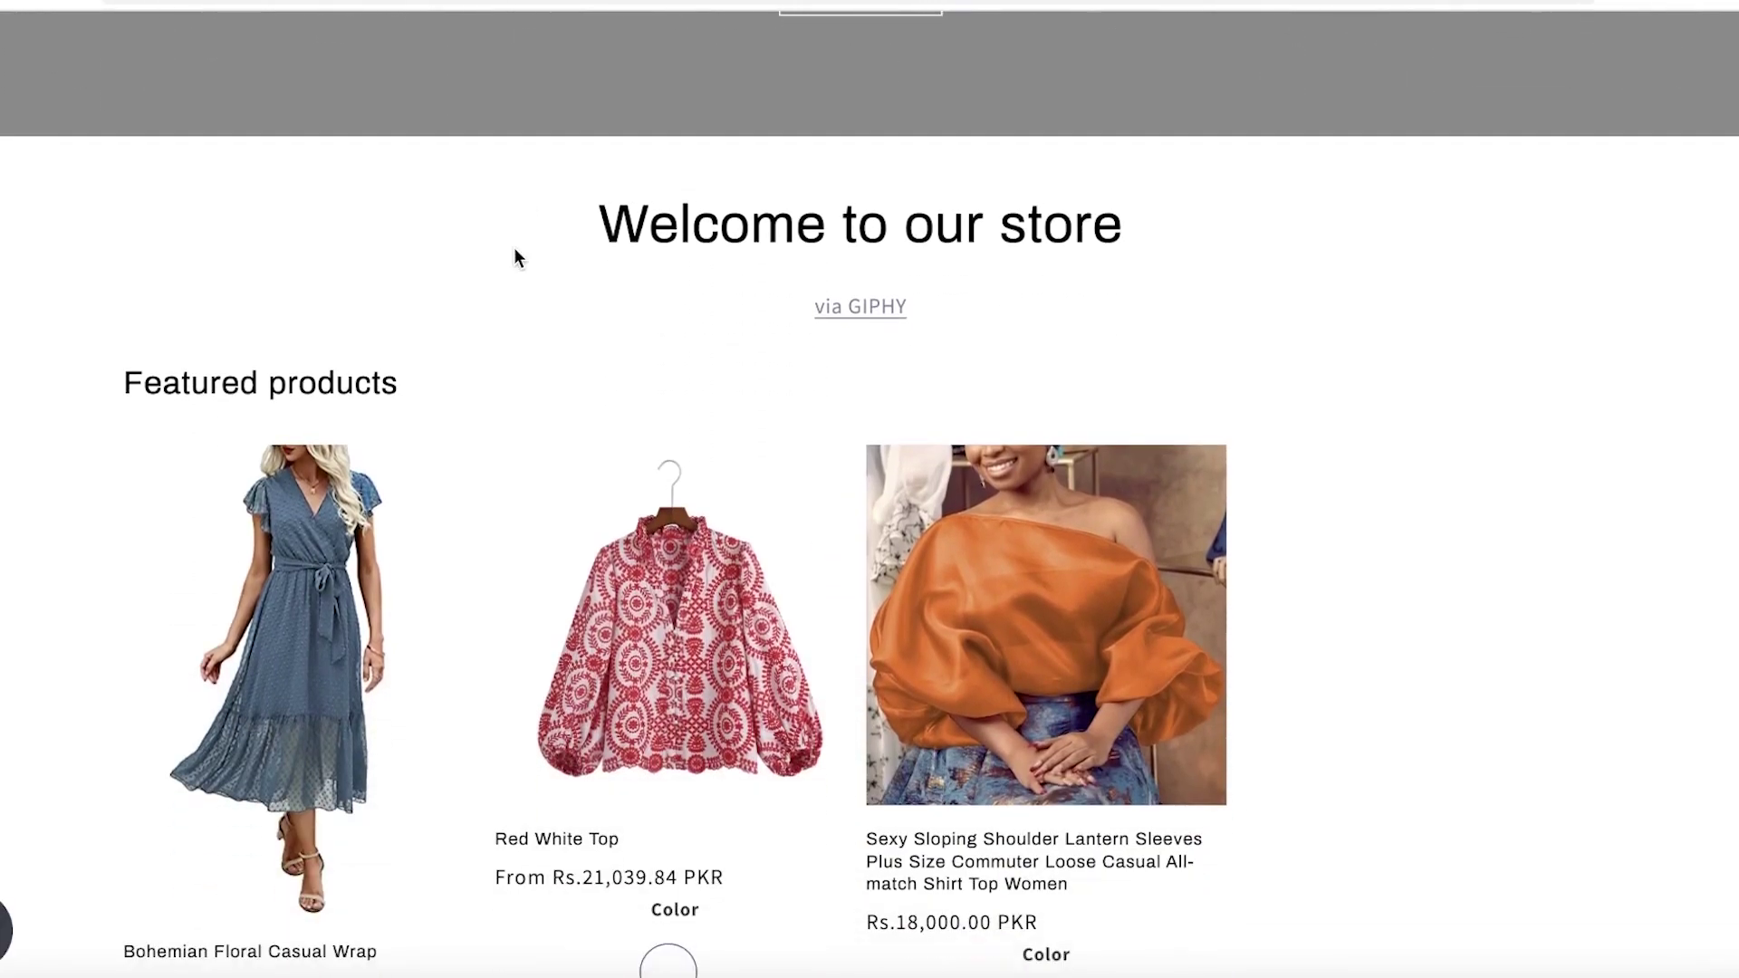
pyautogui.scroll(8, 333, 159)
pyautogui.scroll(6, 334, 160)
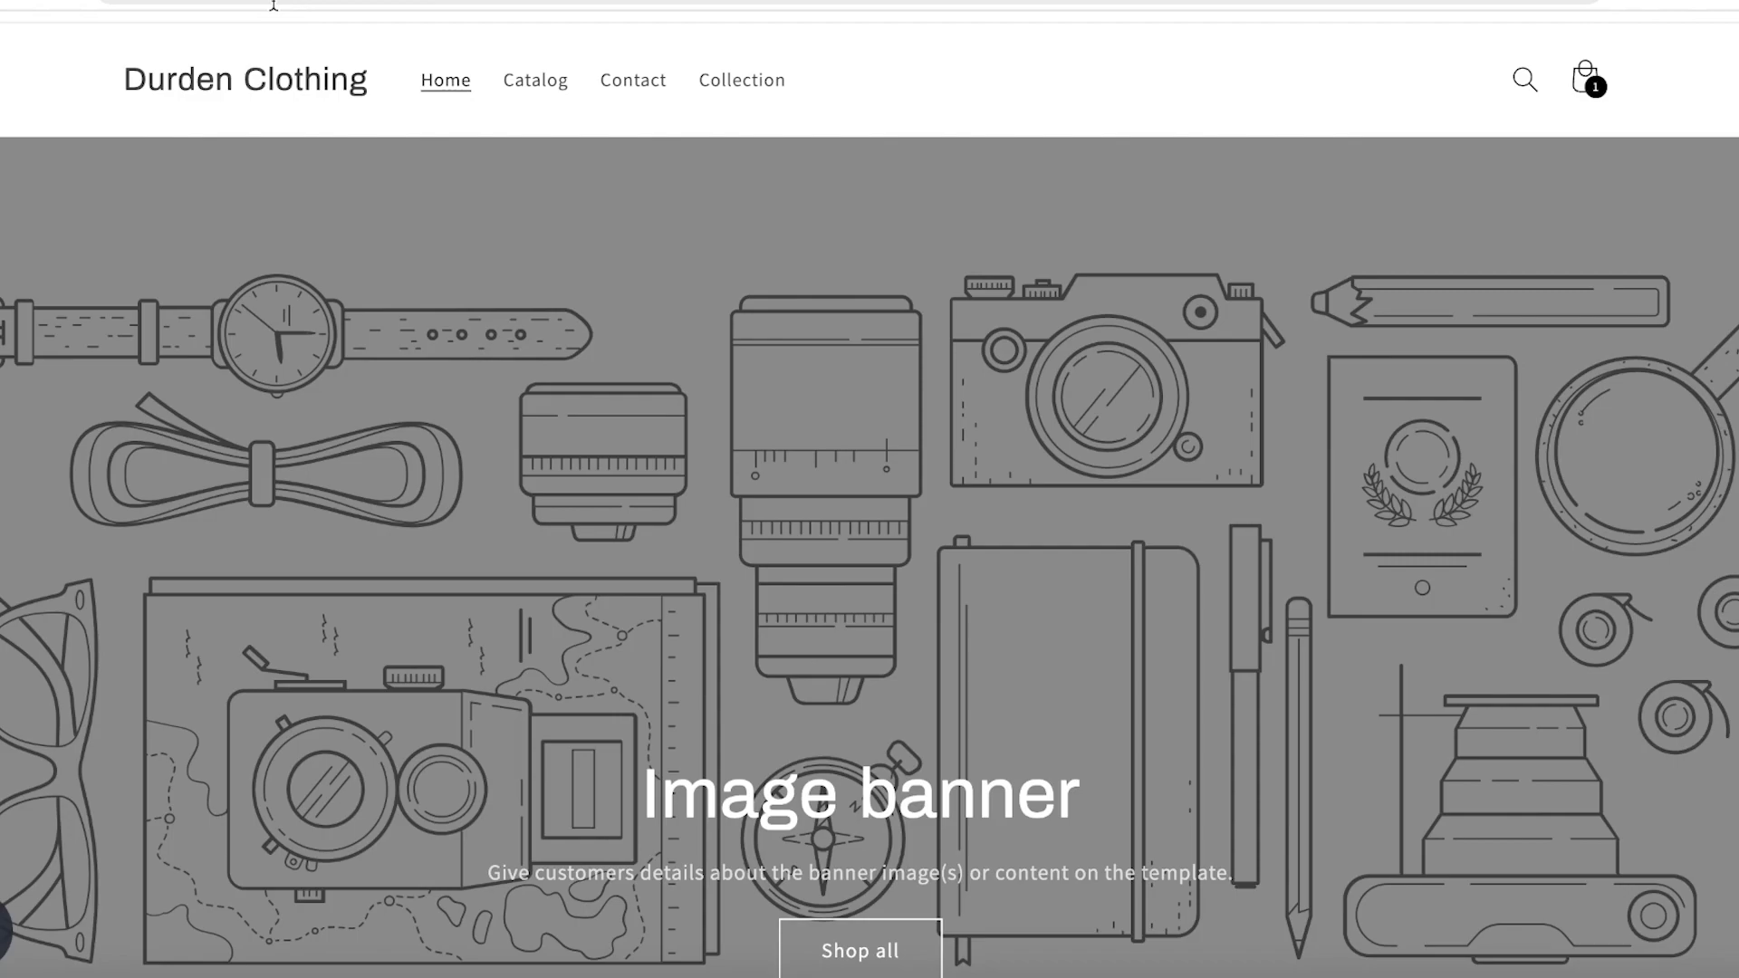
pyautogui.scroll(-10, 487, 271)
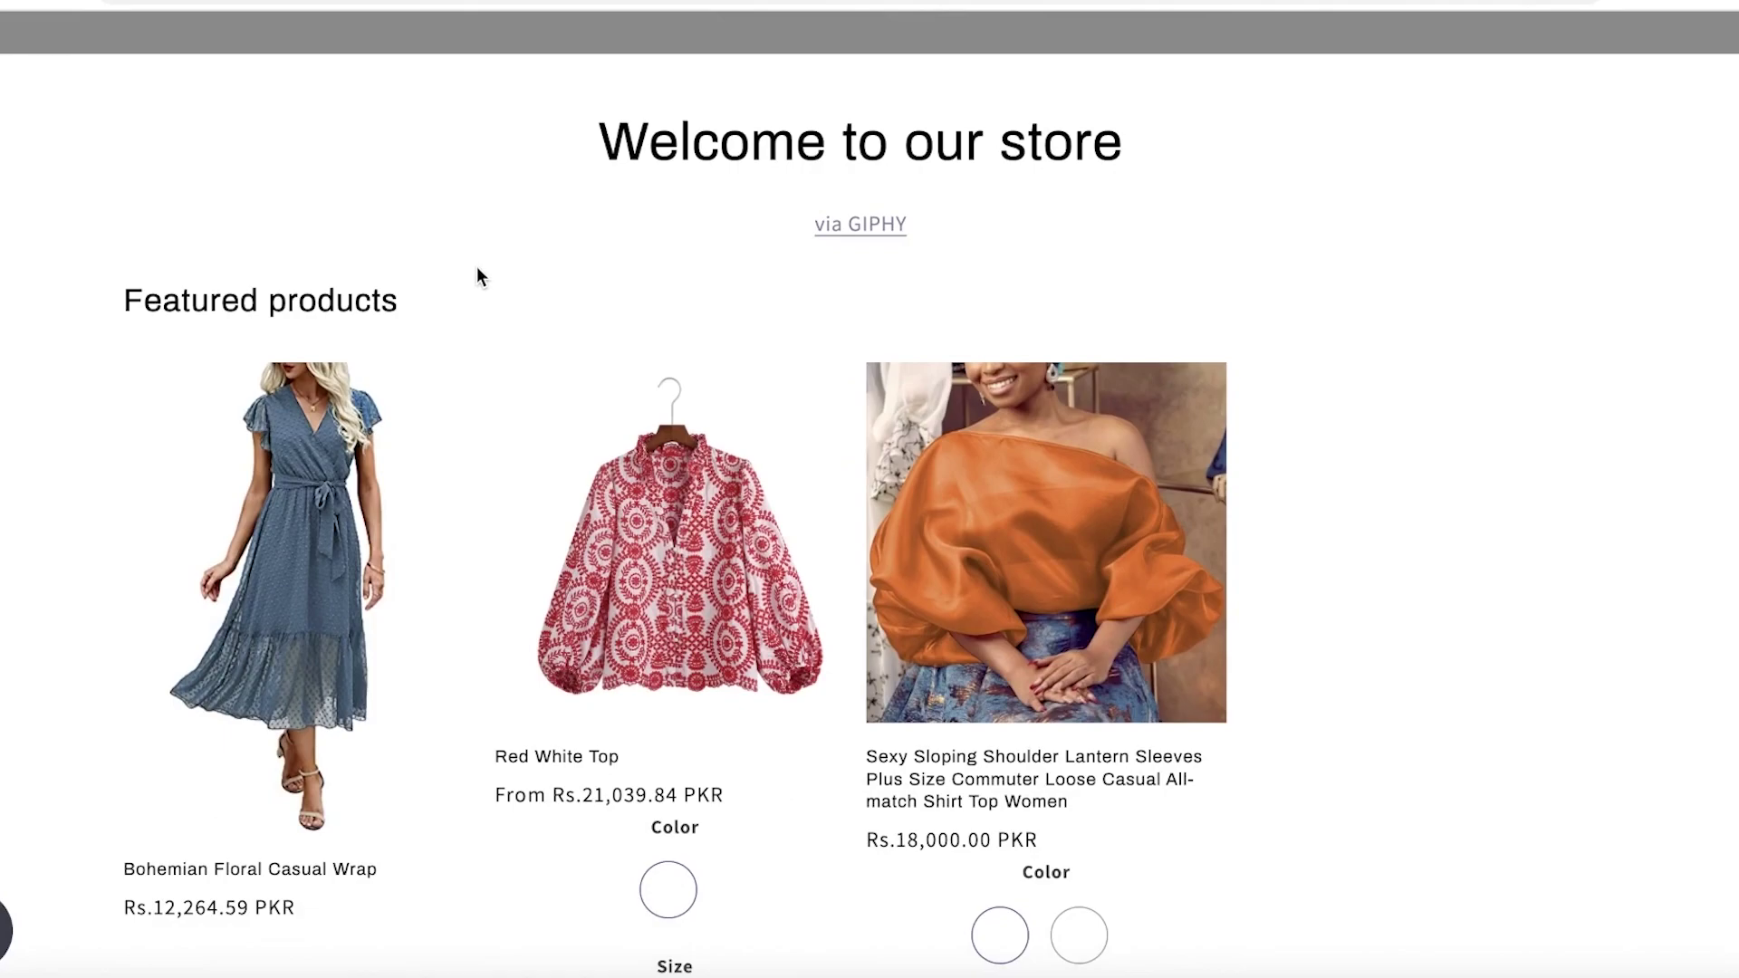
pyautogui.scroll(-7, 469, 271)
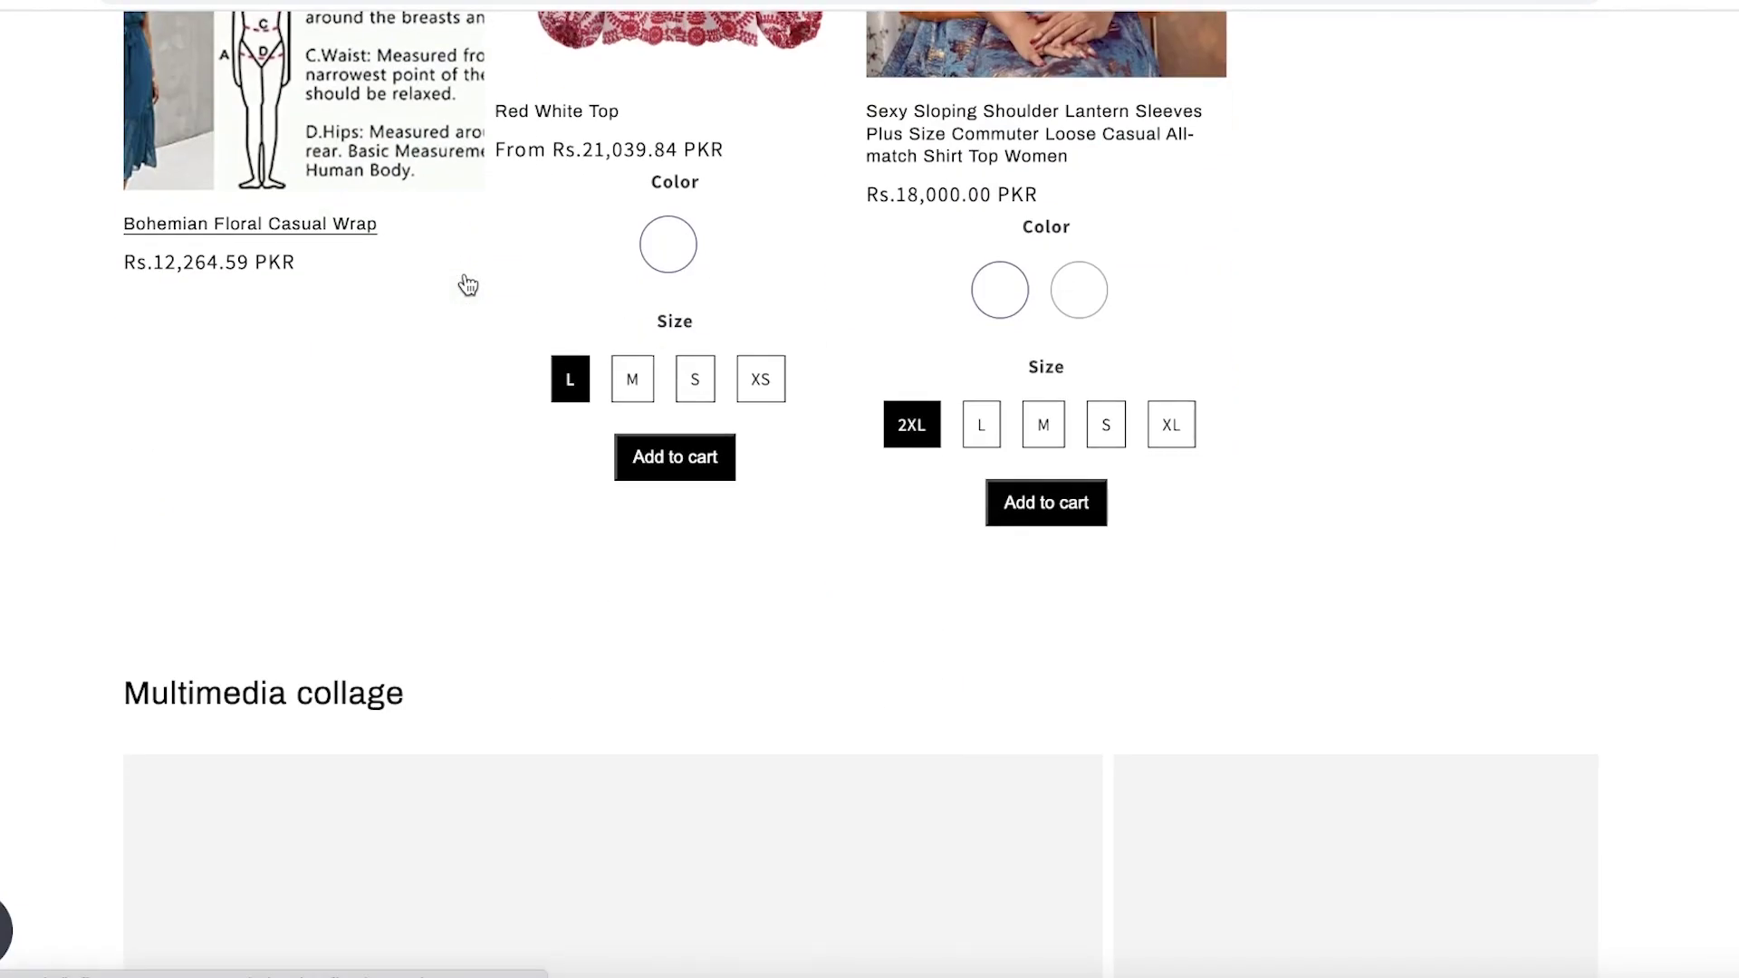
pyautogui.scroll(-7, 468, 290)
pyautogui.scroll(10, 477, 318)
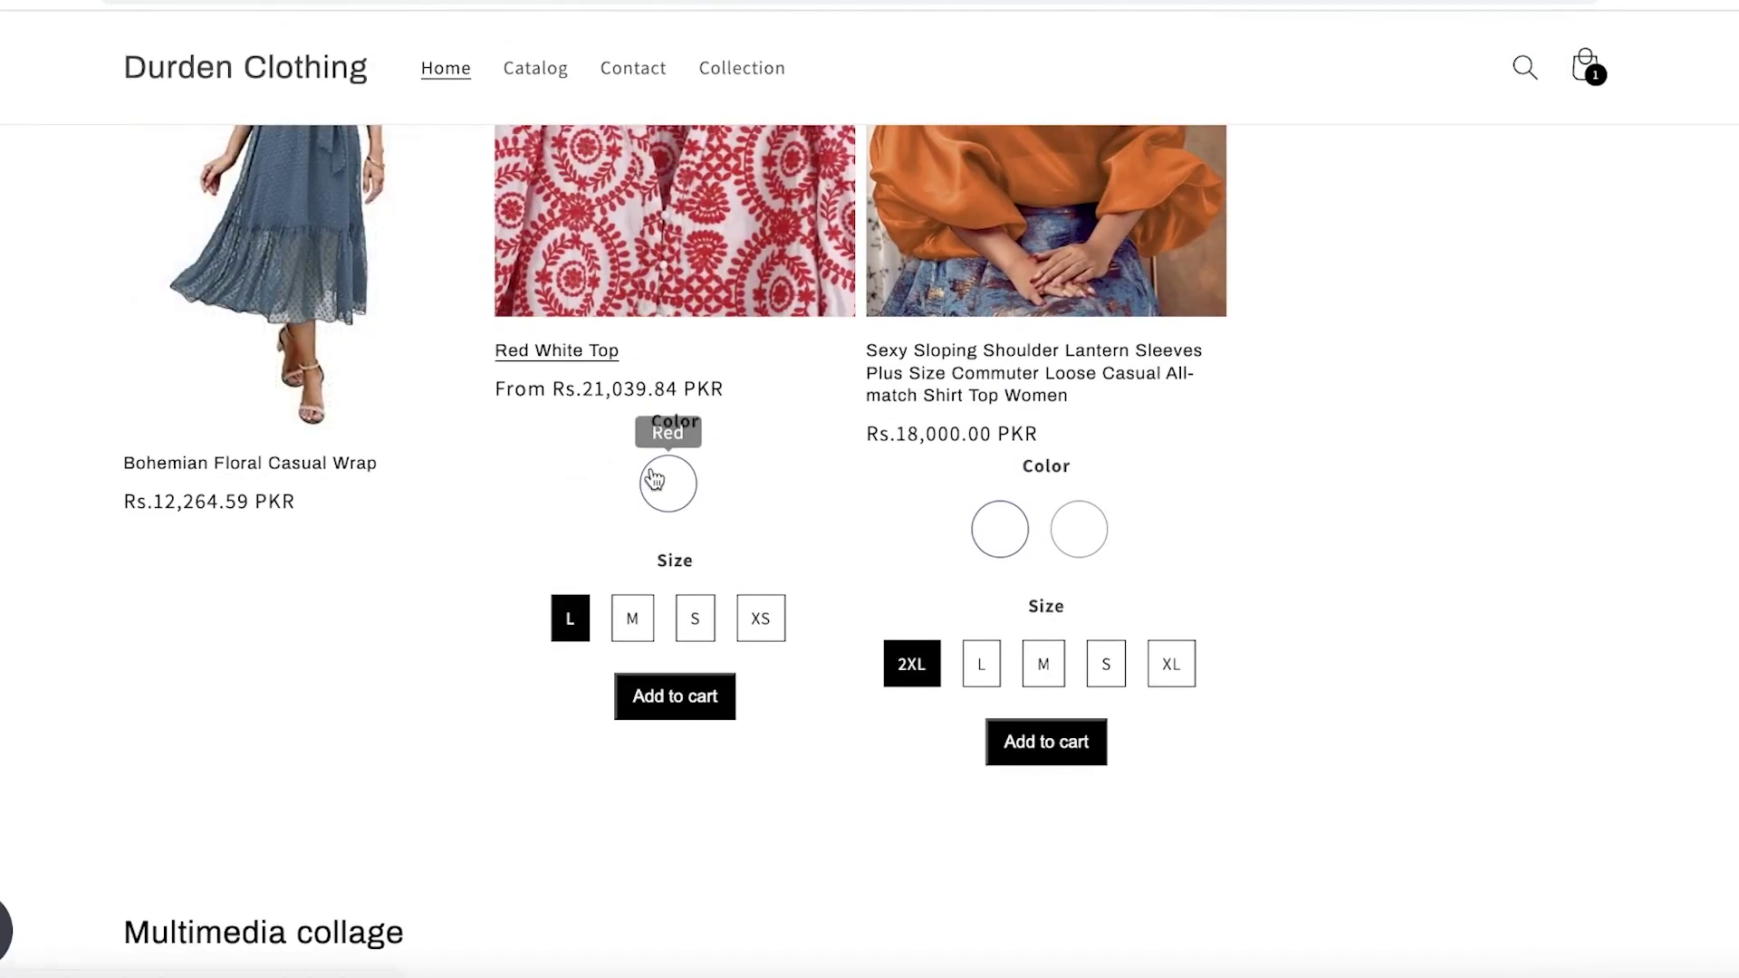
pyautogui.scroll(10, 1399, 520)
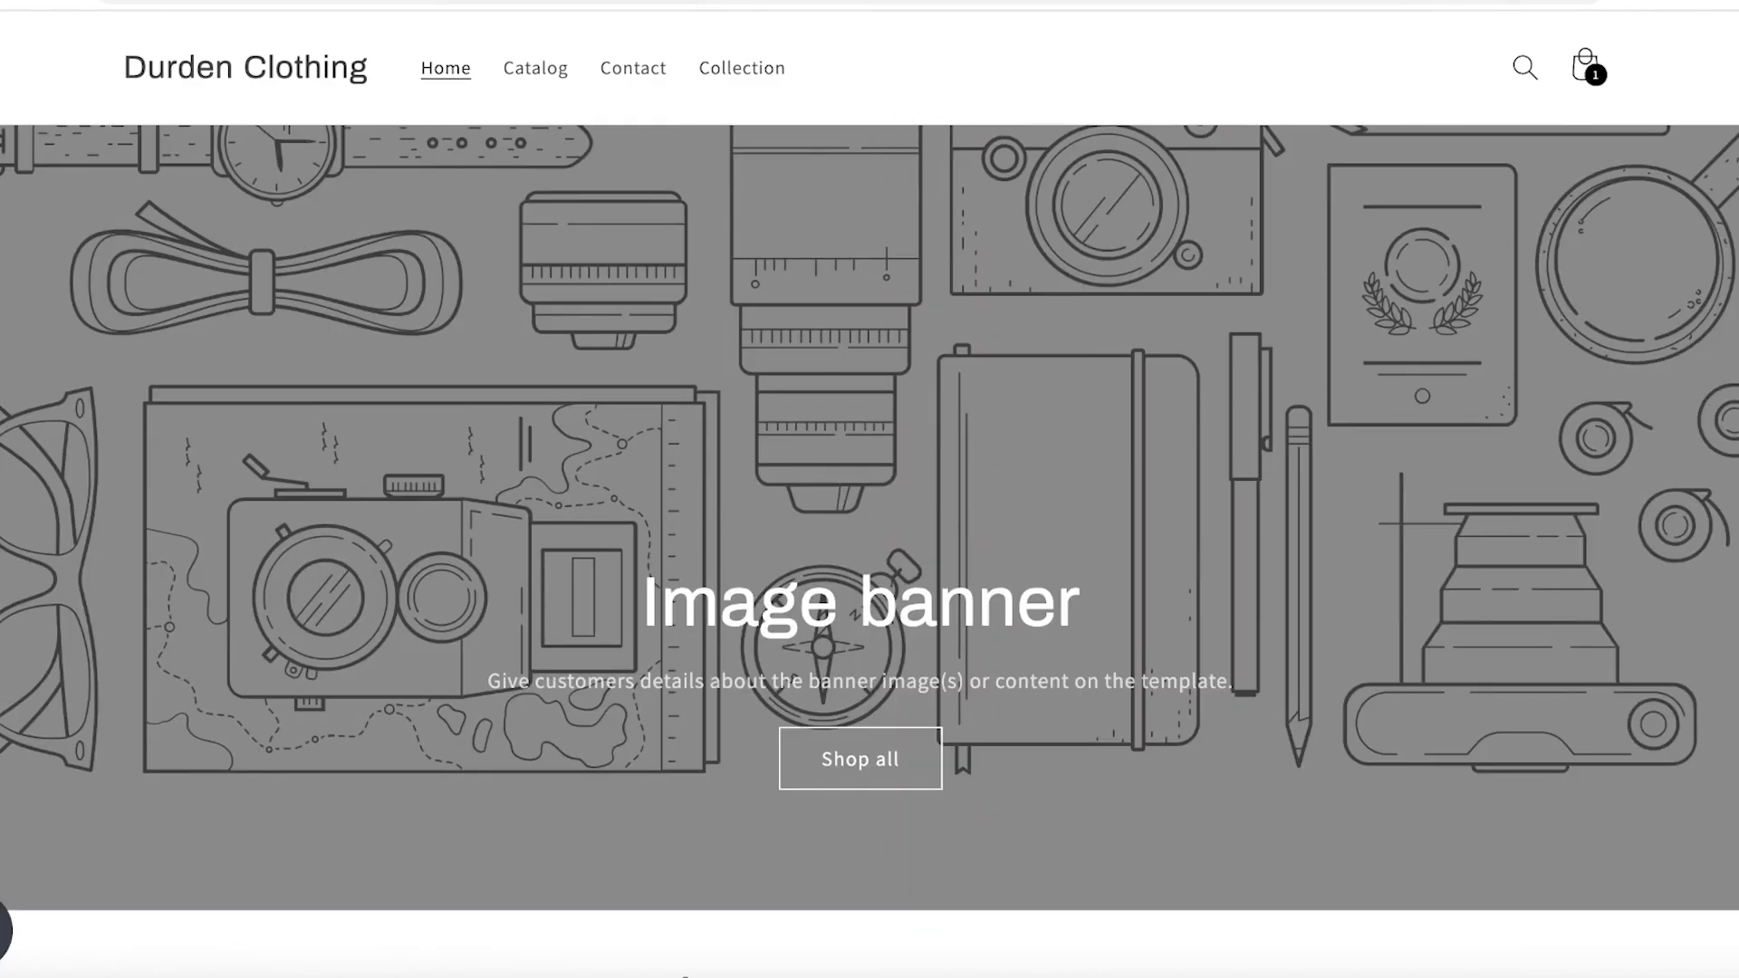
# - Close the storefront and open admin Settings, showing Store details with PKR currency
pyautogui.hotkey('ctrl', 'w')
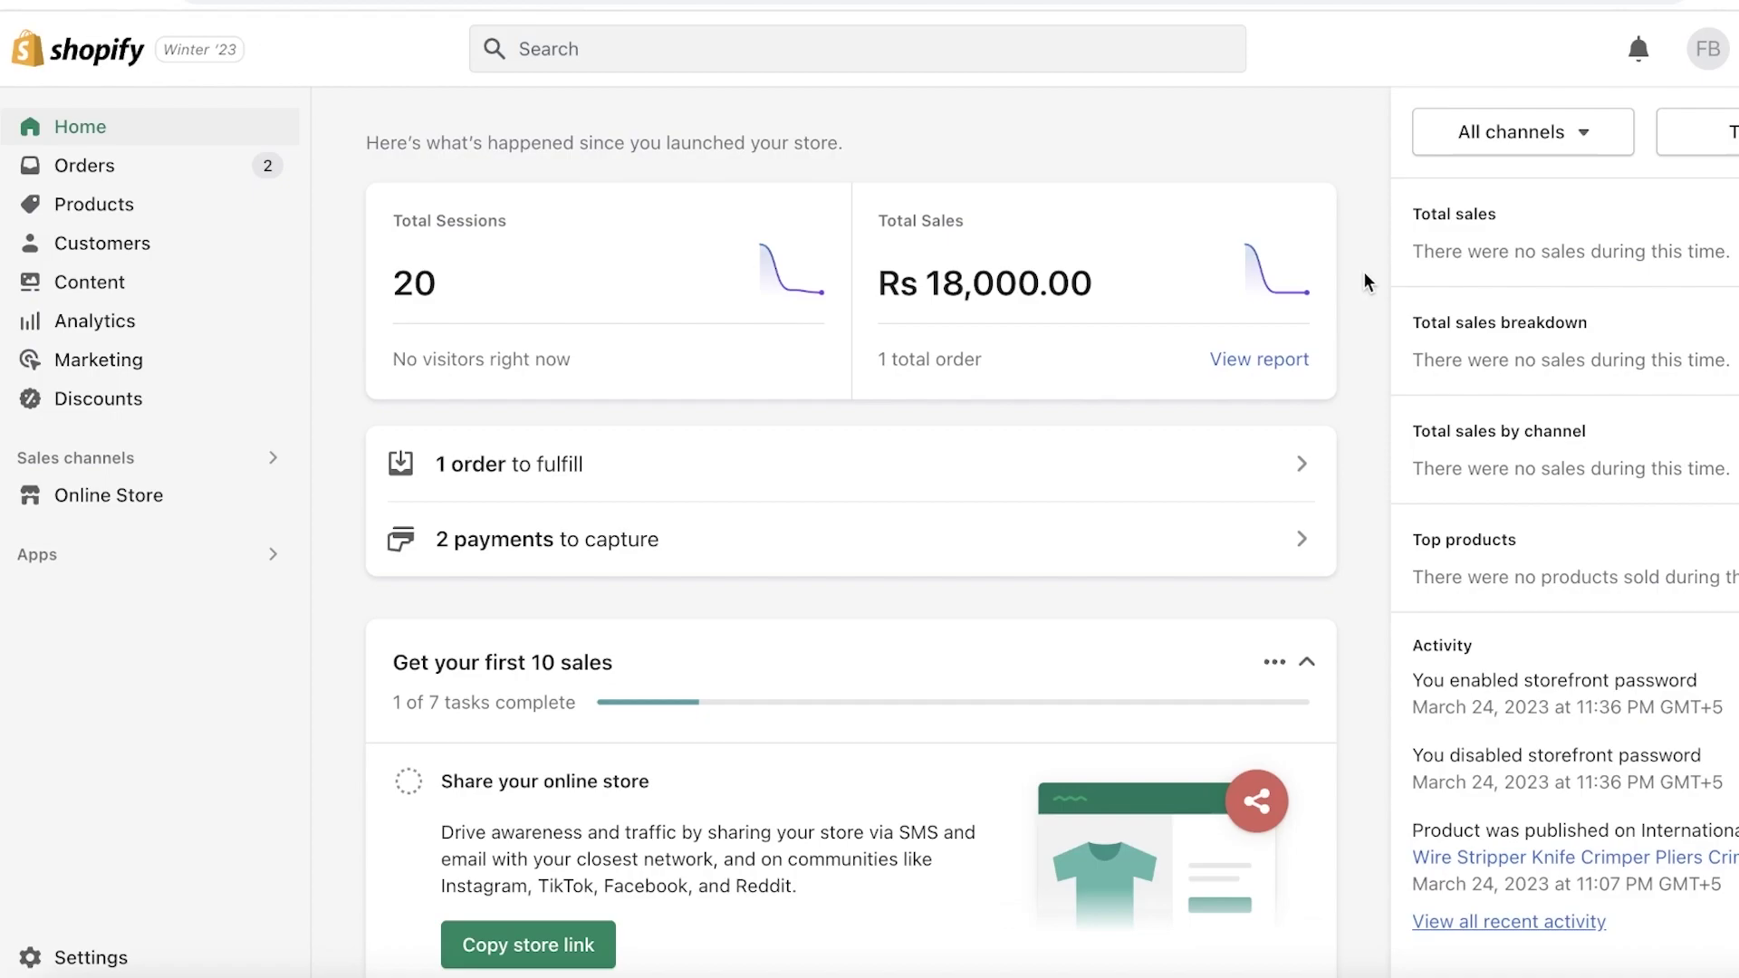
pyautogui.click(90, 958)
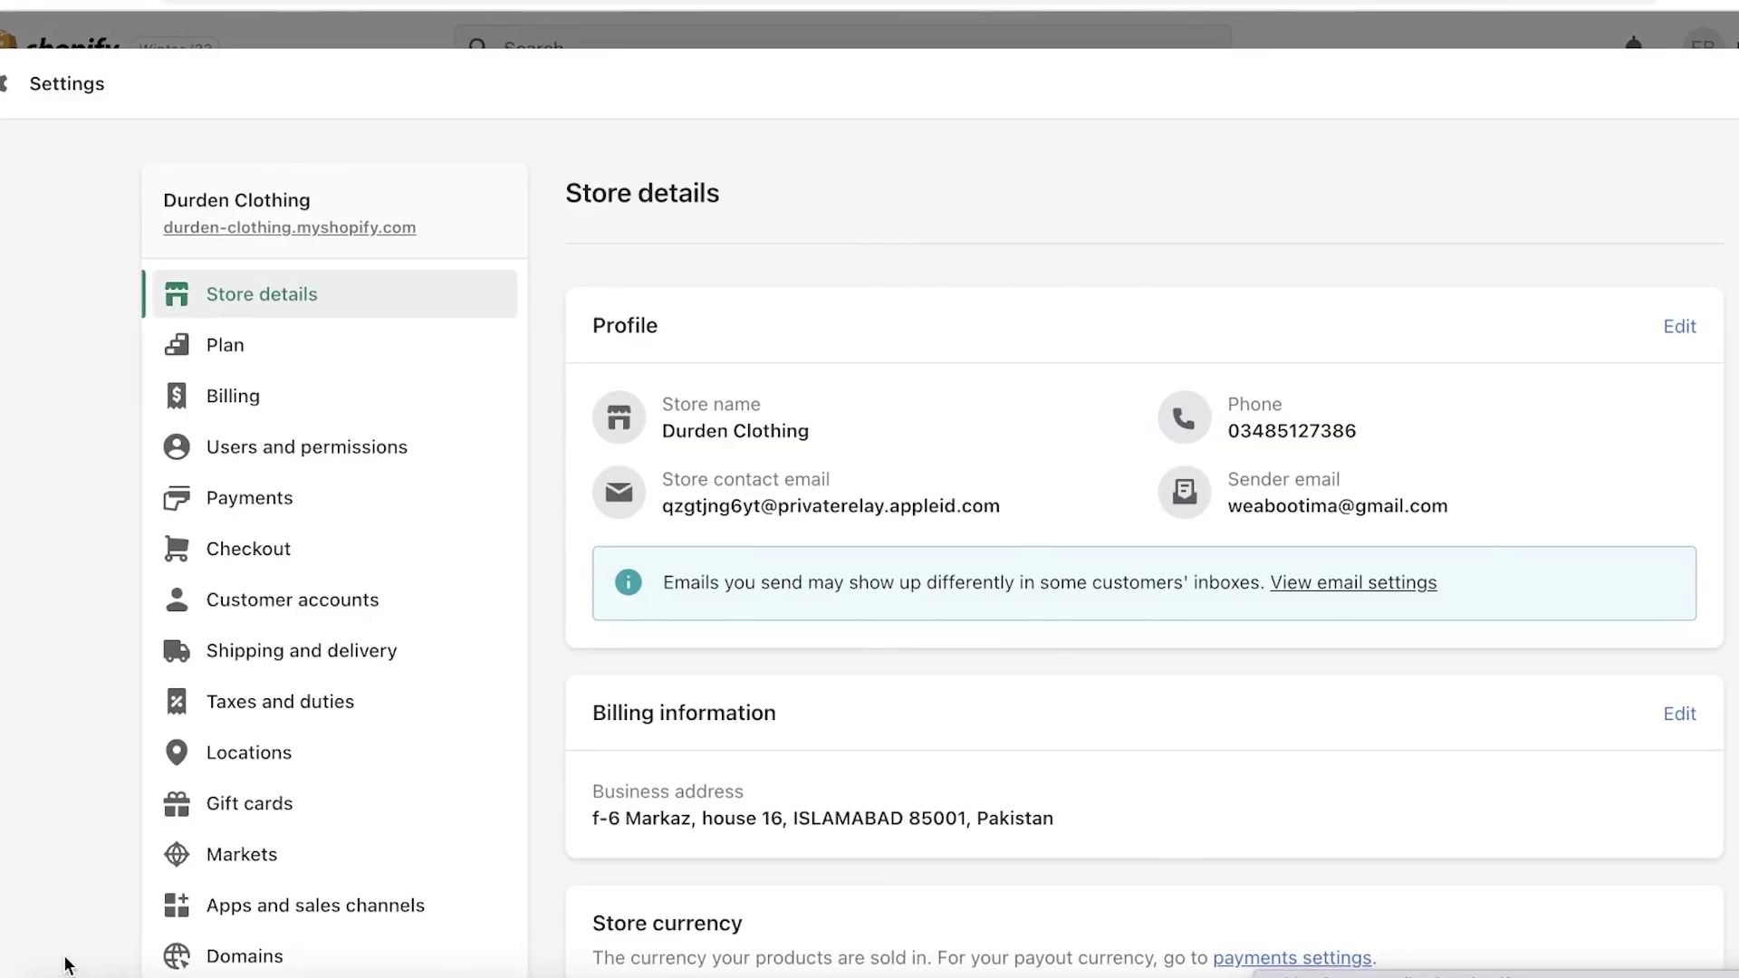
pyautogui.scroll(-3, 199, 707)
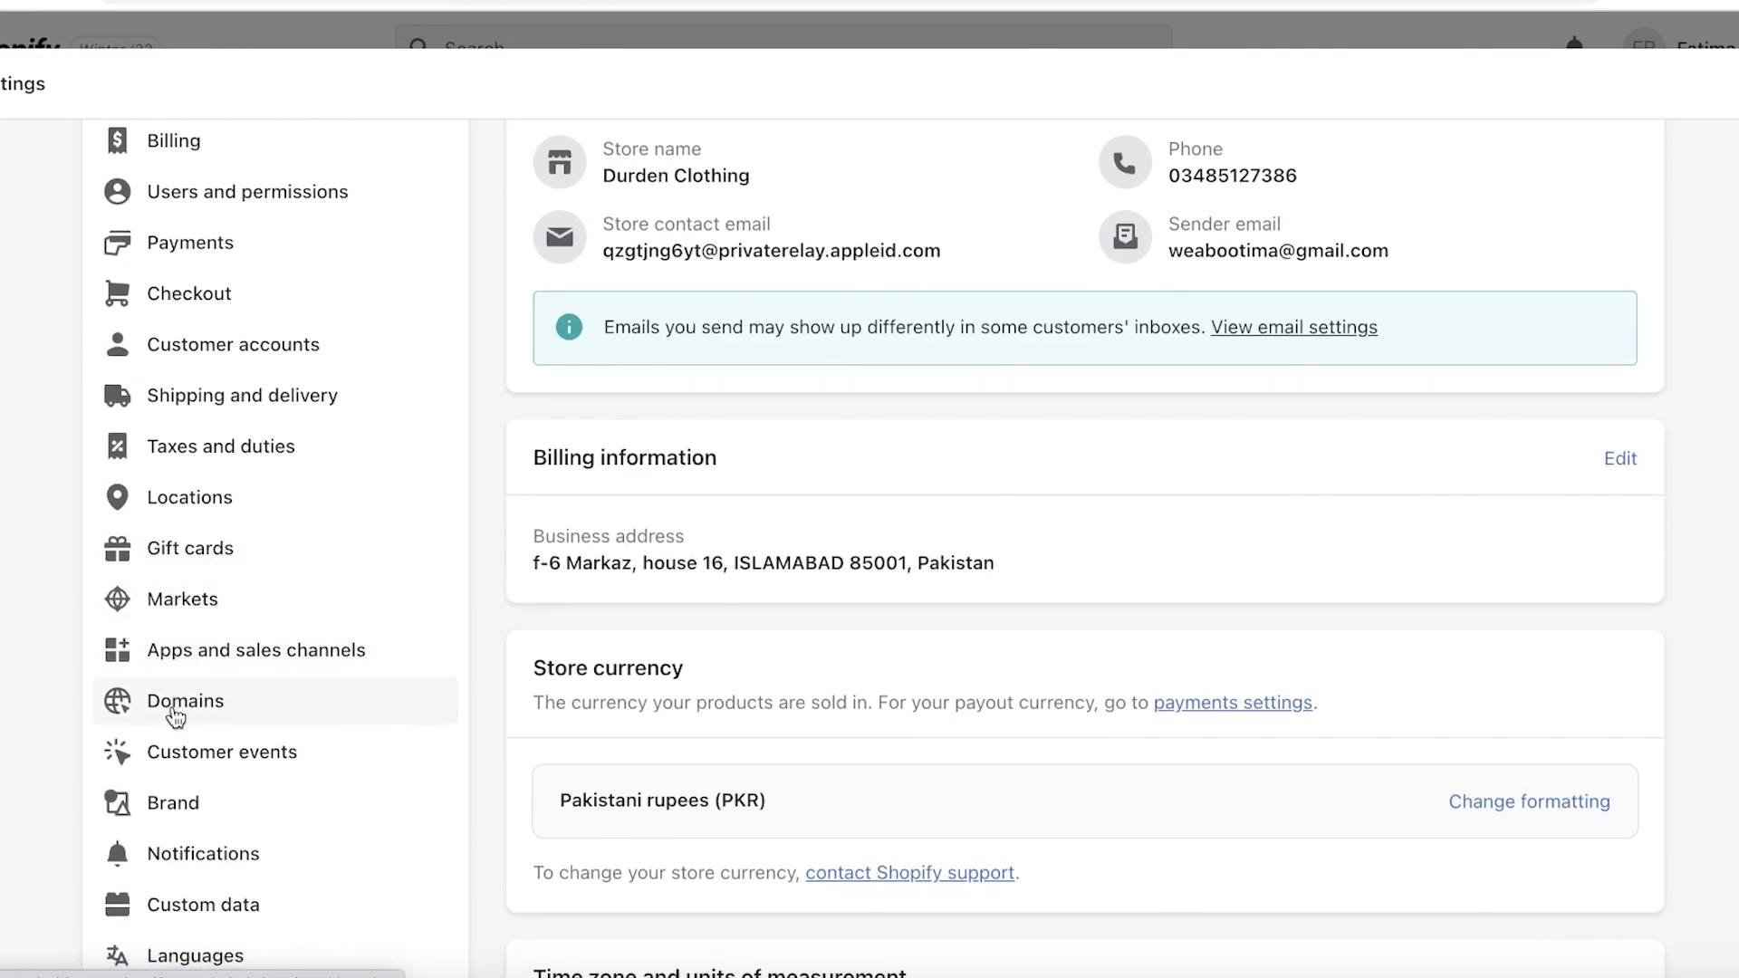
# - Open the Domains settings, showing durden-clothing.myshopify.com as the Online Store's primary domain
pyautogui.click(172, 706)
pyautogui.scroll(-3, 175, 717)
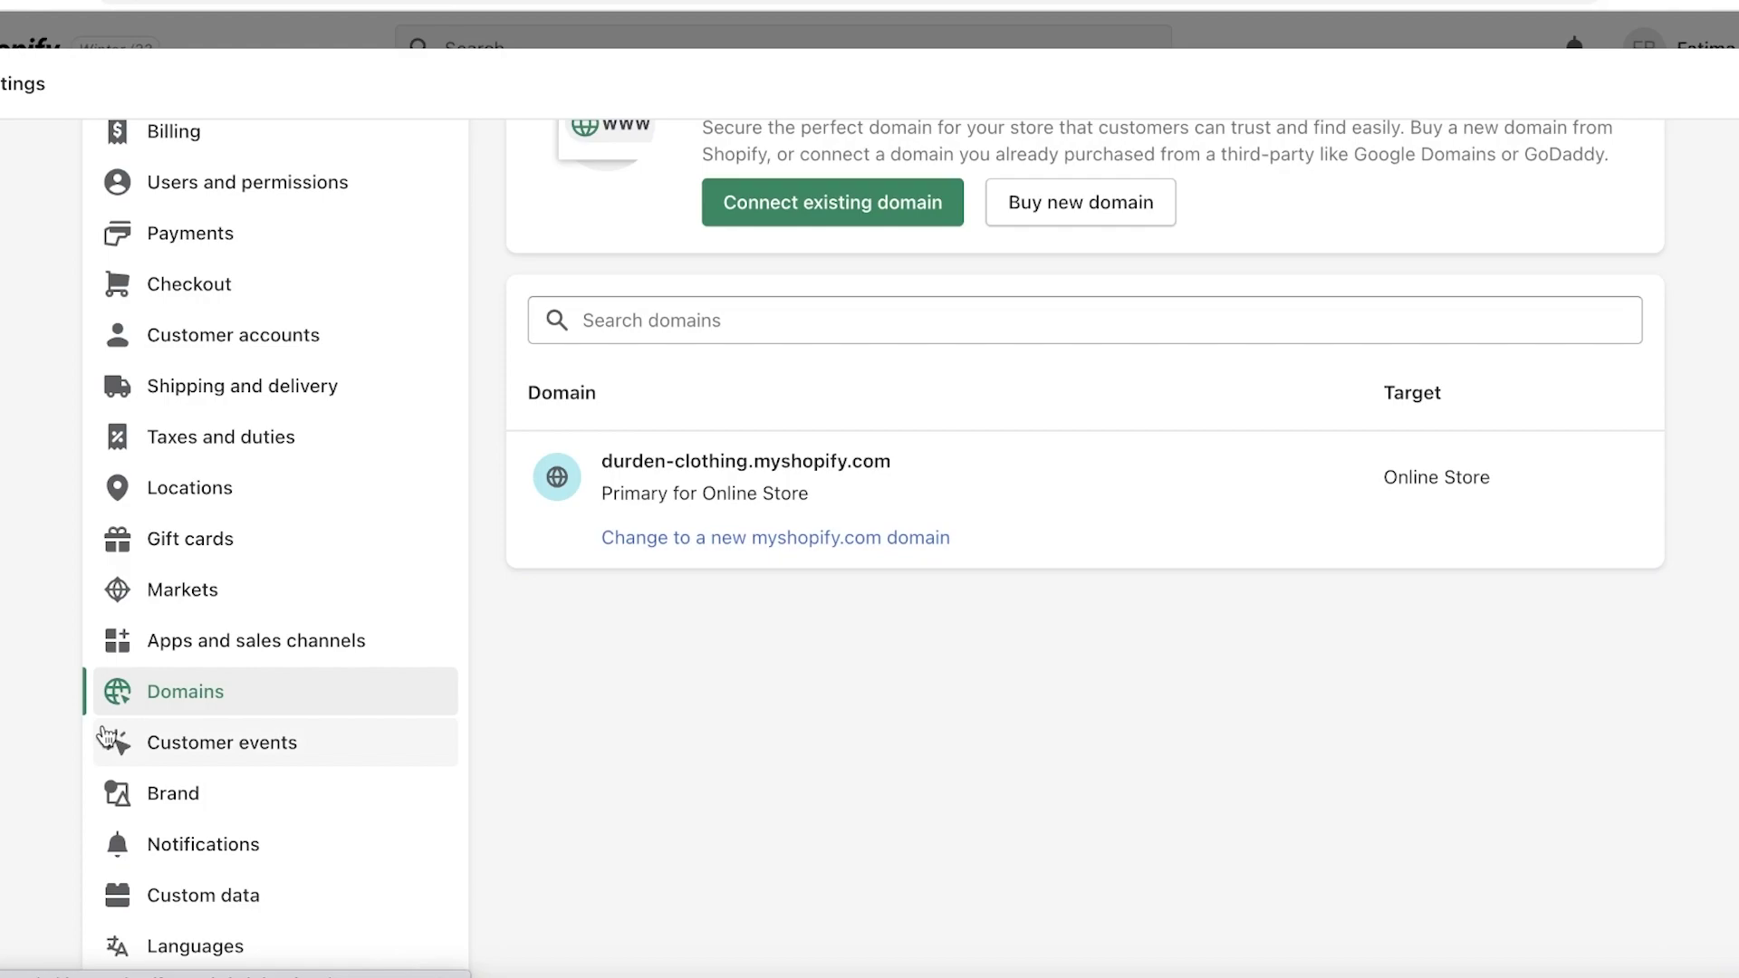
pyautogui.scroll(1, 620, 727)
pyautogui.scroll(3, 621, 727)
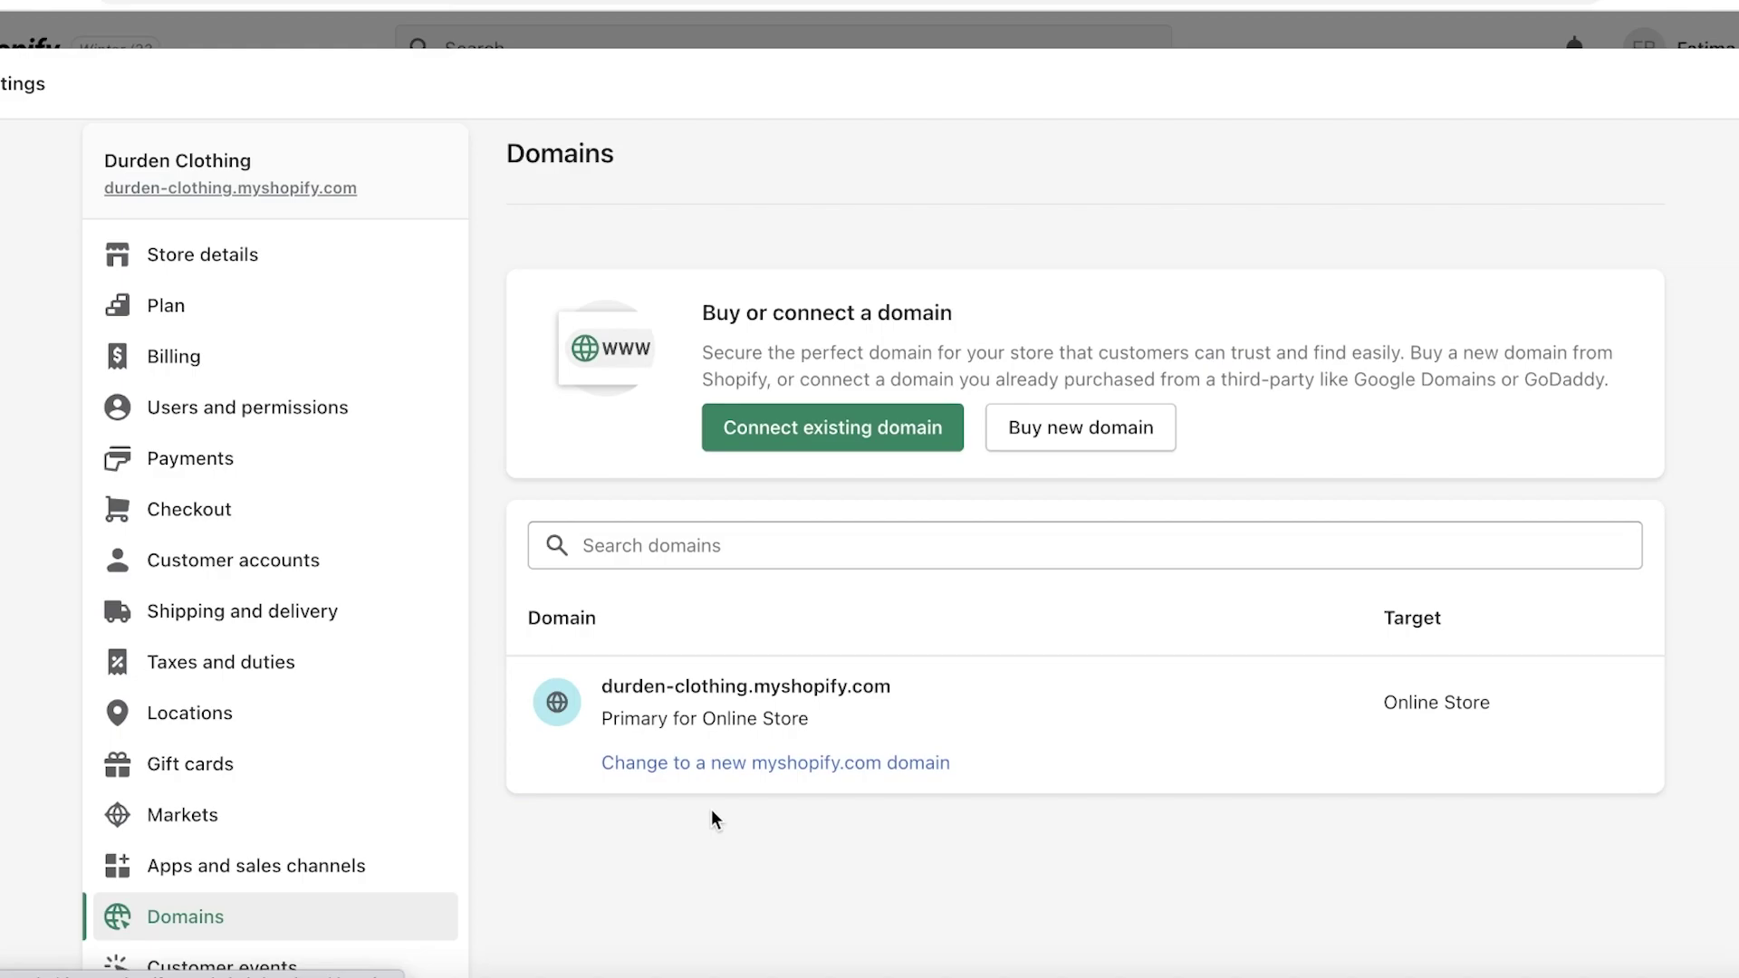
# - Start connecting an existing domain and edit the entered name down to Lola.com
pyautogui.click(761, 442)
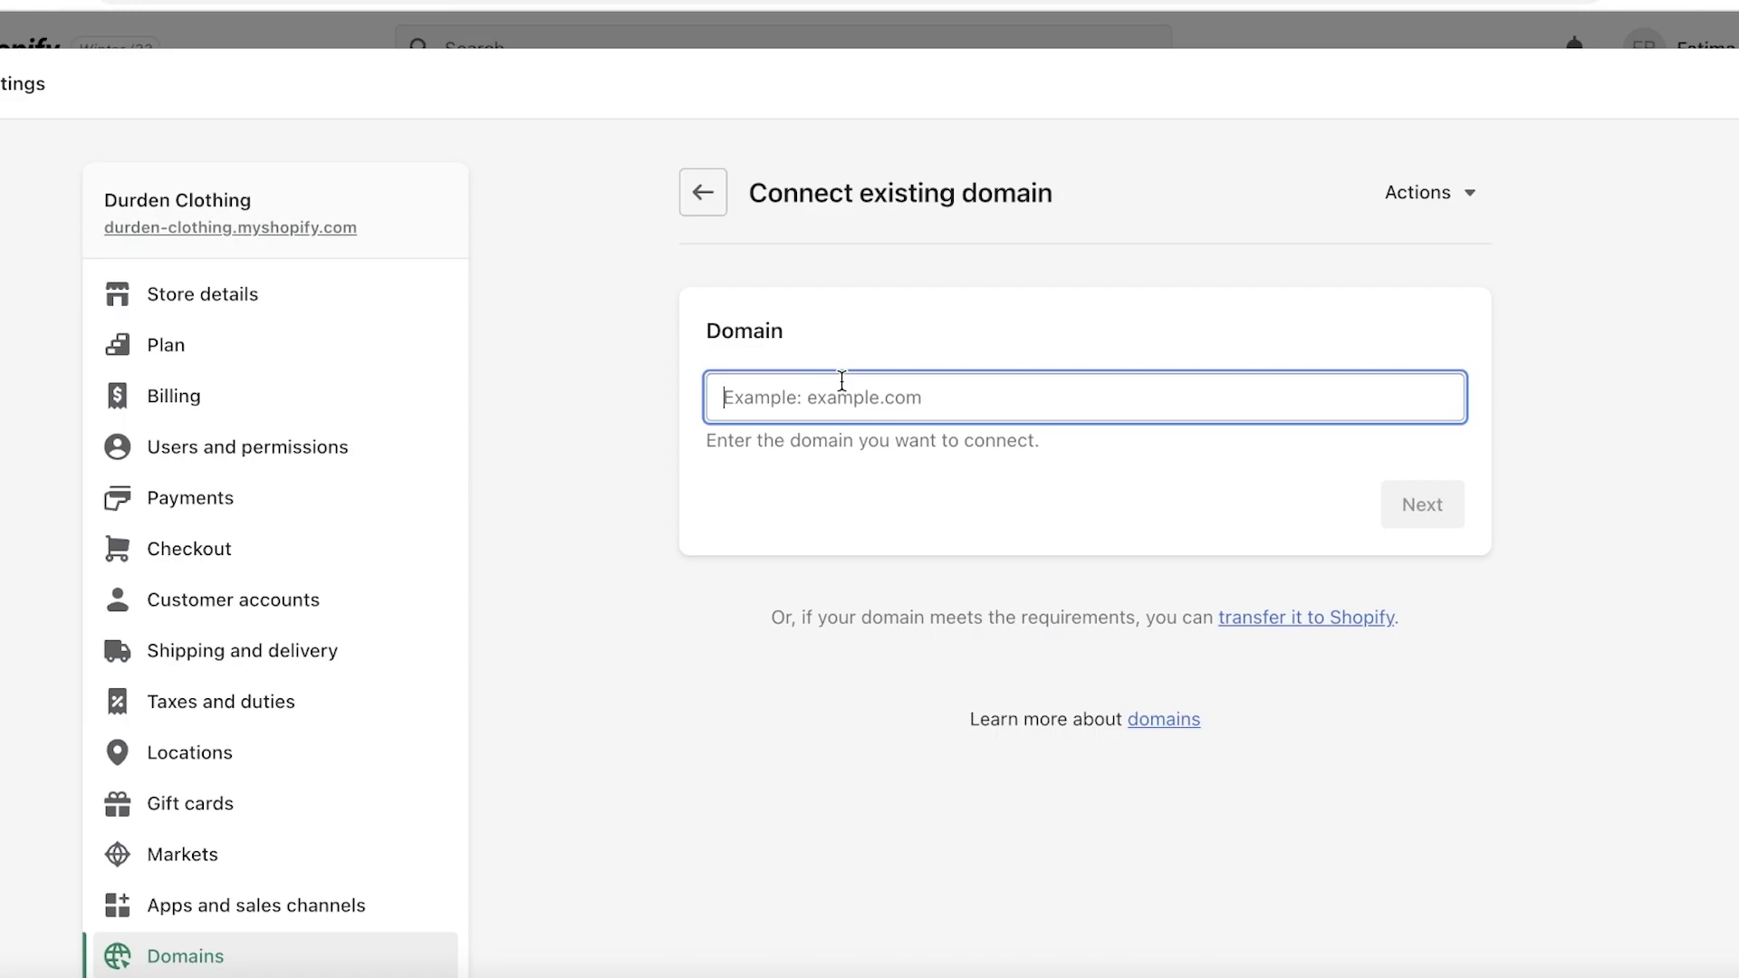
pyautogui.write('s')
pyautogui.press('Return')
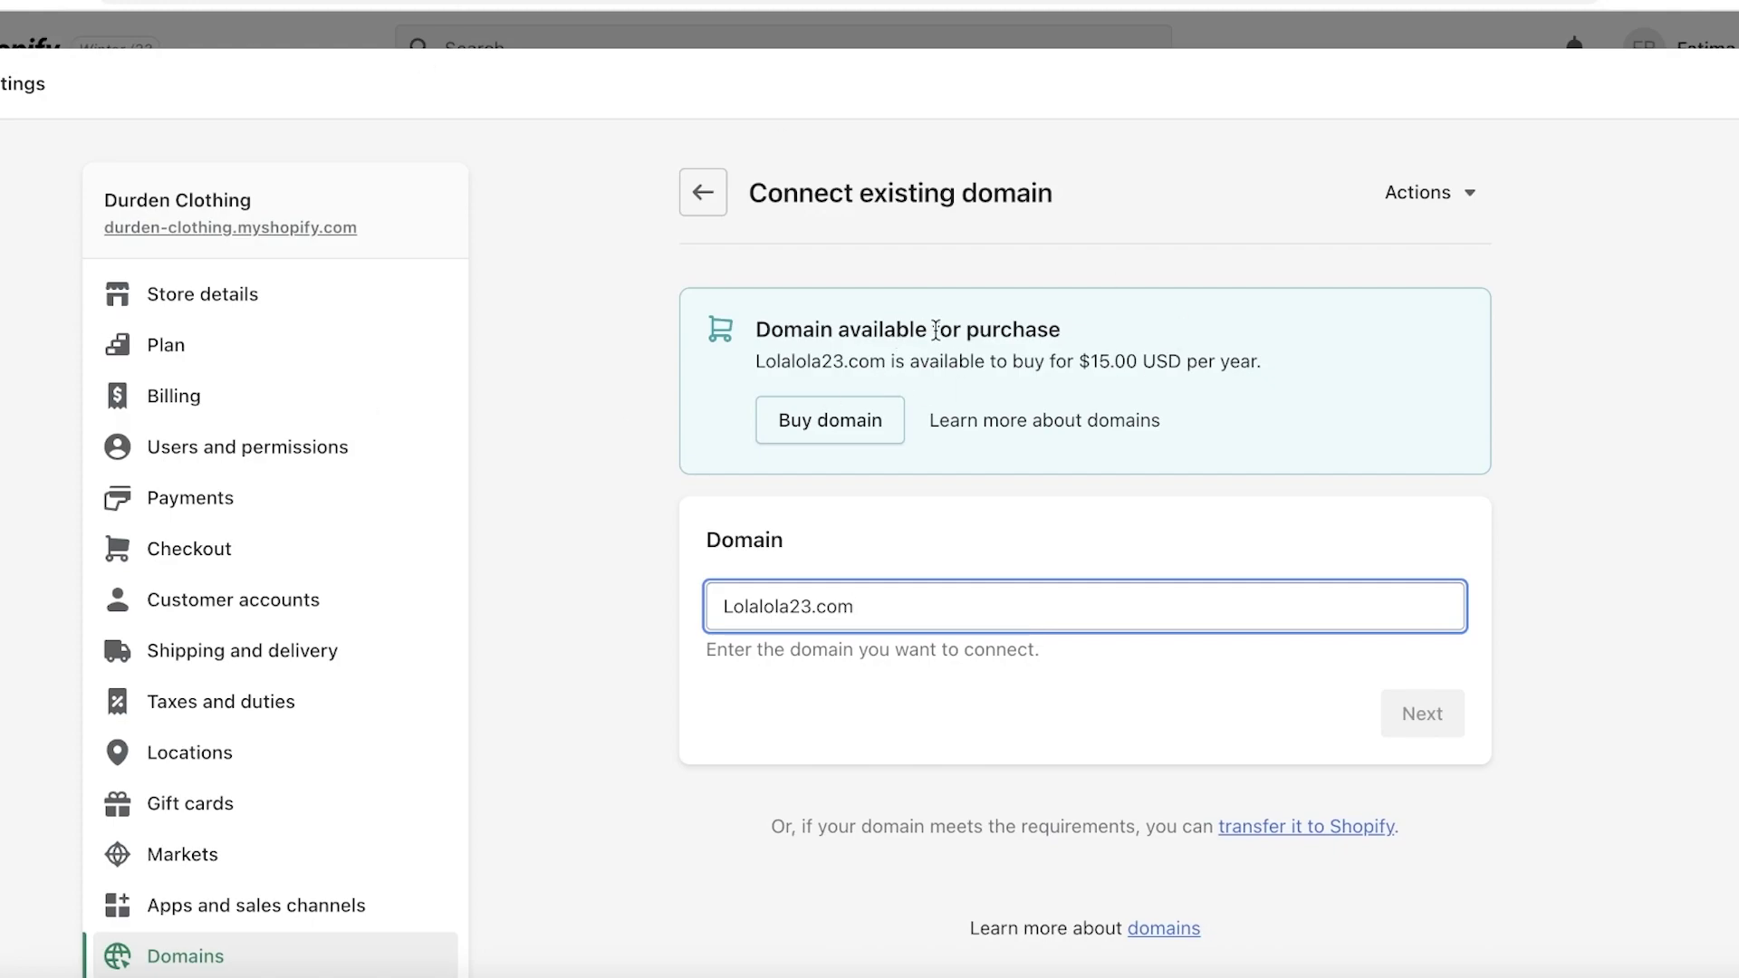
pyautogui.moveTo(854, 601); pyautogui.dragTo(725, 605)
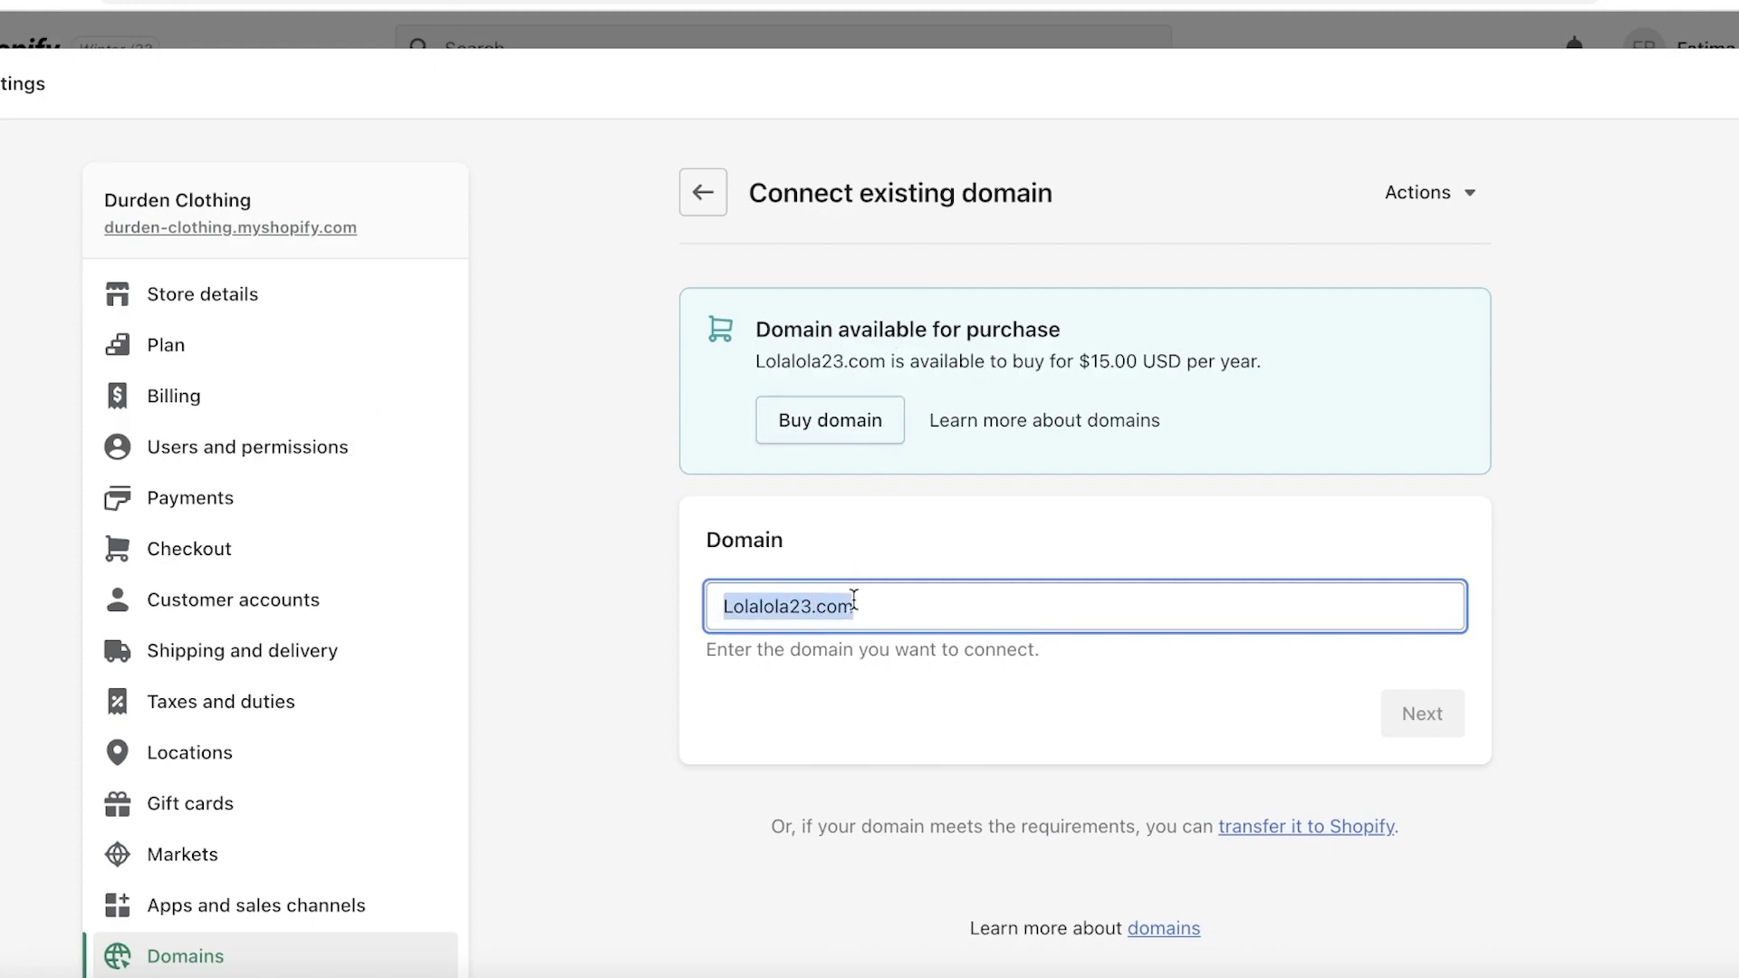
pyautogui.click(807, 604)
pyautogui.press('BackSpace')
pyautogui.press('BackSpace')
pyautogui.press('BackSpace')
pyautogui.press('BackSpace')
pyautogui.press('BackSpace')
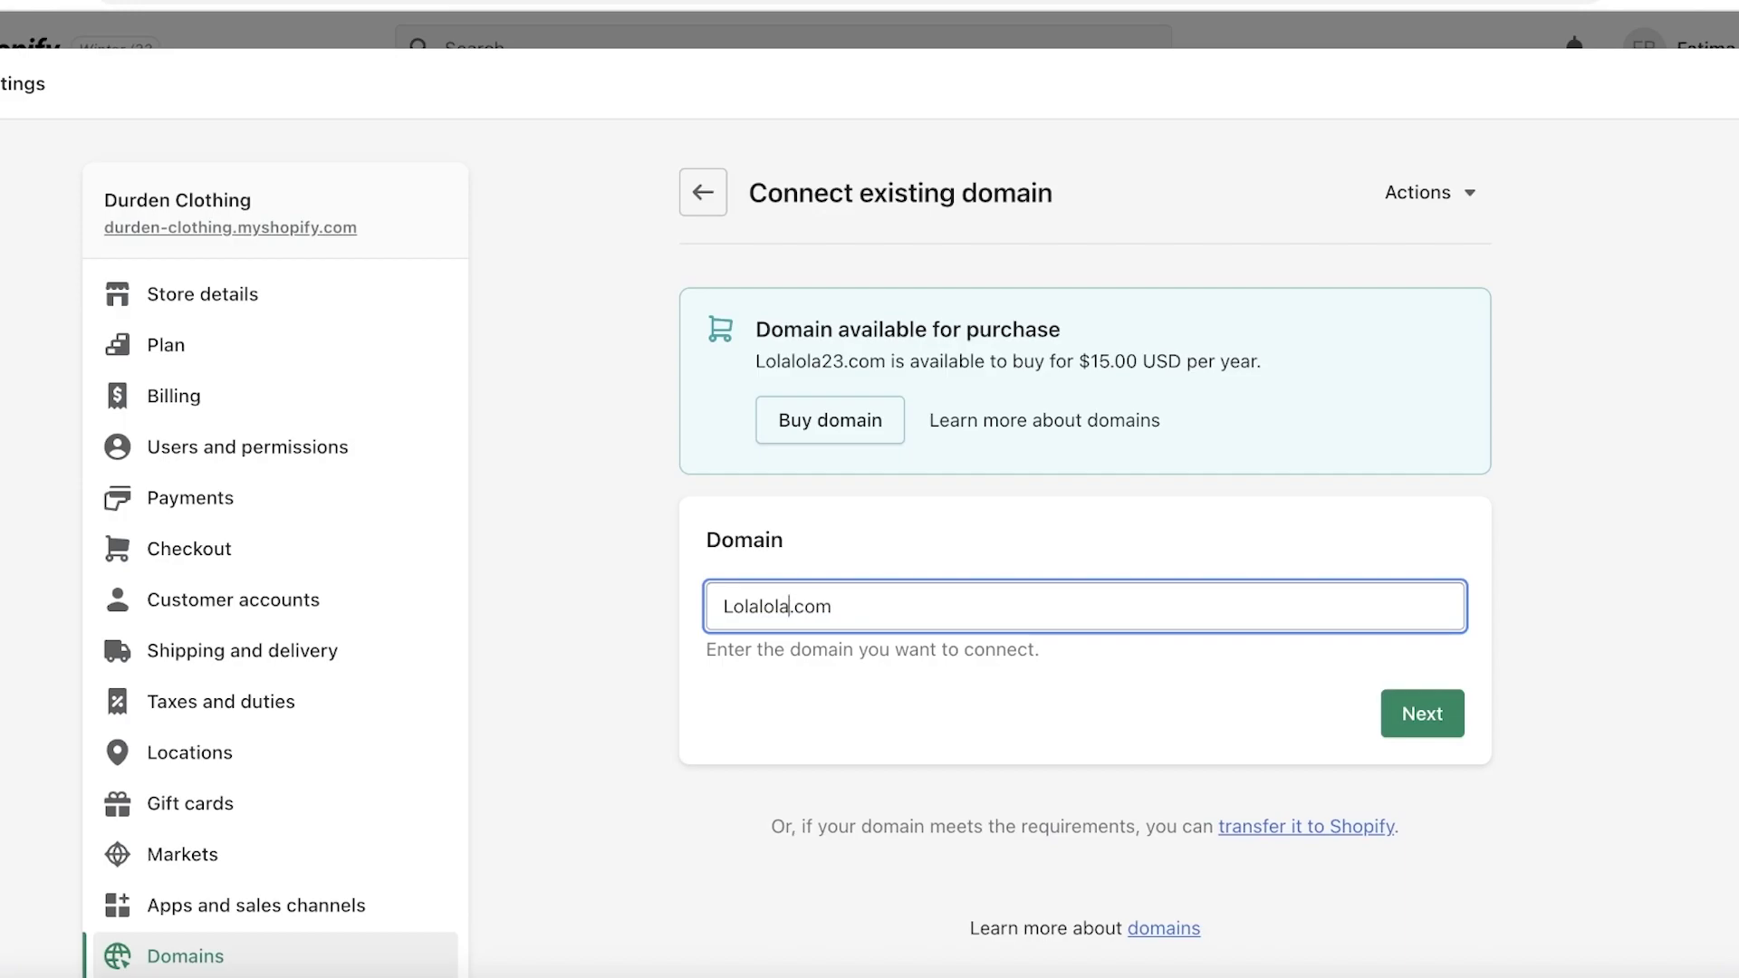
pyautogui.press('BackSpace')
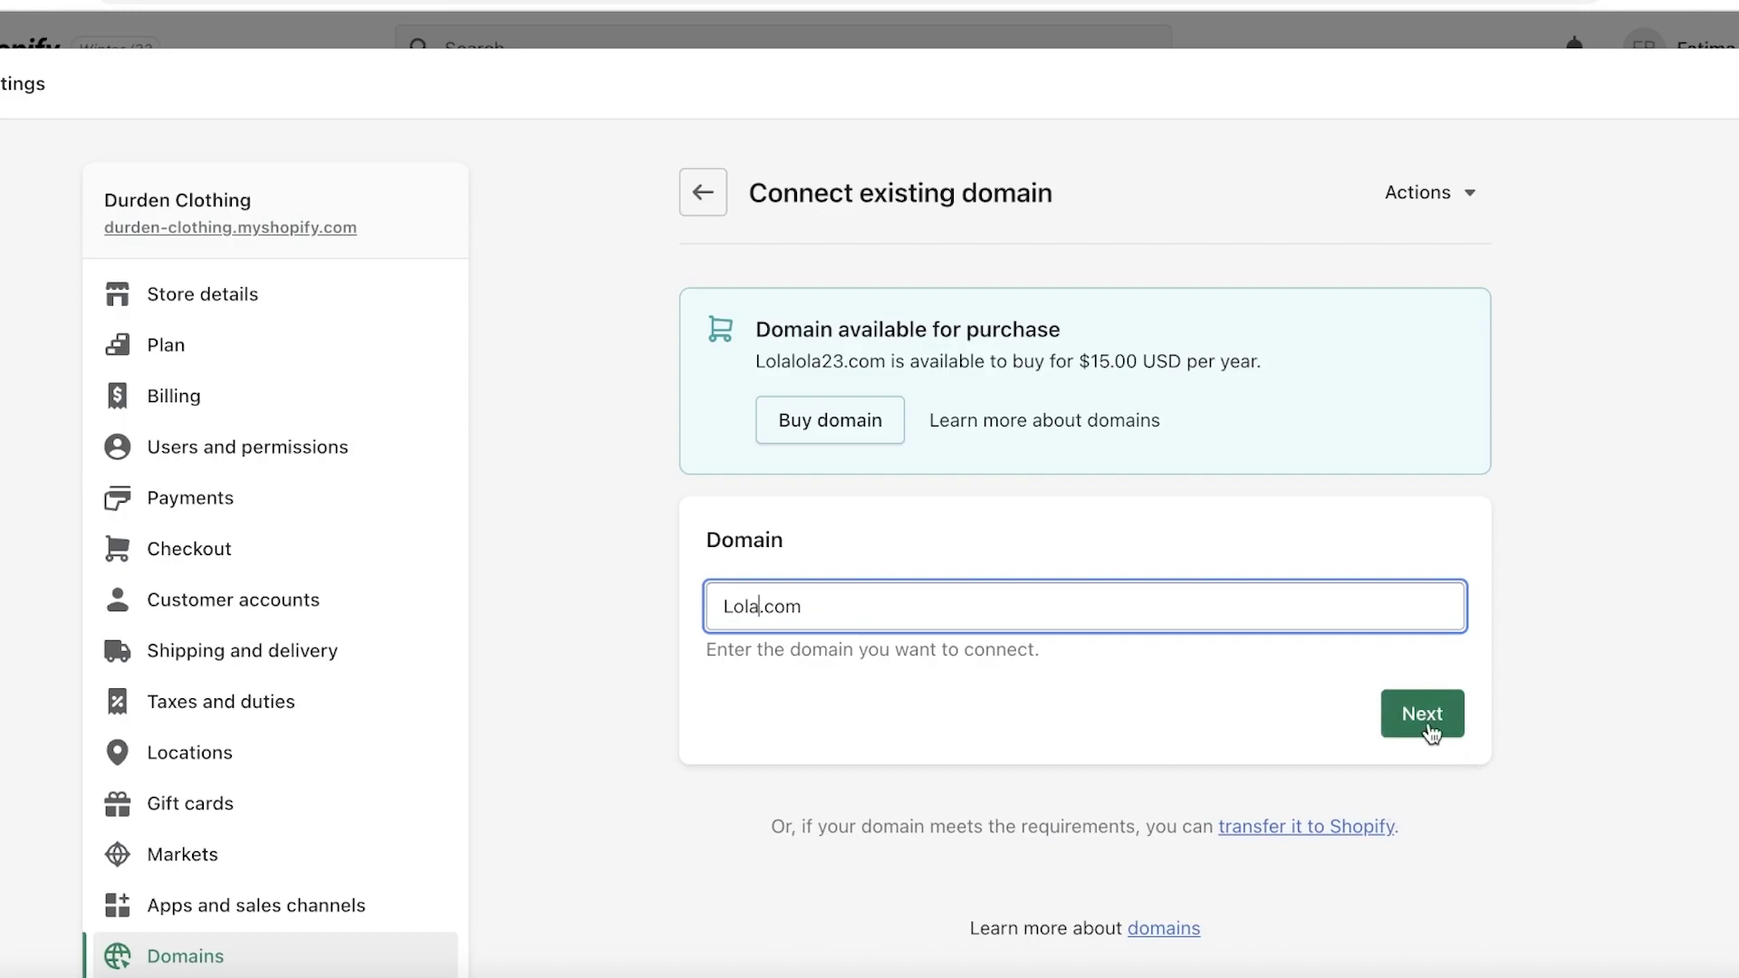
# - Submit Lola.com and review the already-connected warning with its A, CNAME and TXT records
pyautogui.click(1422, 716)
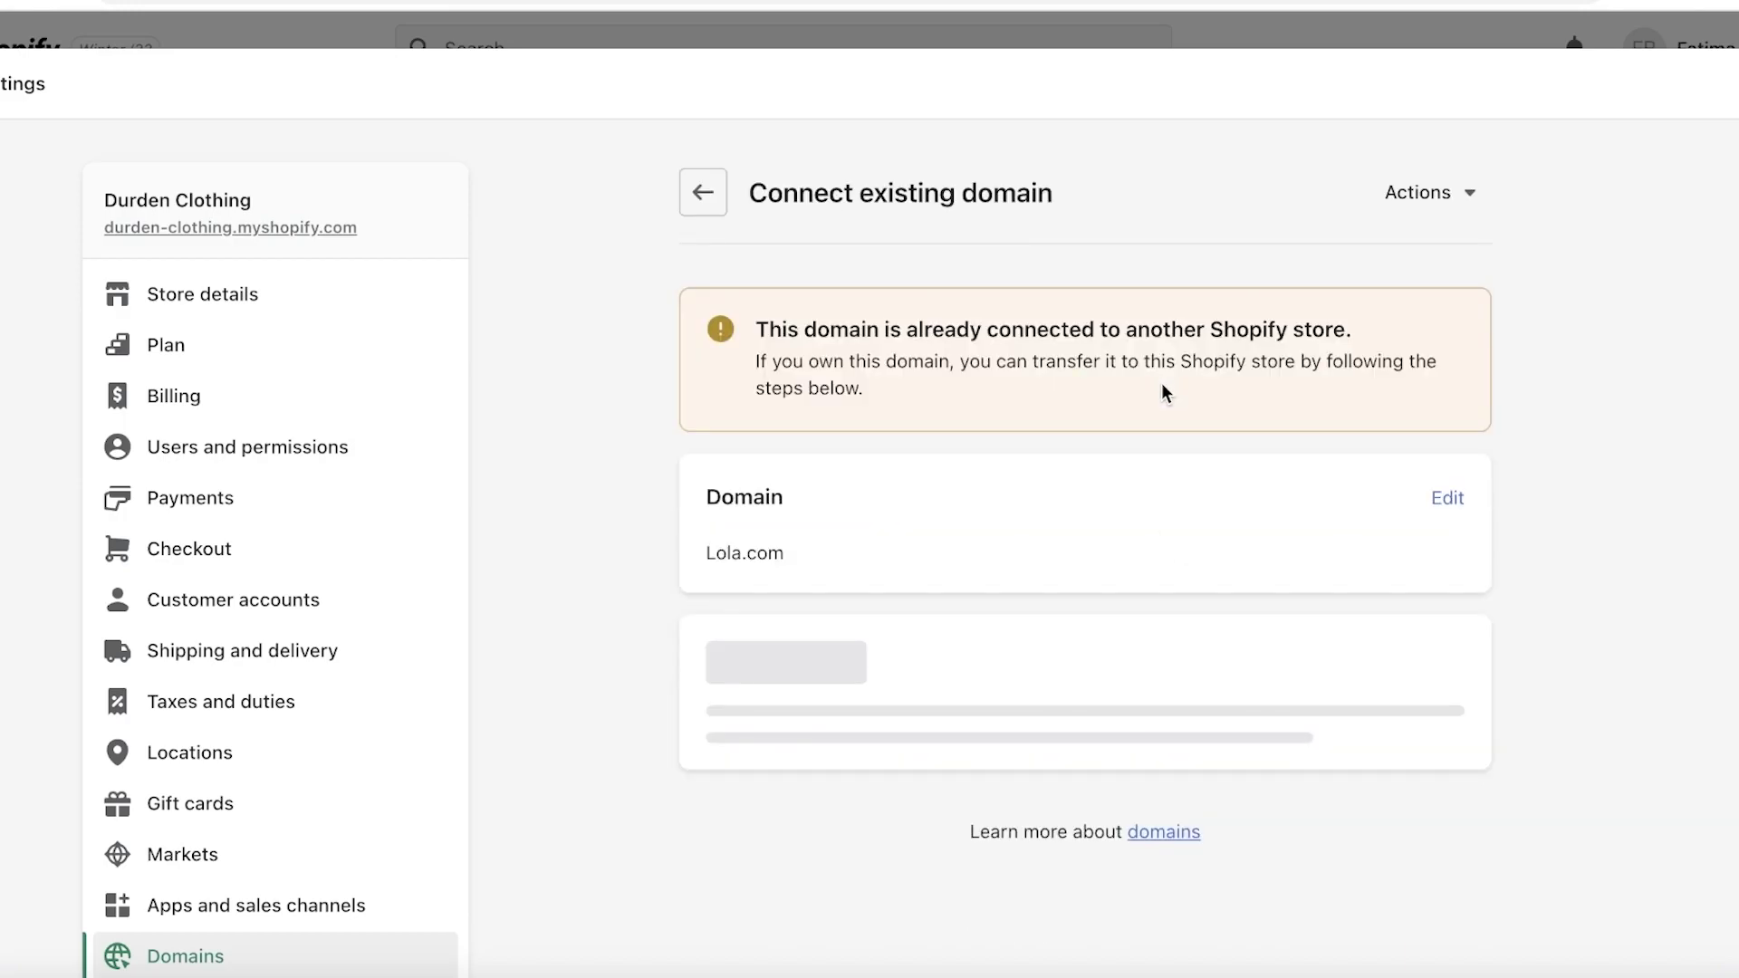
pyautogui.scroll(-3, 1067, 473)
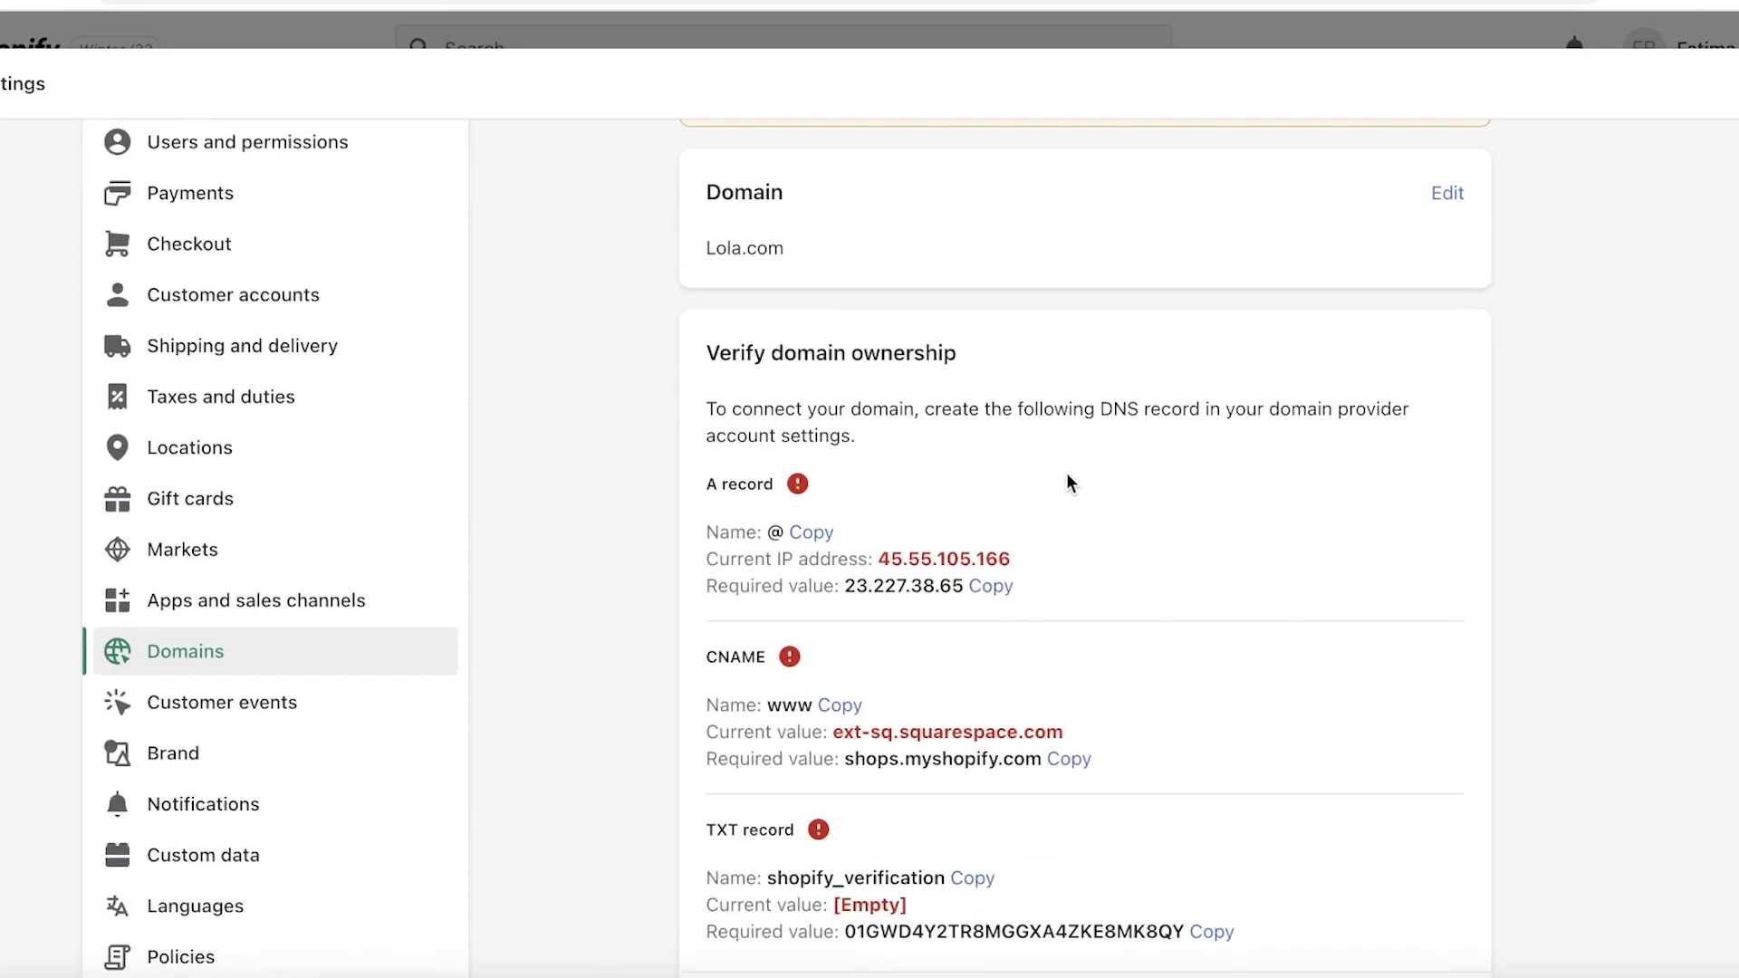
pyautogui.scroll(3, 948, 411)
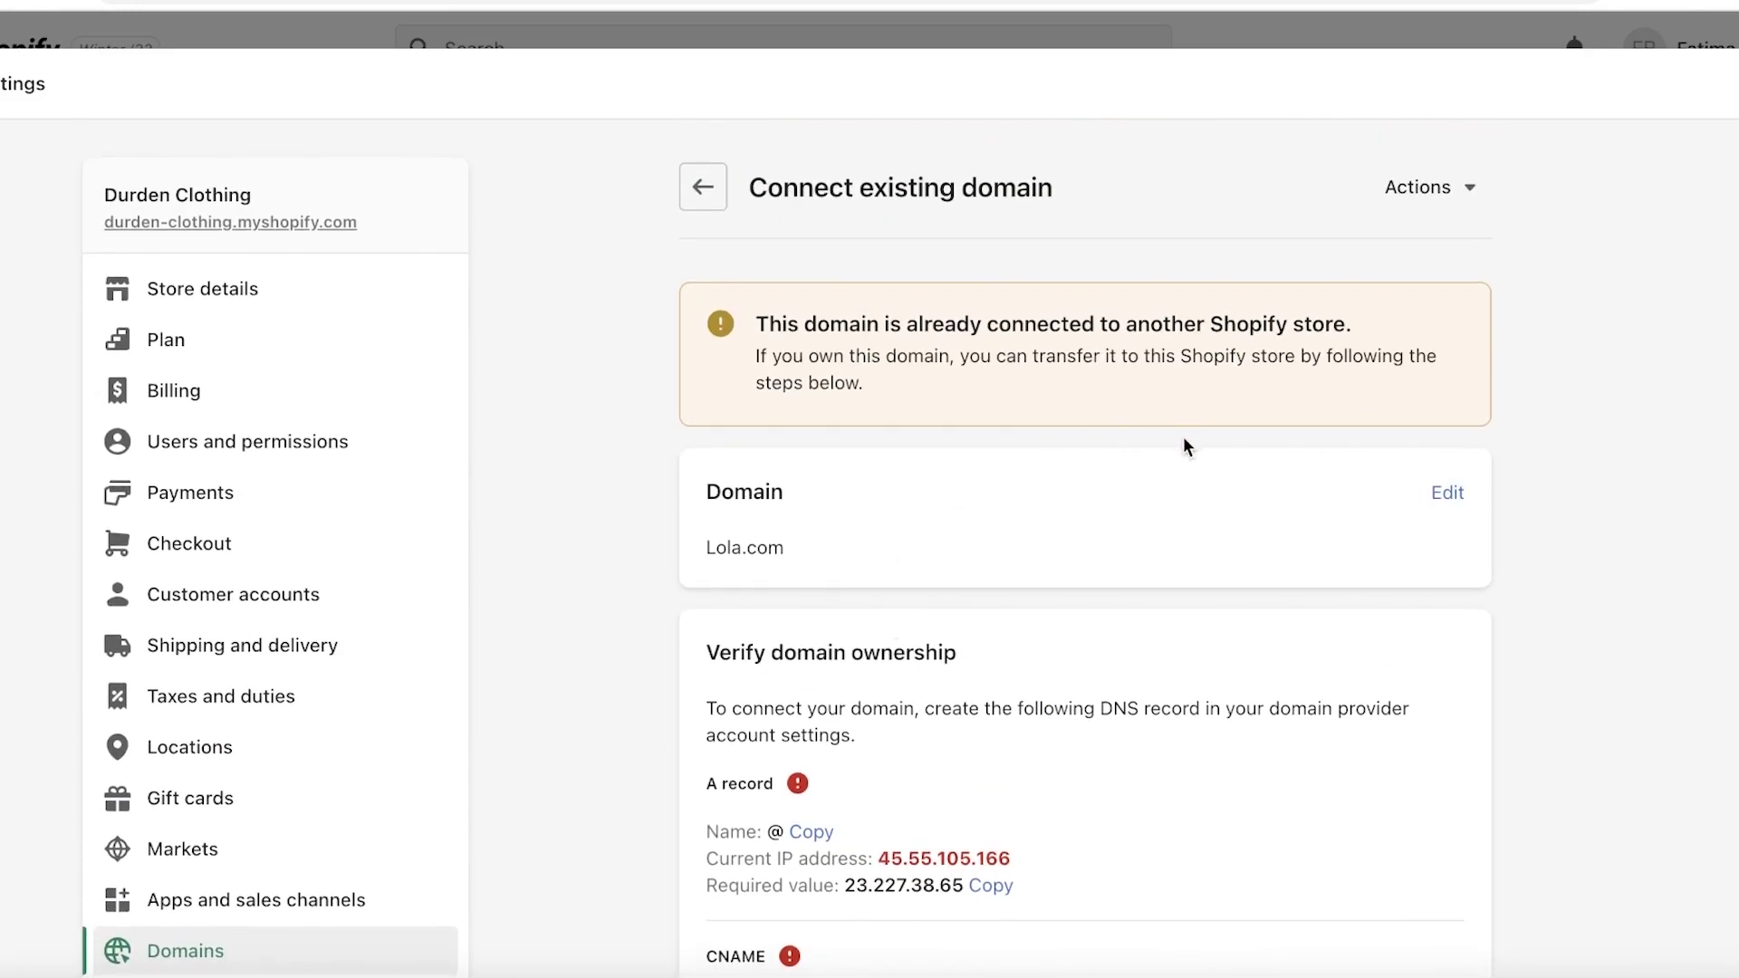
pyautogui.scroll(-6, 1117, 448)
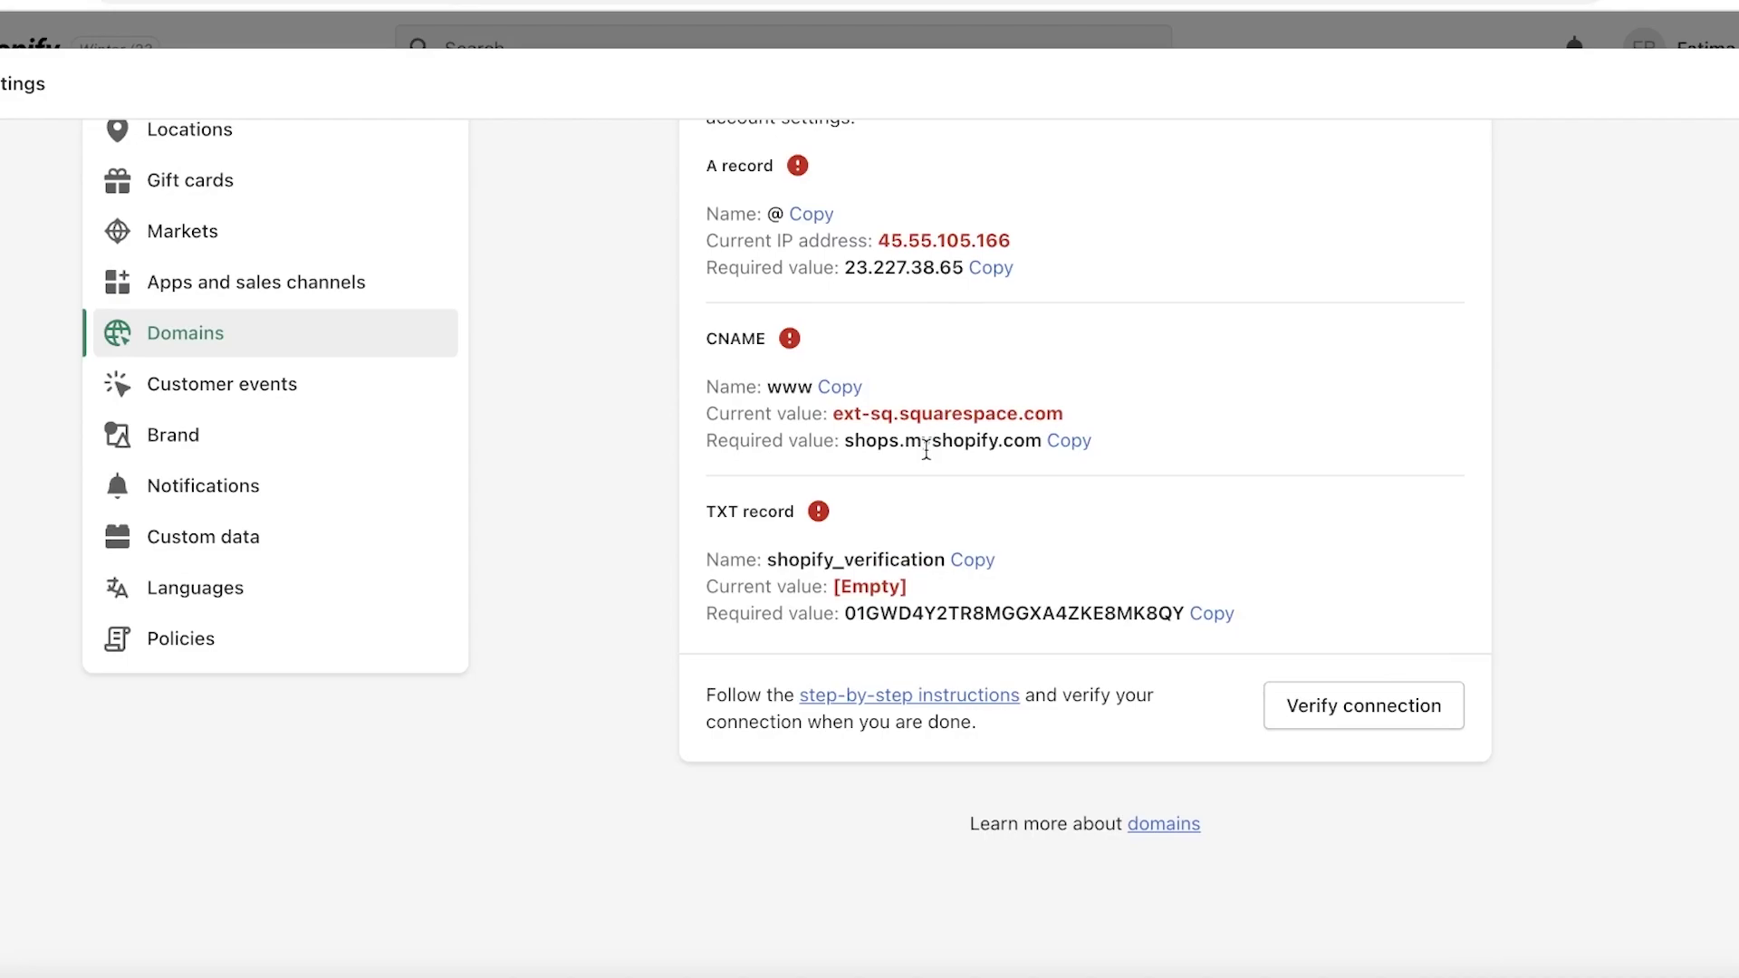
pyautogui.scroll(6, 948, 534)
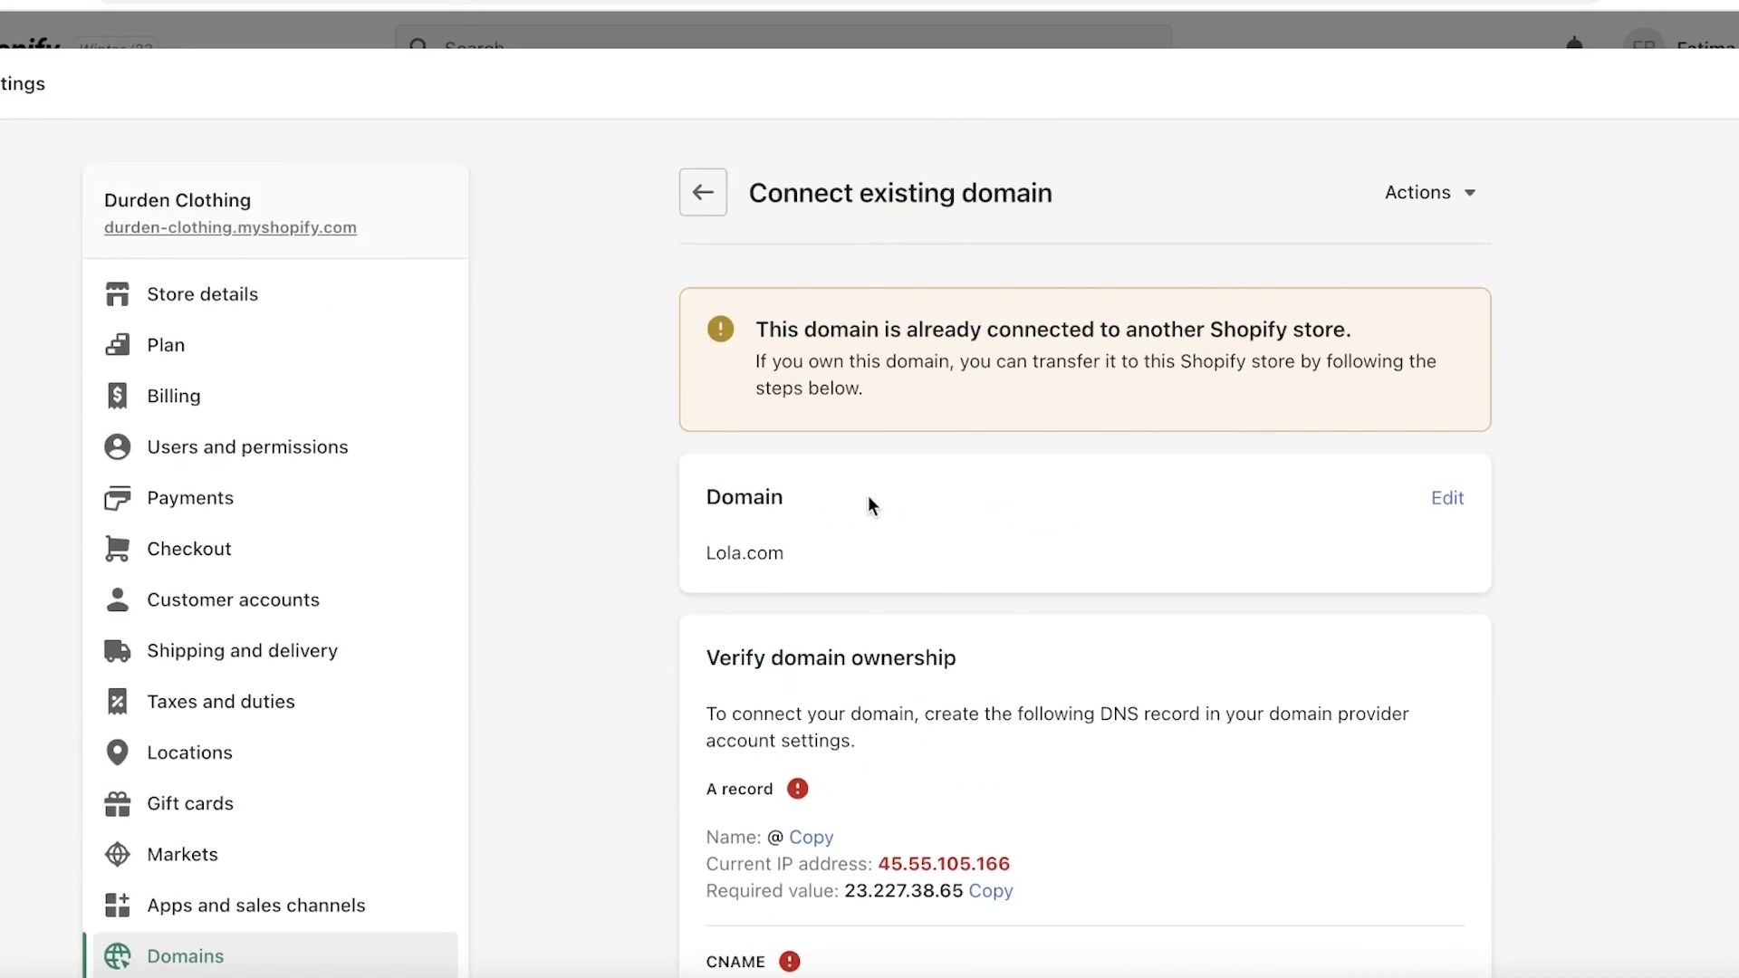
# - Edit the Domain card to change the domain being connected to durden.com
pyautogui.click(1430, 500)
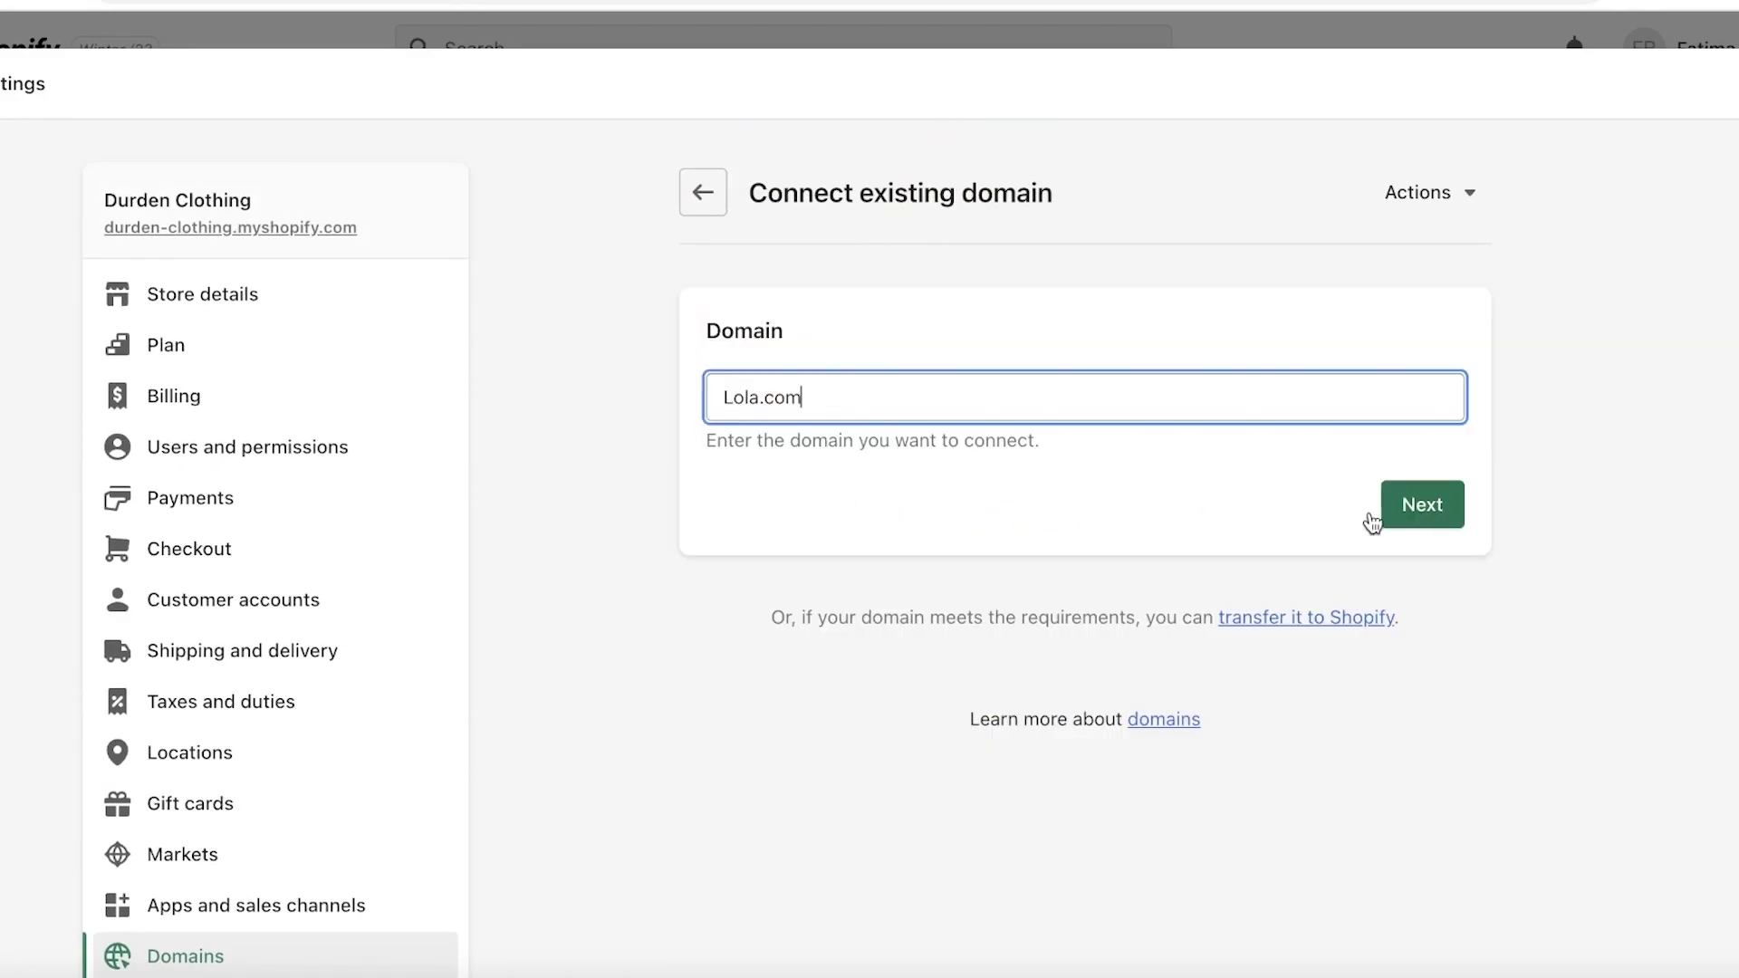
pyautogui.moveTo(724, 399); pyautogui.dragTo(746, 406)
pyautogui.click(747, 406)
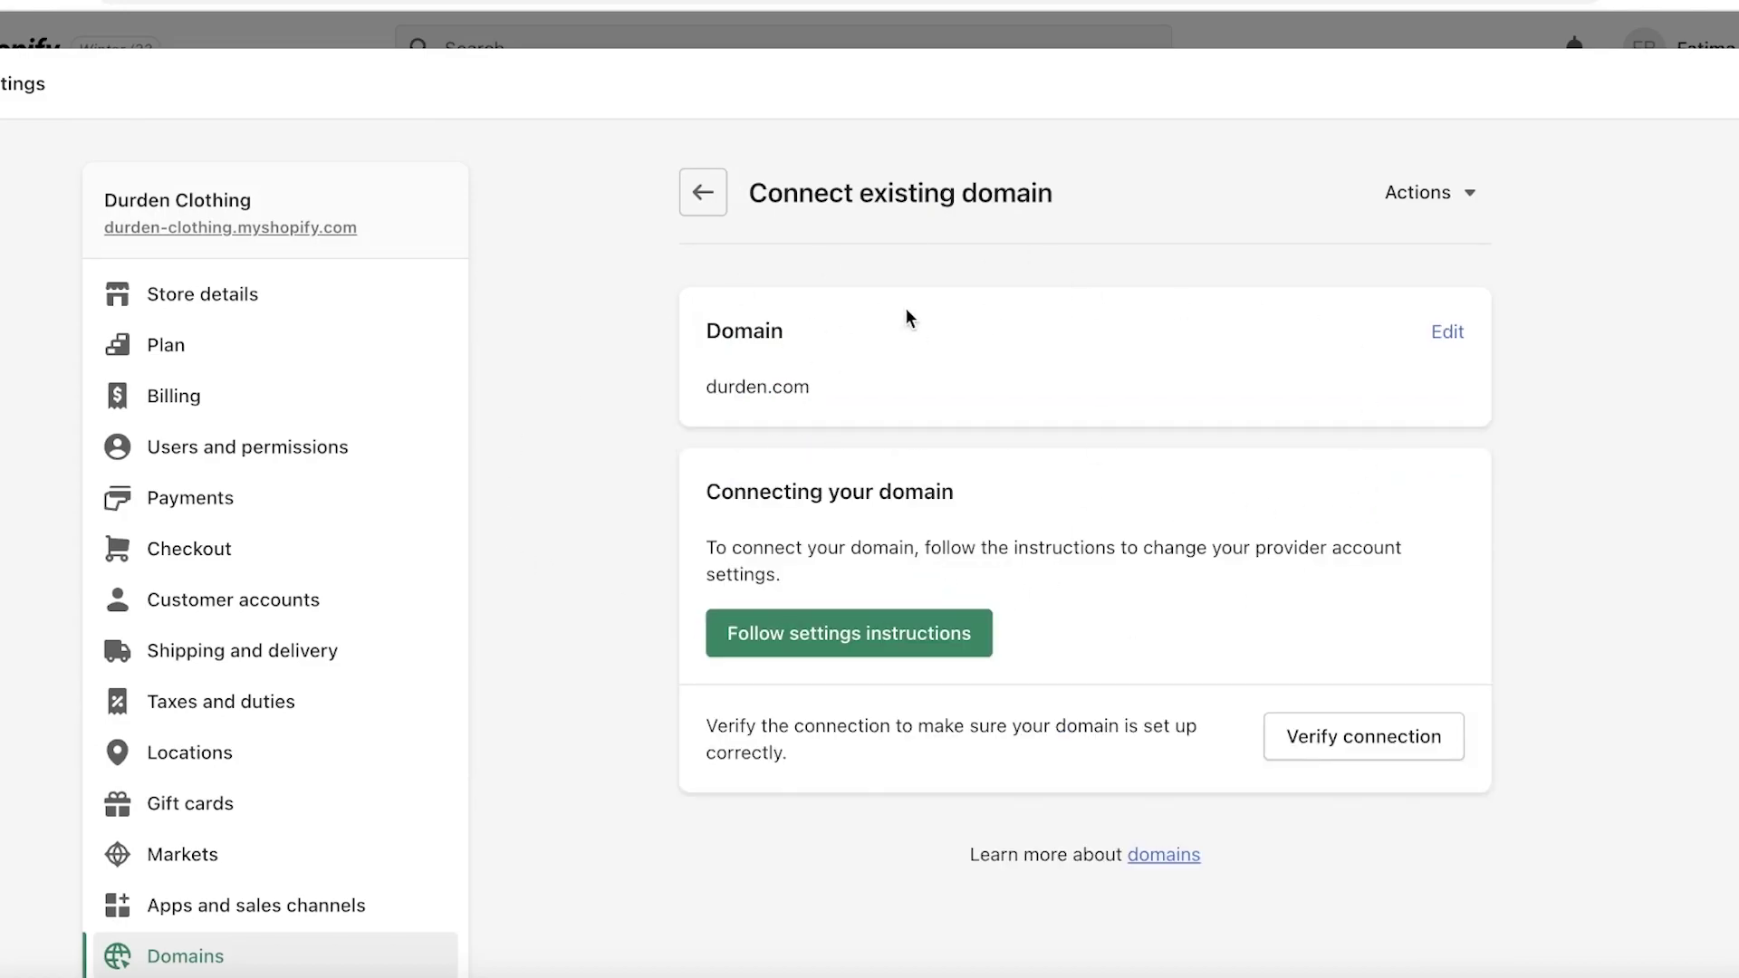
pyautogui.doubleClick(749, 388)
# - Read the Help Center guide on connecting a third-party domain, then close it
pyautogui.click(831, 360)
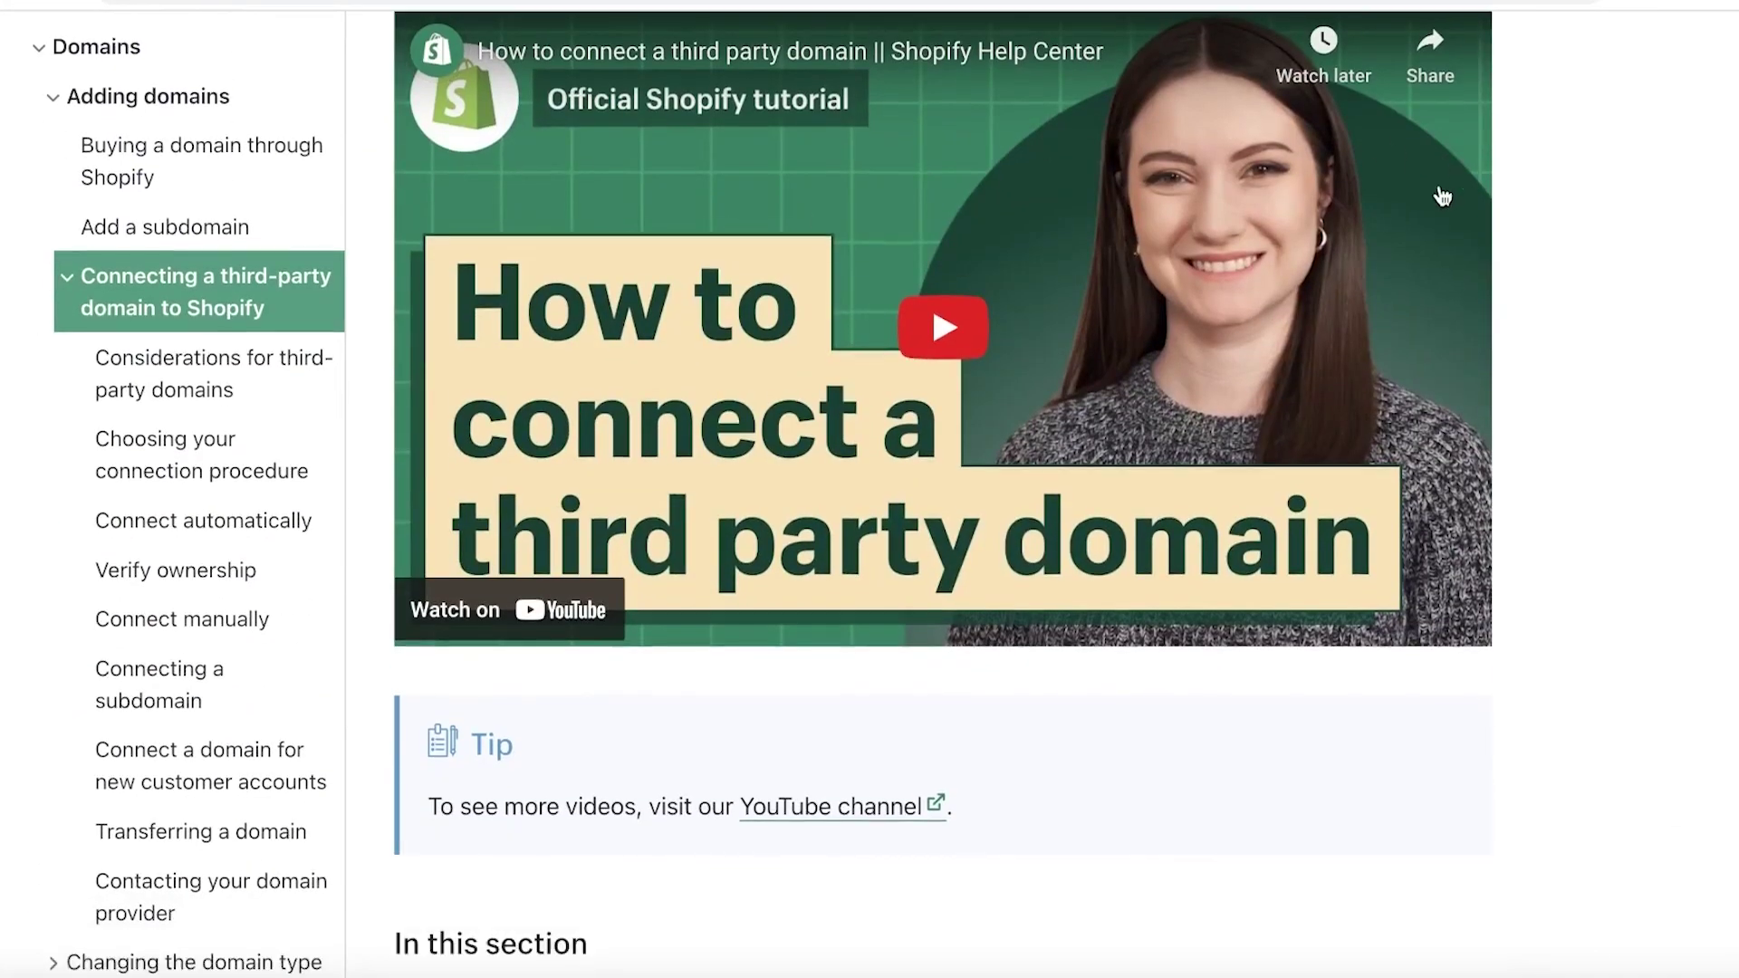
pyautogui.scroll(-17, 939, 132)
pyautogui.scroll(8, 924, 204)
pyautogui.scroll(-1, 737, 532)
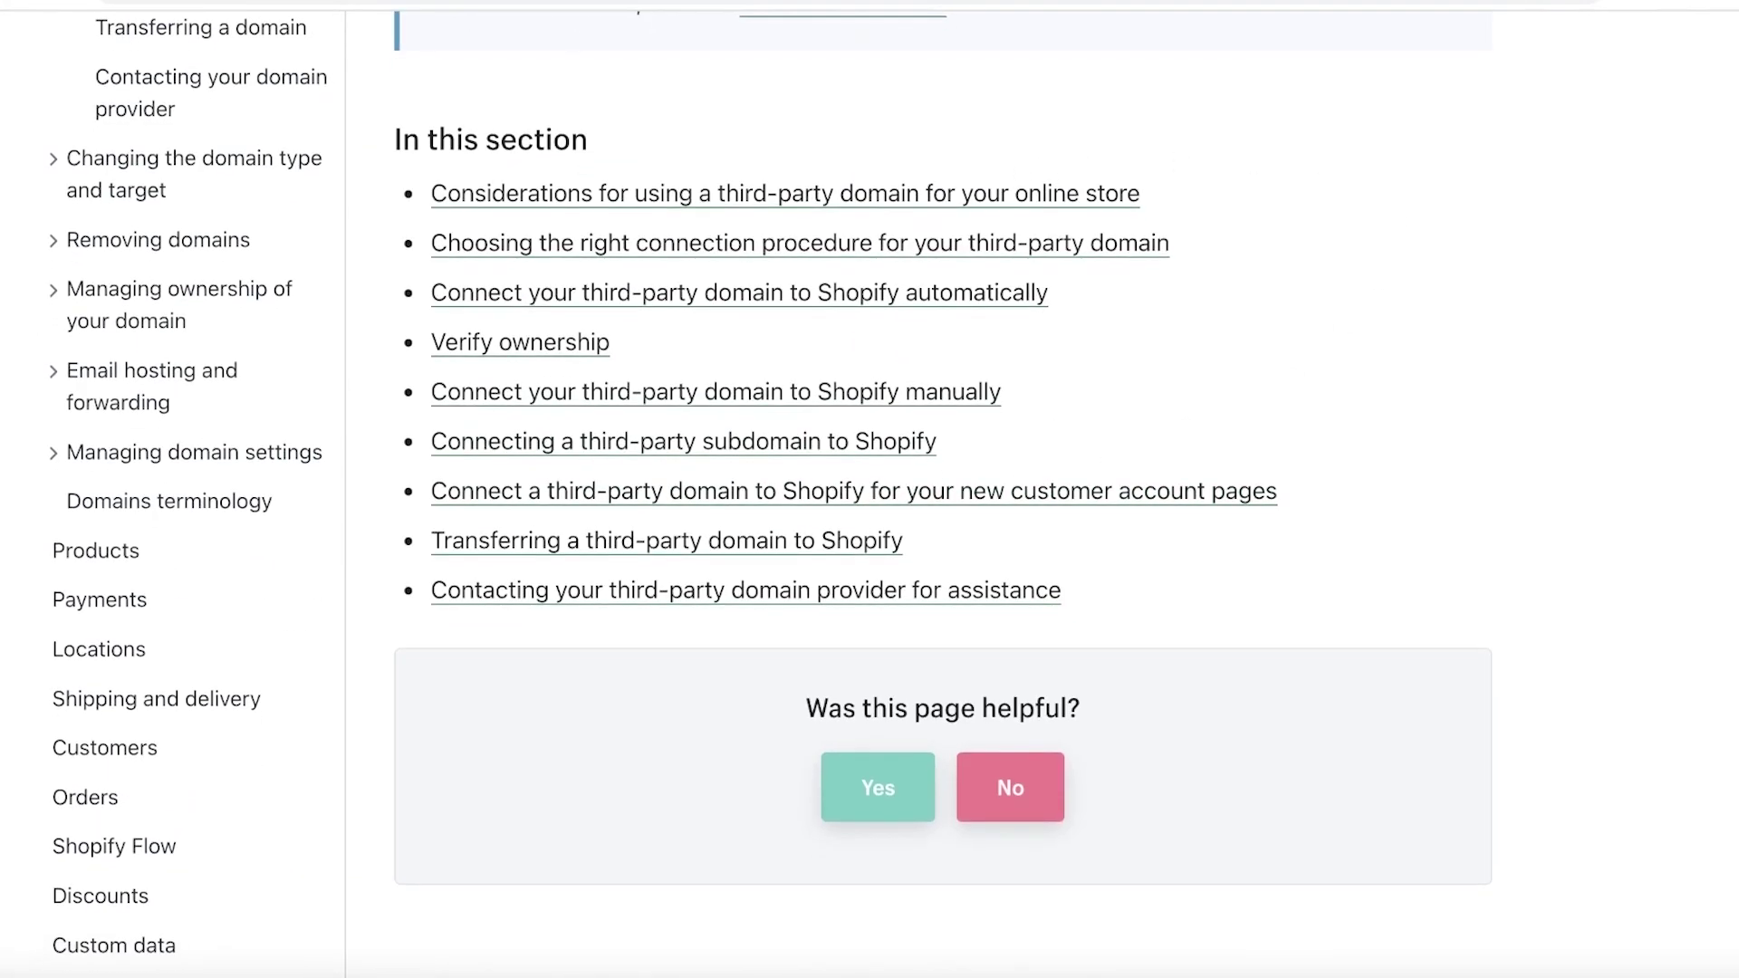
pyautogui.press('super+w')
# - Verify durden.com, which fails on its A and CNAME records, then return to Domains
pyautogui.click(1313, 742)
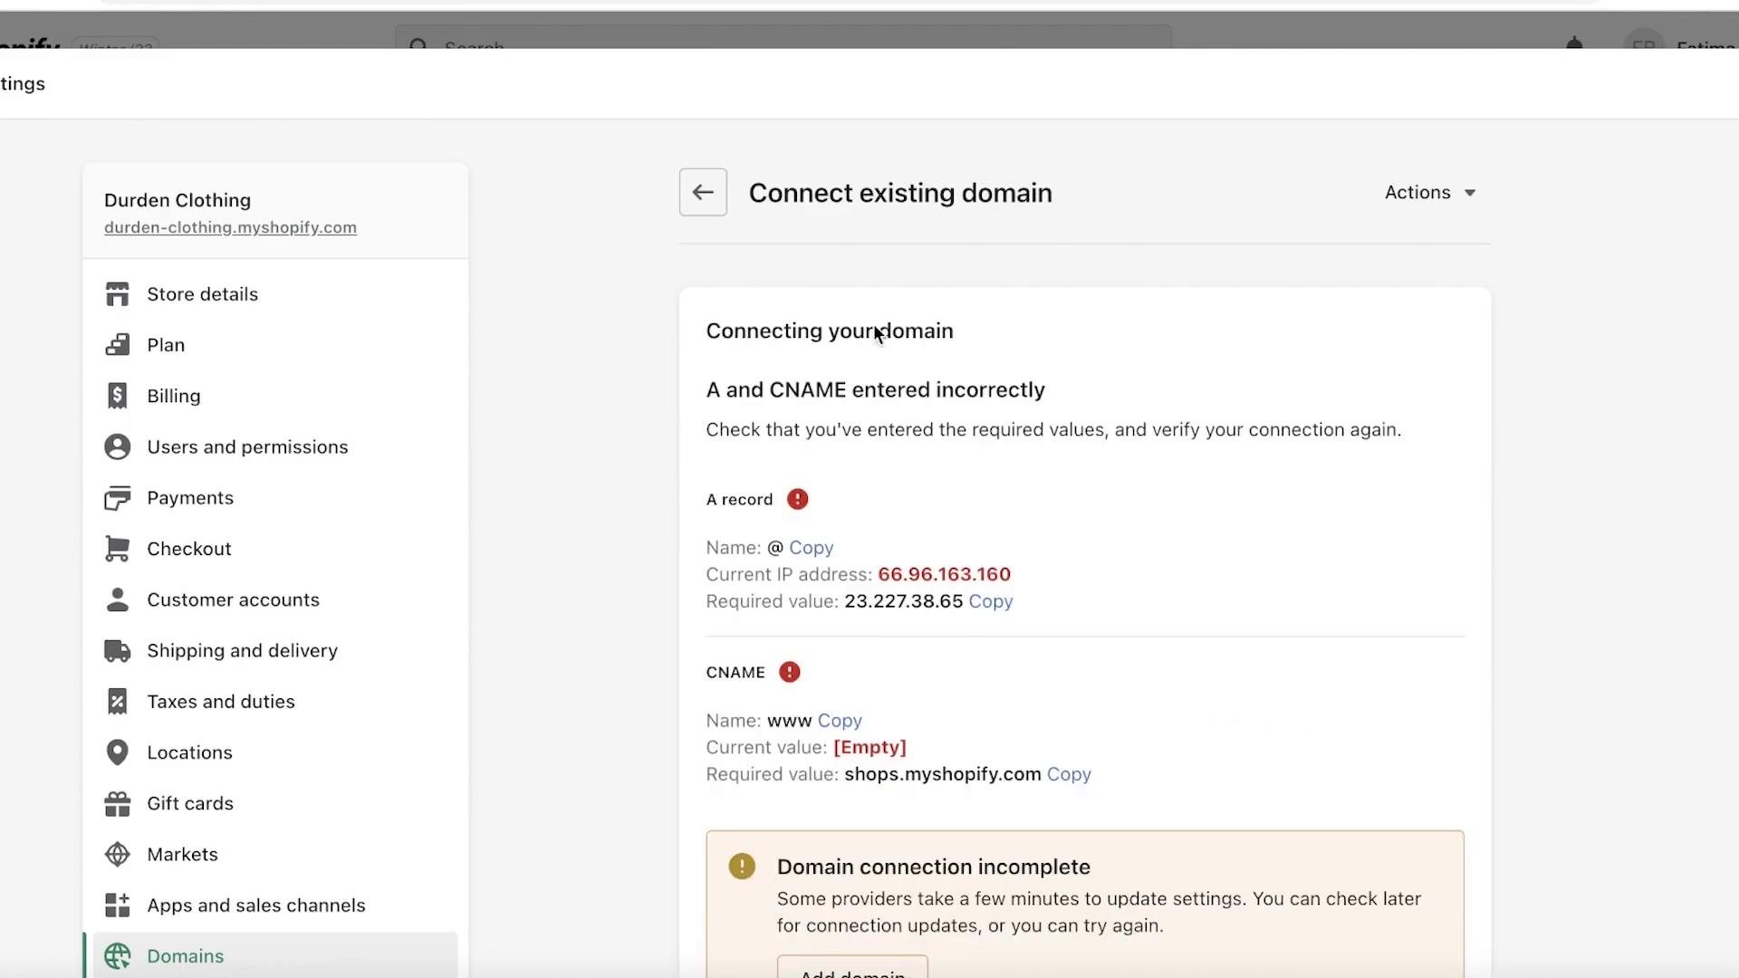
pyautogui.scroll(-7, 987, 327)
pyautogui.scroll(7, 1068, 353)
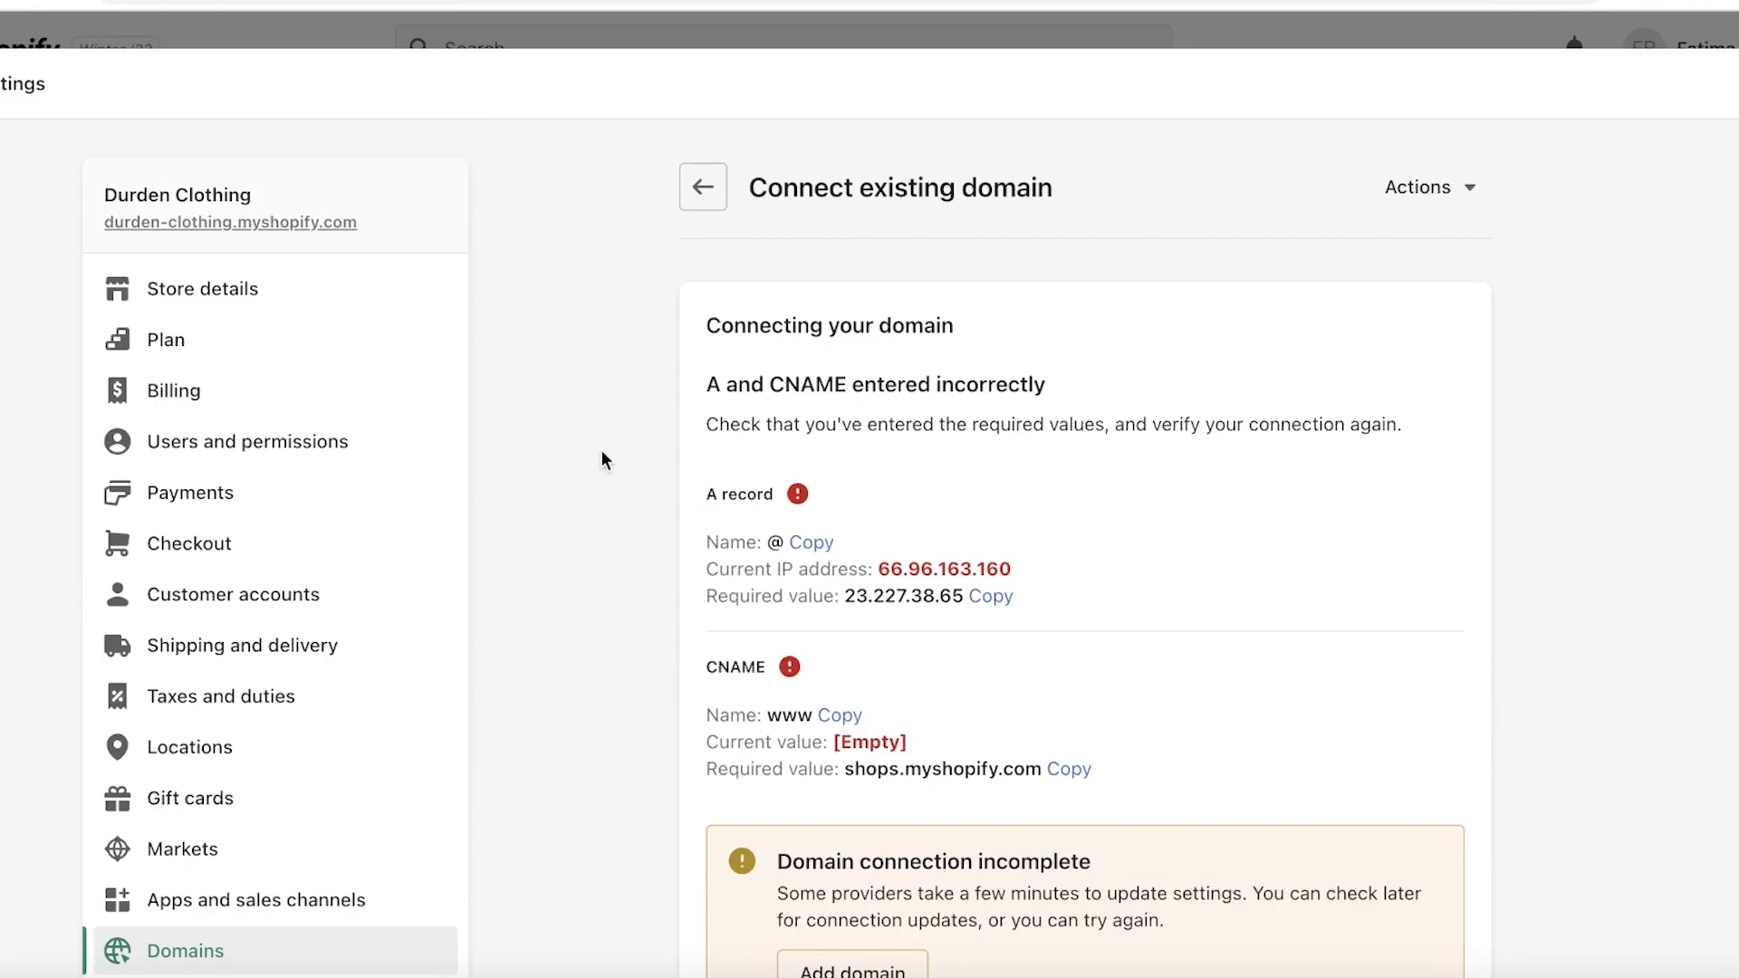
pyautogui.click(702, 187)
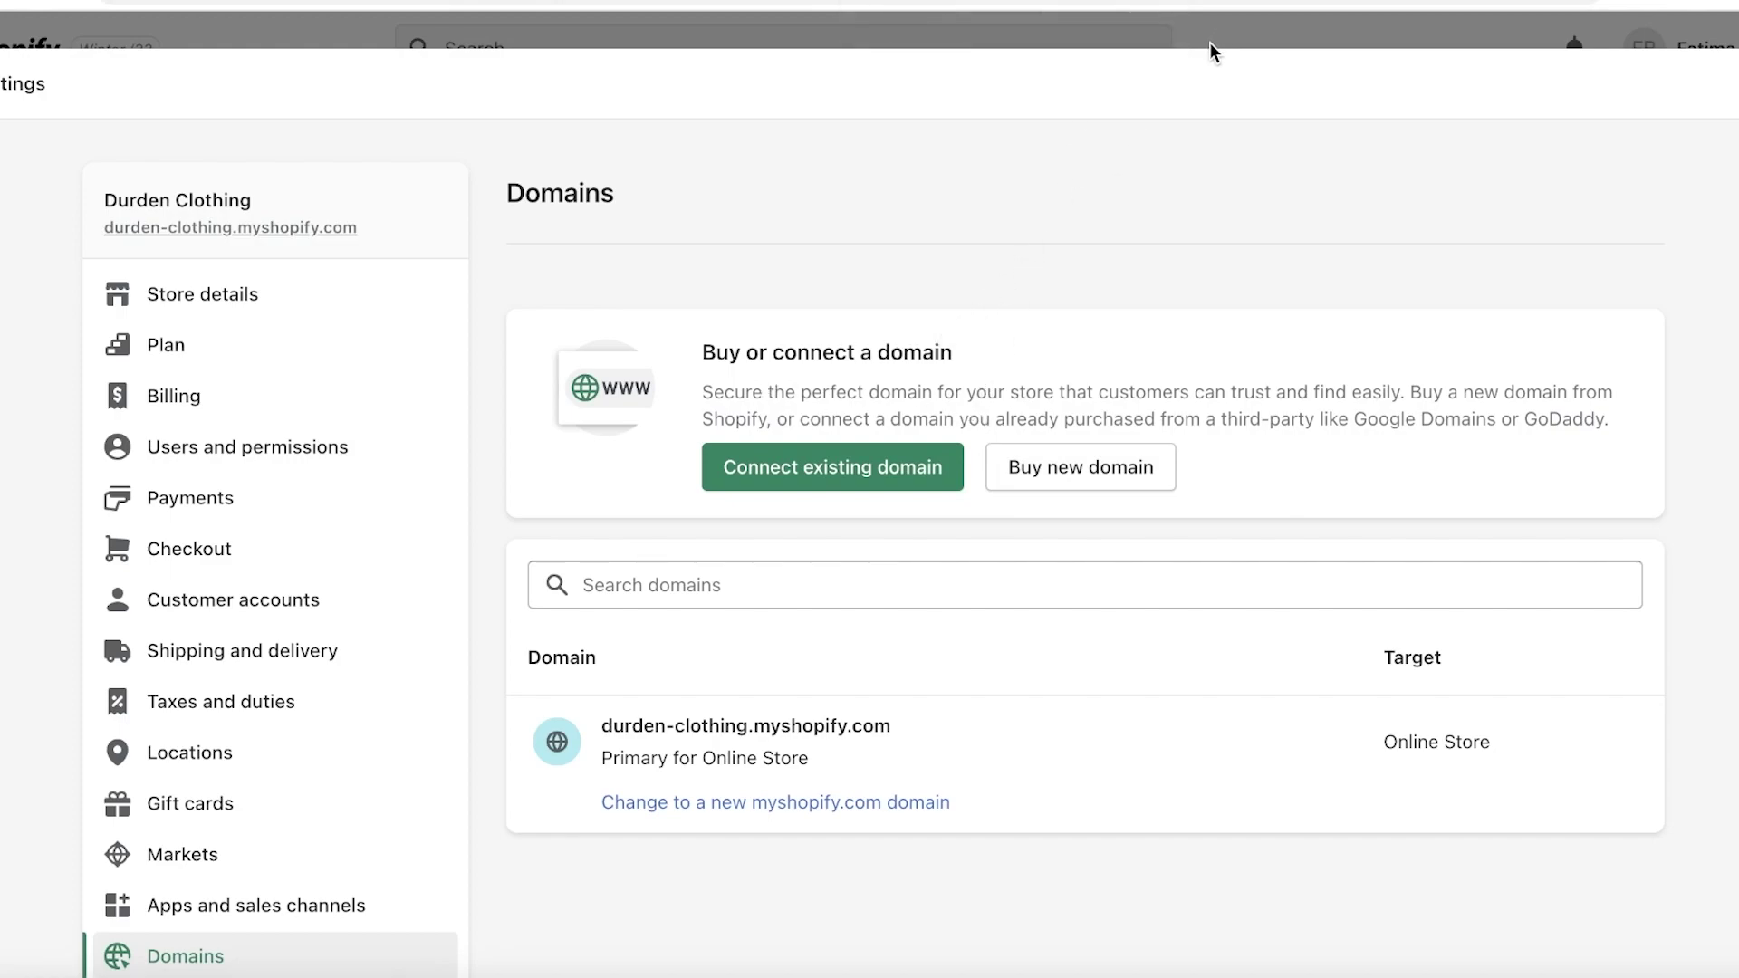
pyautogui.scroll(-4, 683, 341)
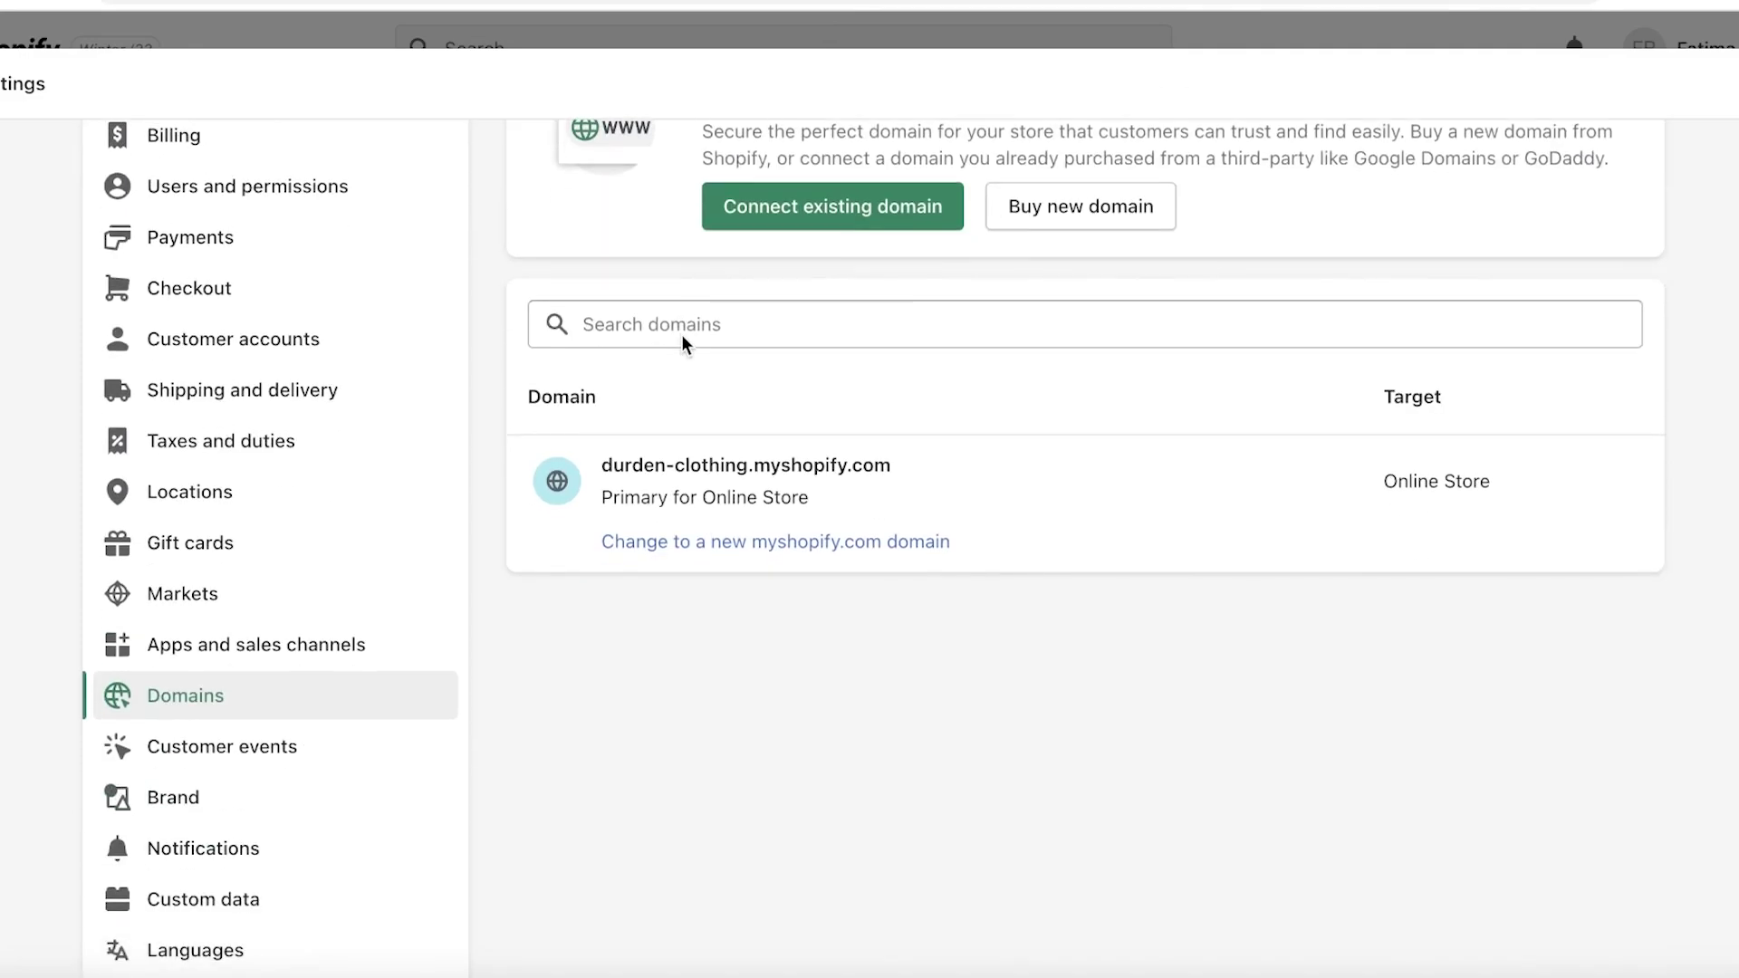
pyautogui.scroll(4, 683, 337)
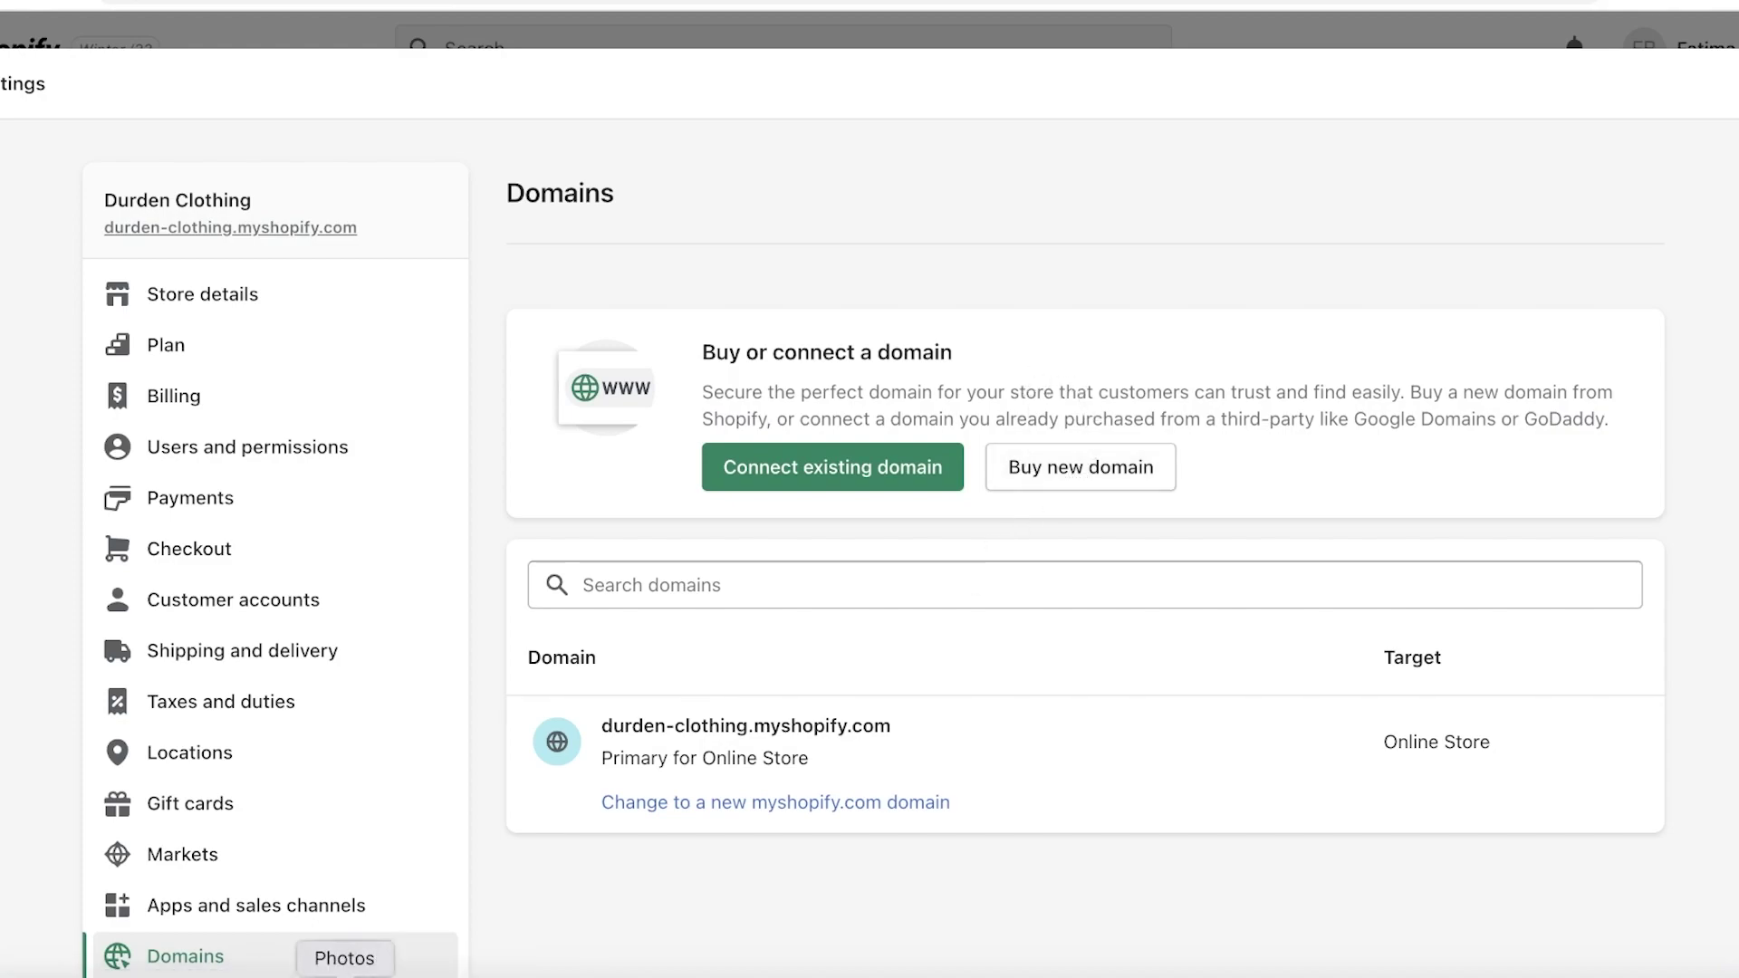
# - Search new domains for durdenclothing, load ten more extensions, and note .co at $18.00/year
pyautogui.click(1092, 478)
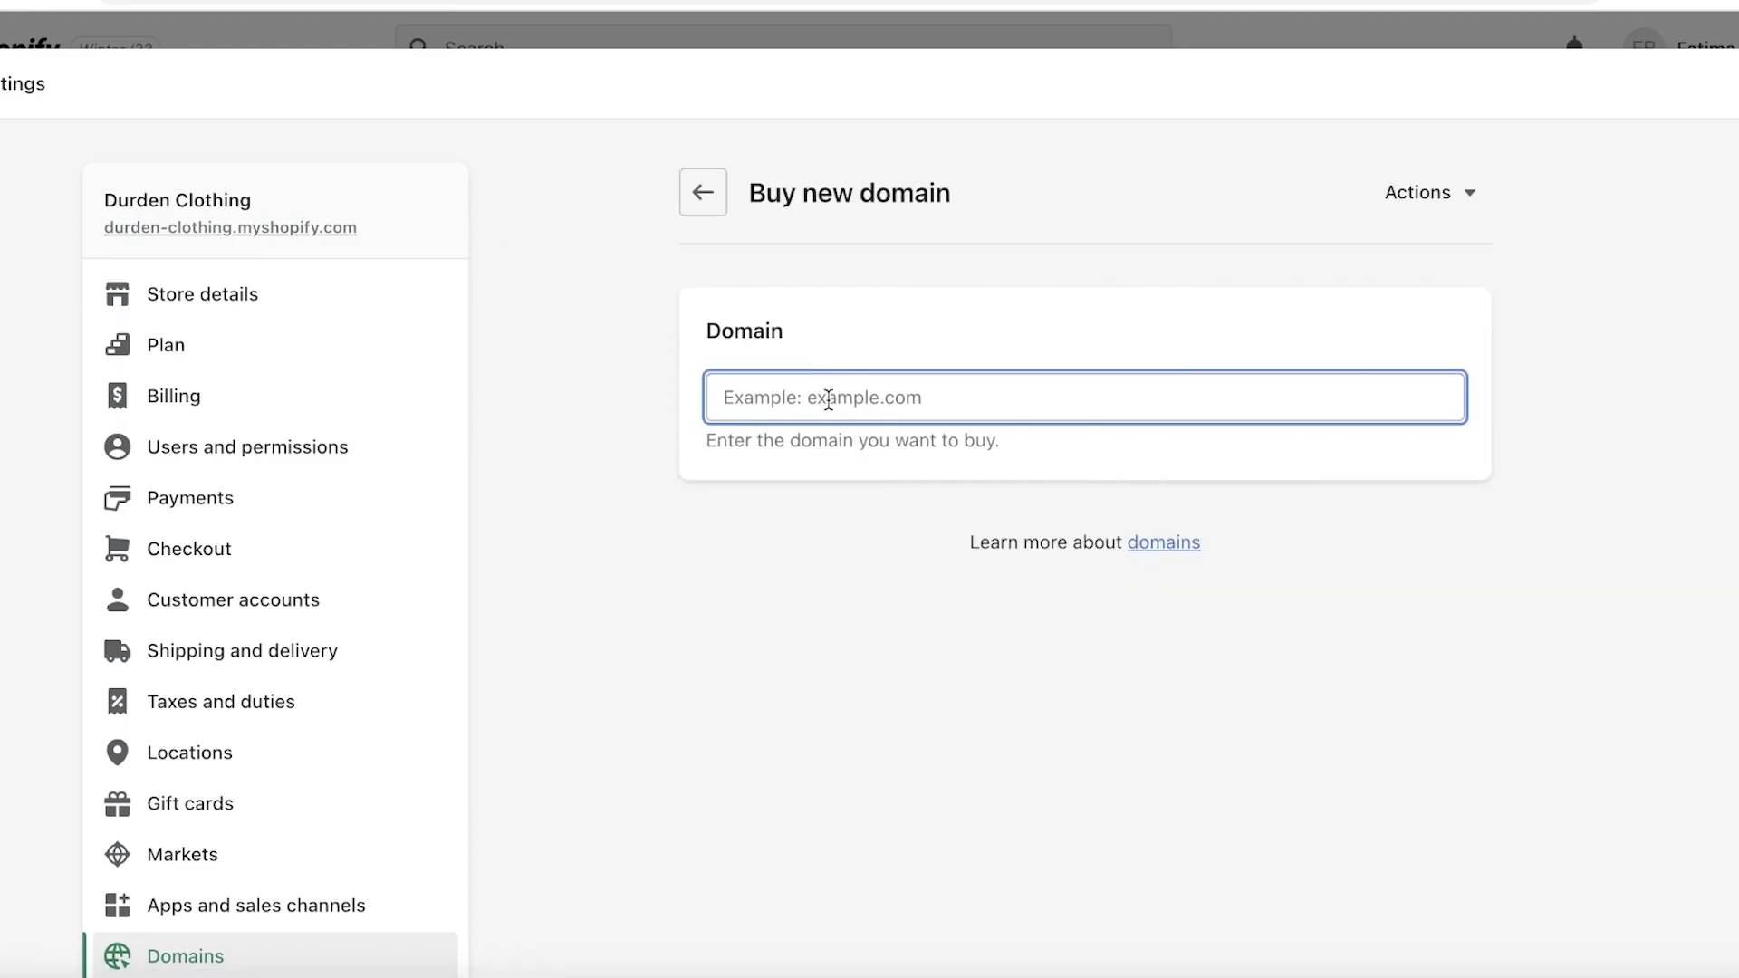
pyautogui.write('durdenclothing')
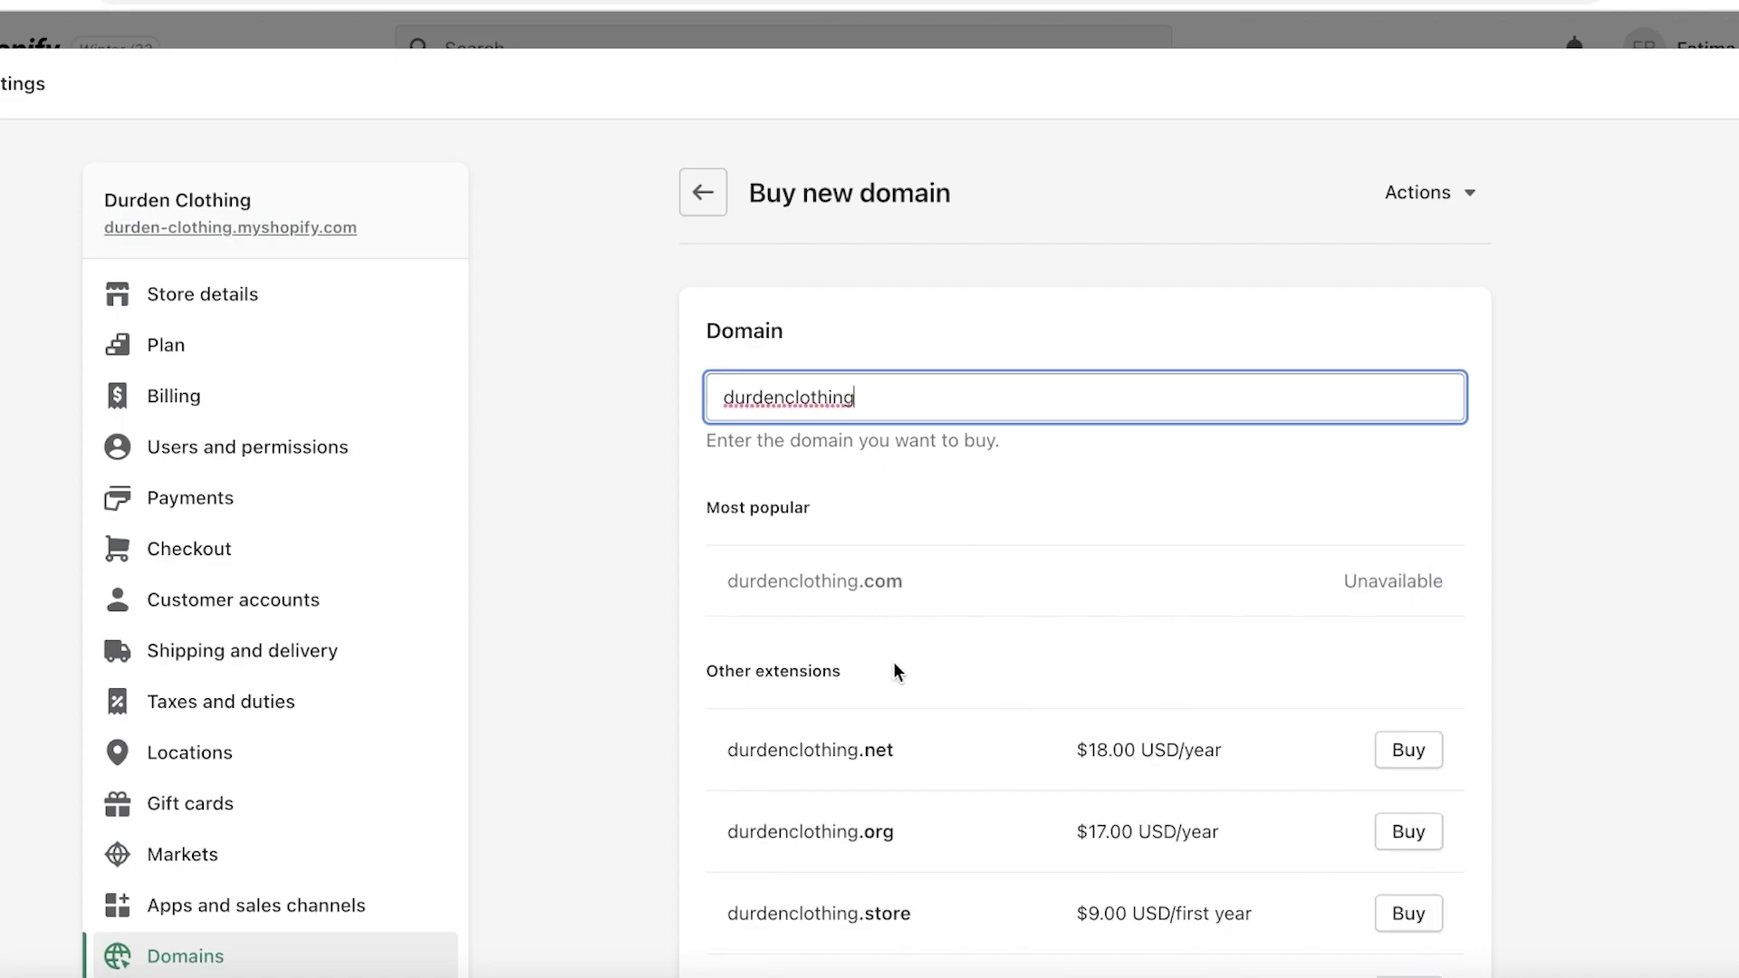
pyautogui.scroll(-3, 899, 675)
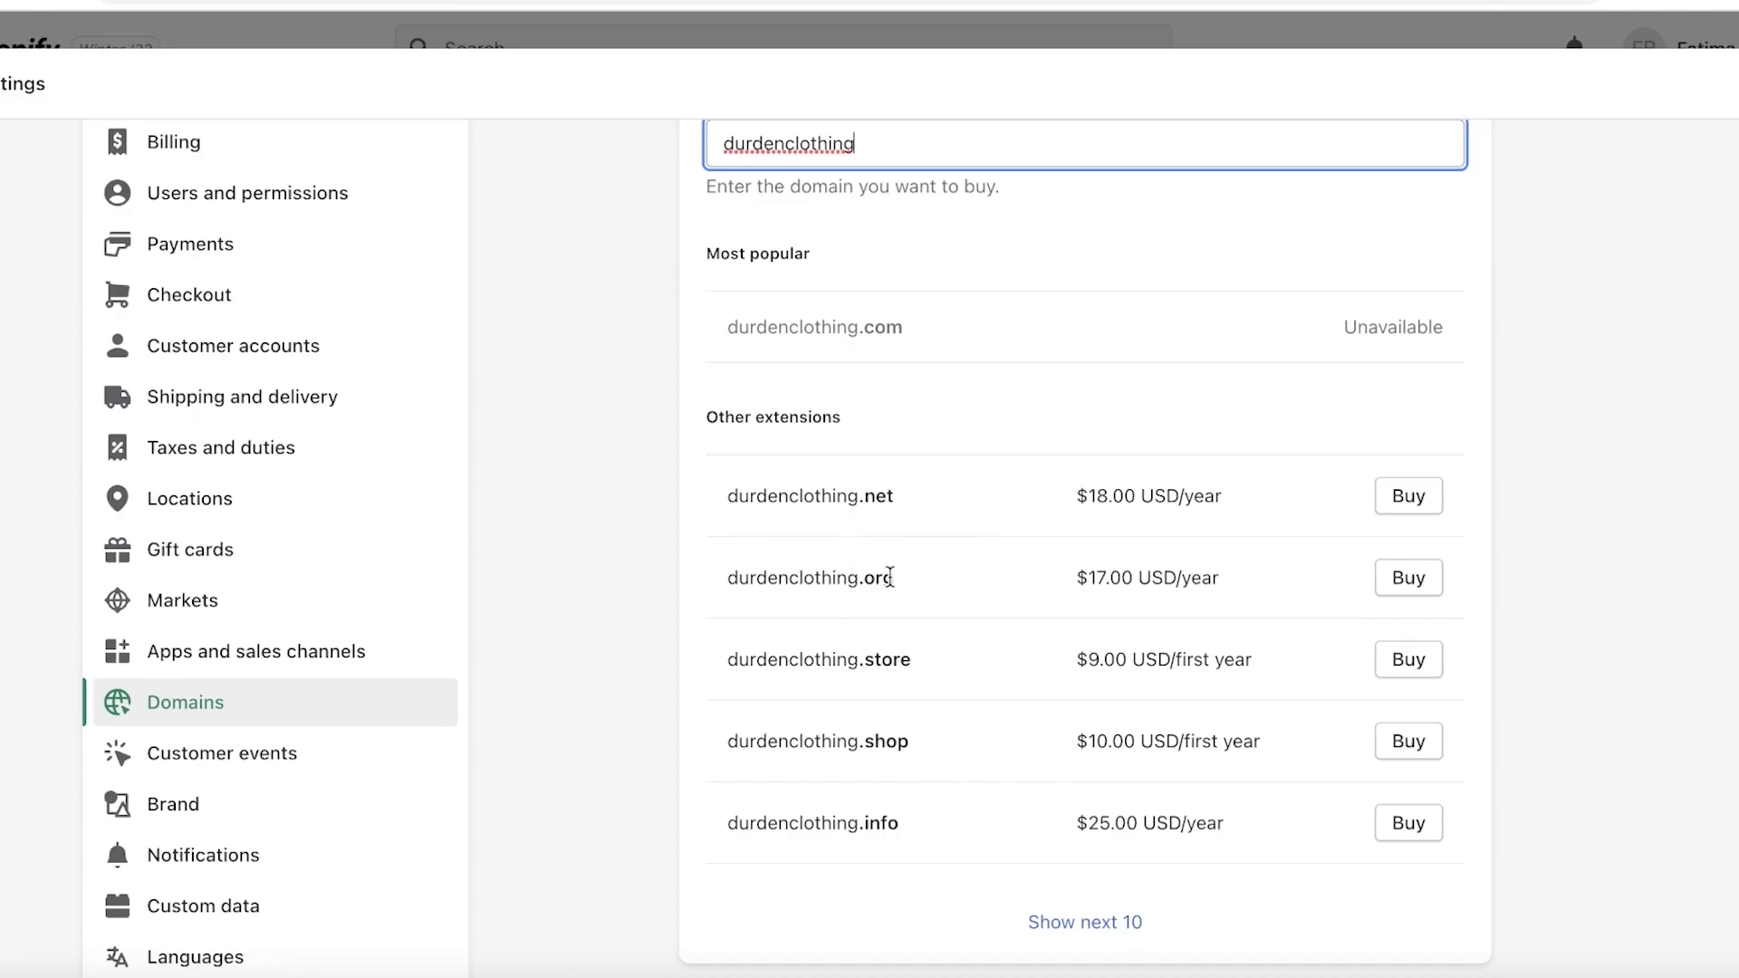
pyautogui.click(1089, 920)
pyautogui.scroll(-9, 993, 707)
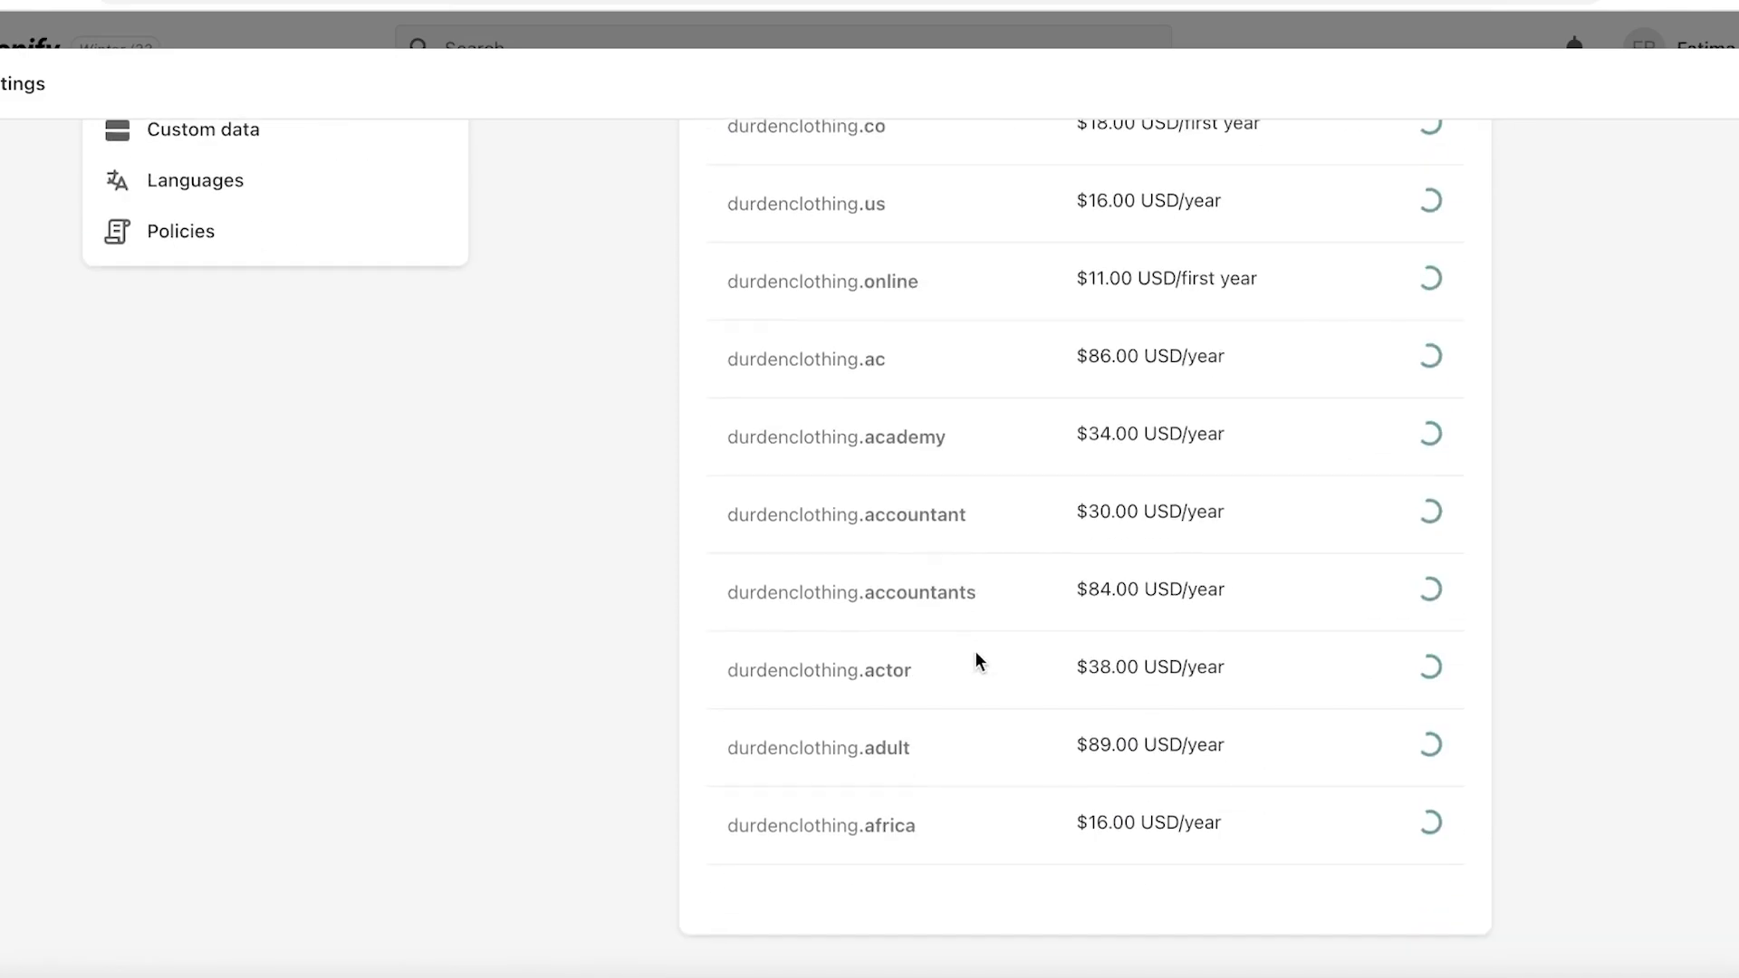
pyautogui.scroll(3, 975, 654)
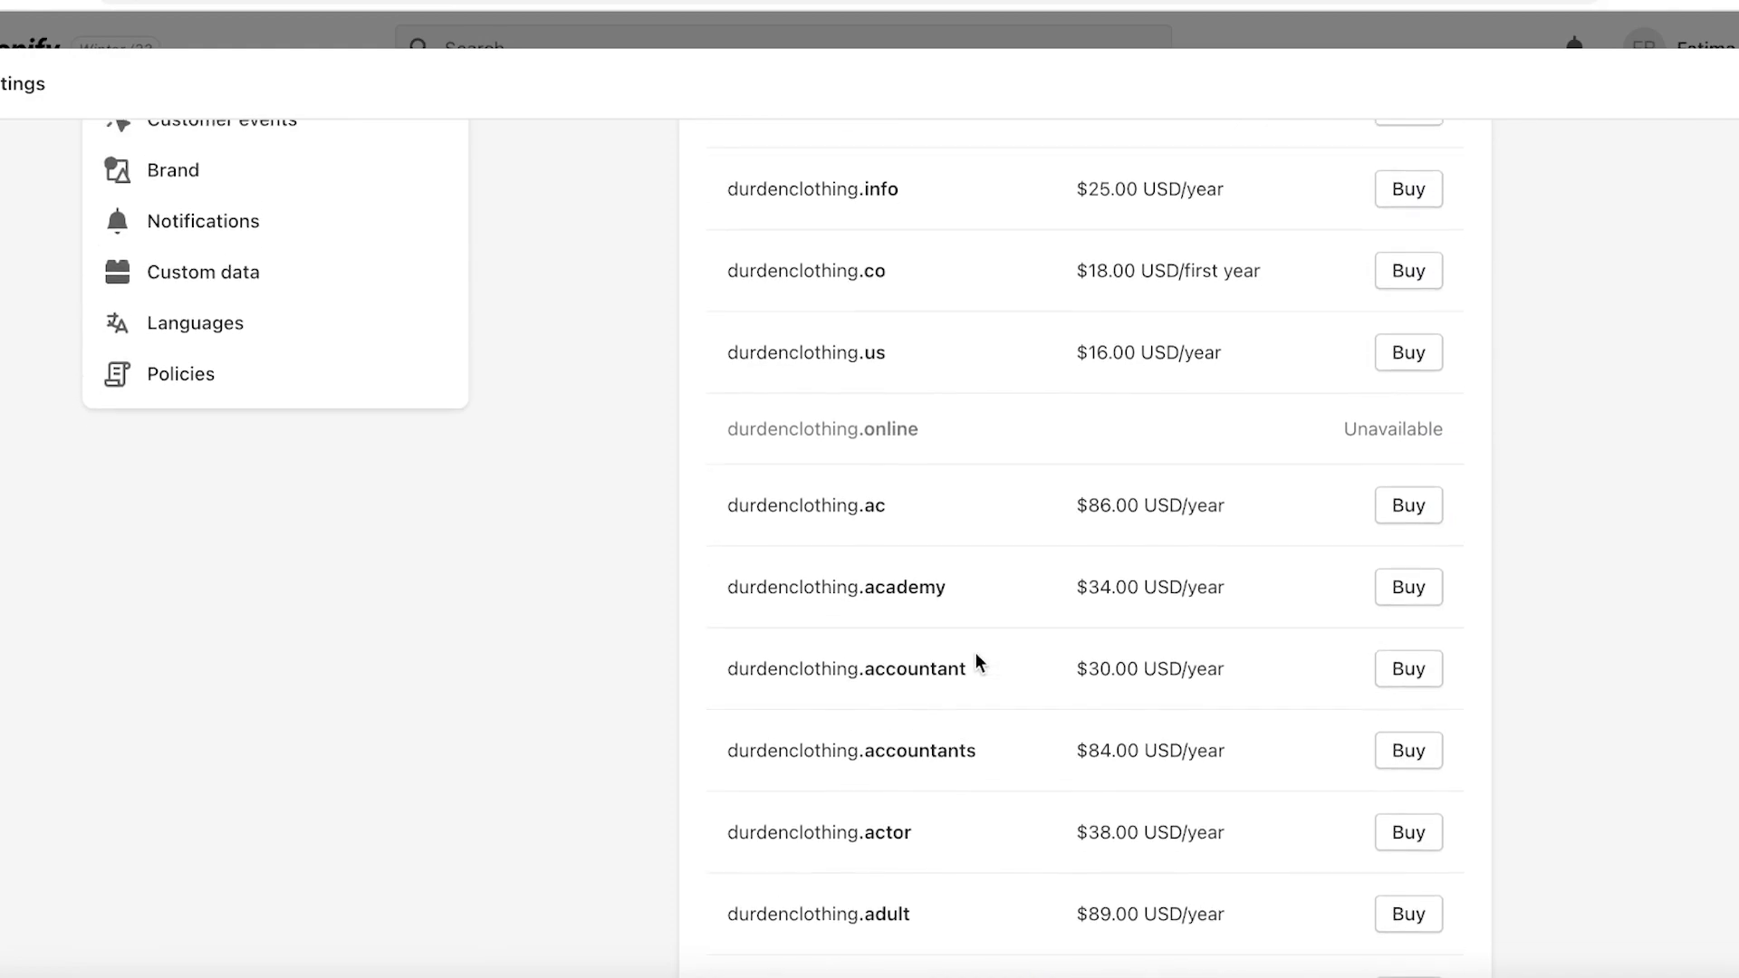
pyautogui.scroll(1, 976, 652)
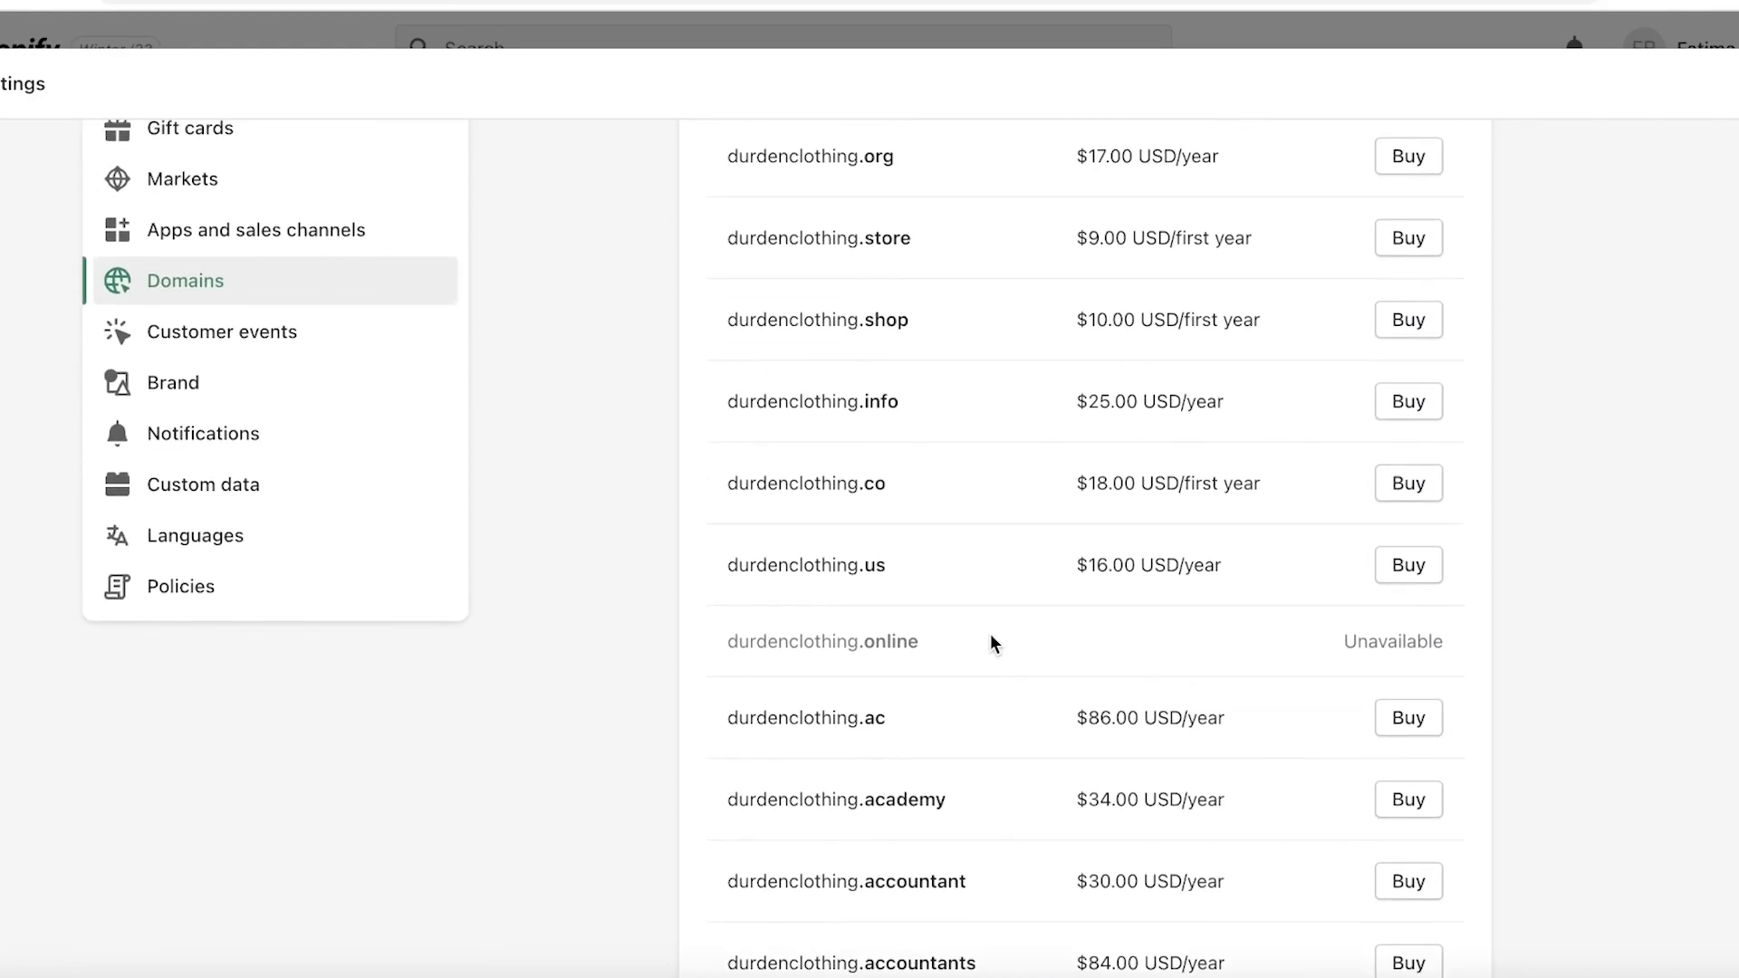
pyautogui.scroll(1, 991, 633)
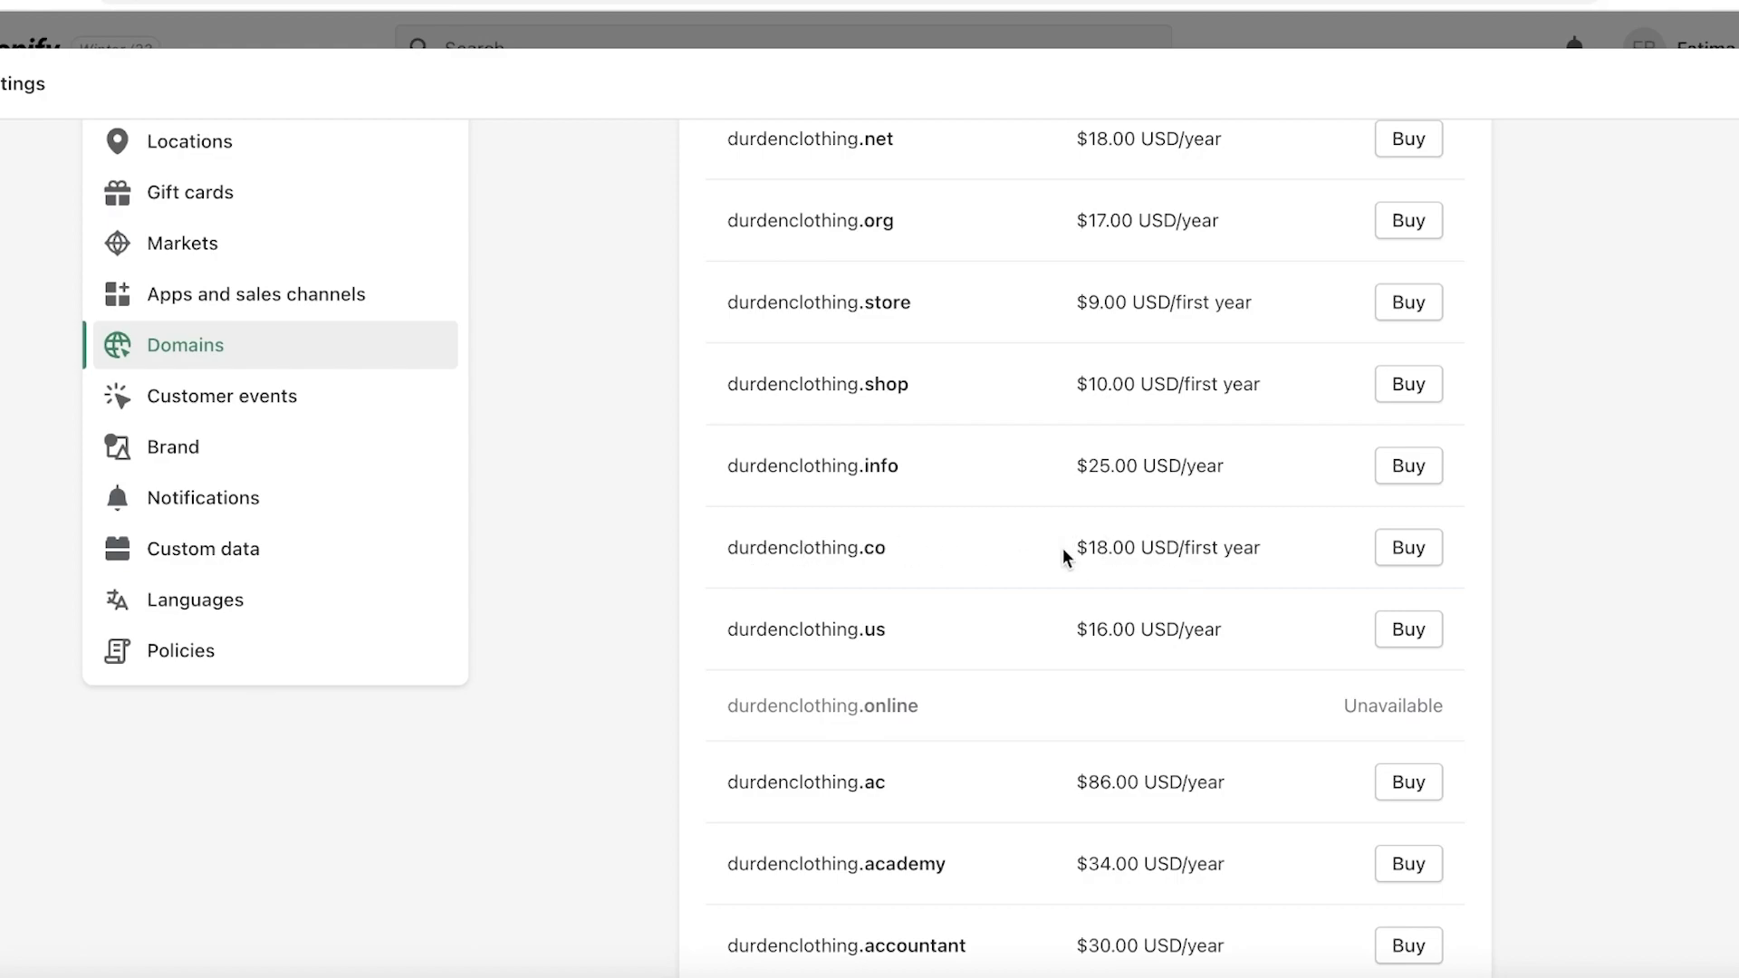
pyautogui.moveTo(1065, 555); pyautogui.dragTo(1237, 543)
pyautogui.click(1237, 541)
# - Review the durdenclothing.co purchase summary at $18.00 USD/year, then back out without buying
pyautogui.click(1393, 549)
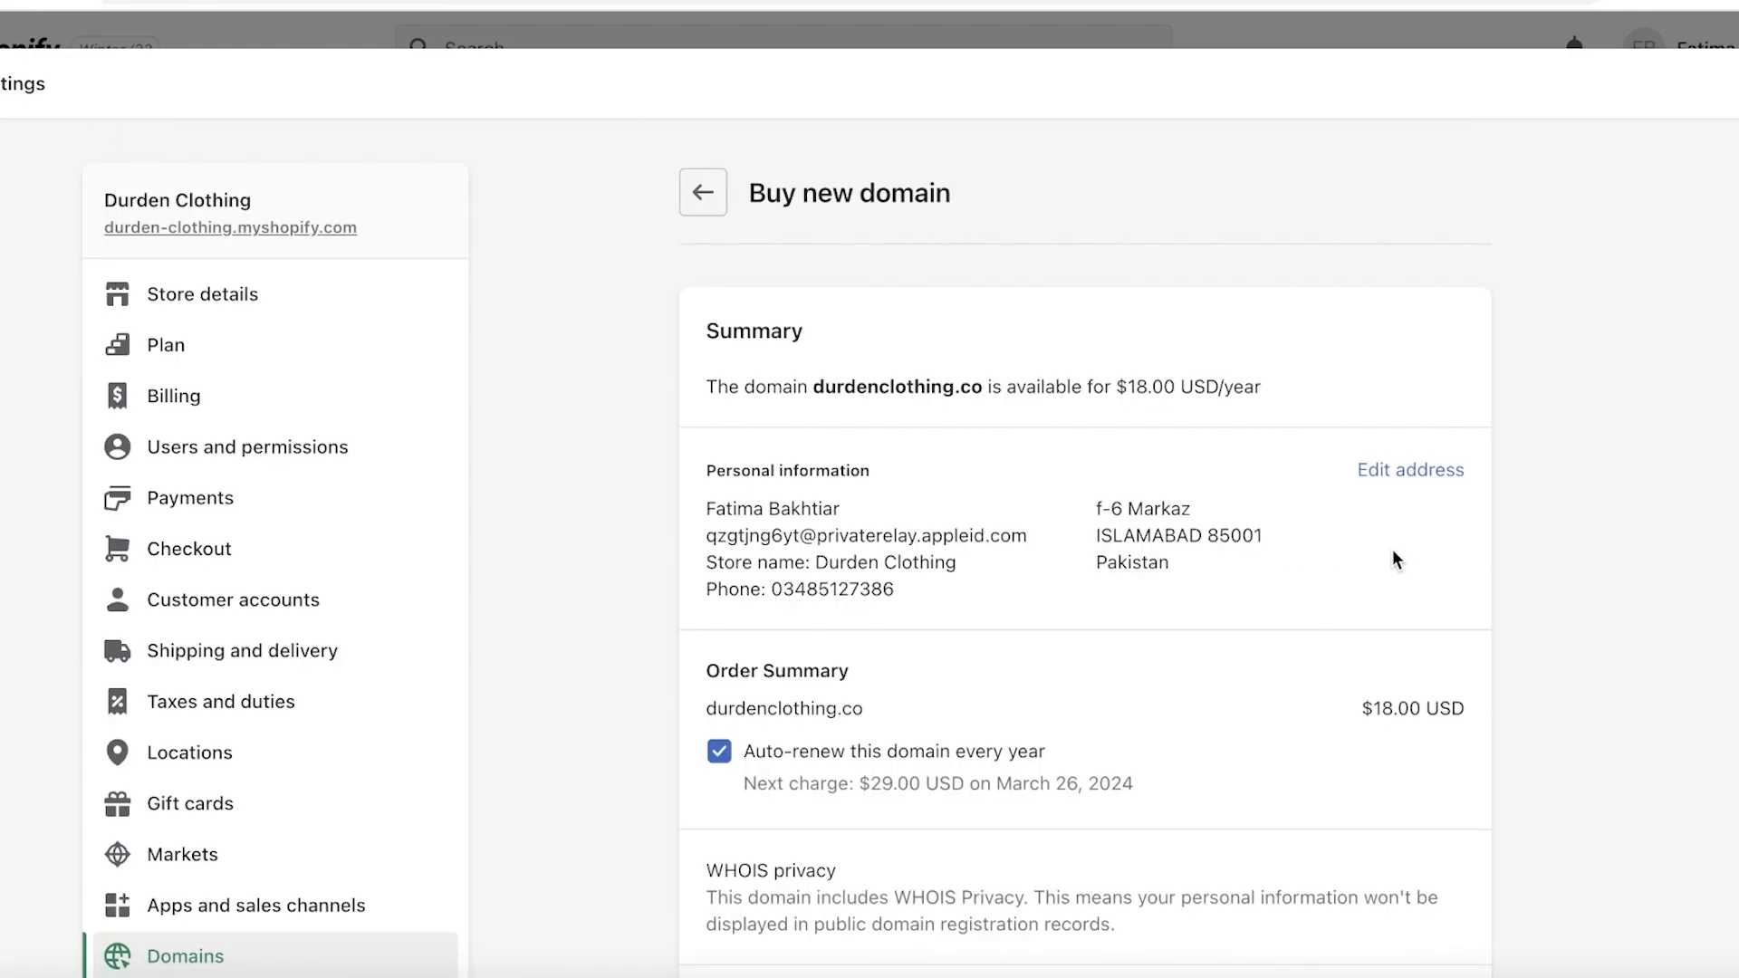
pyautogui.scroll(-5, 845, 226)
pyautogui.scroll(3, 849, 414)
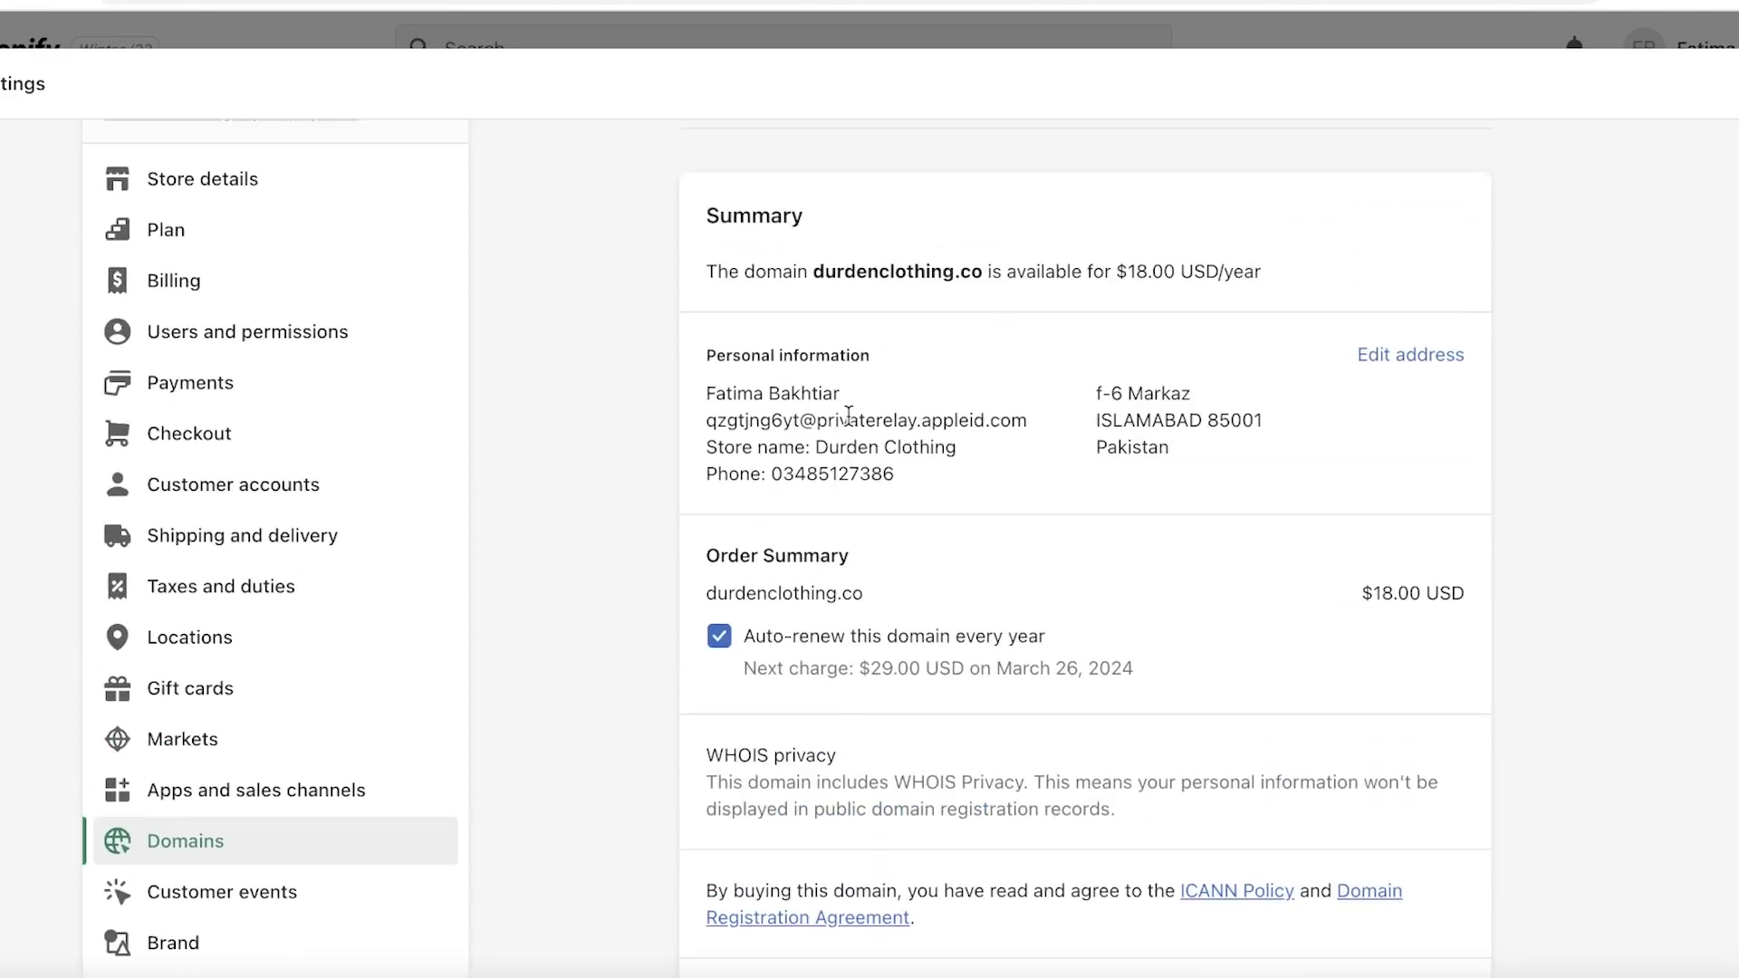
pyautogui.scroll(-3, 926, 423)
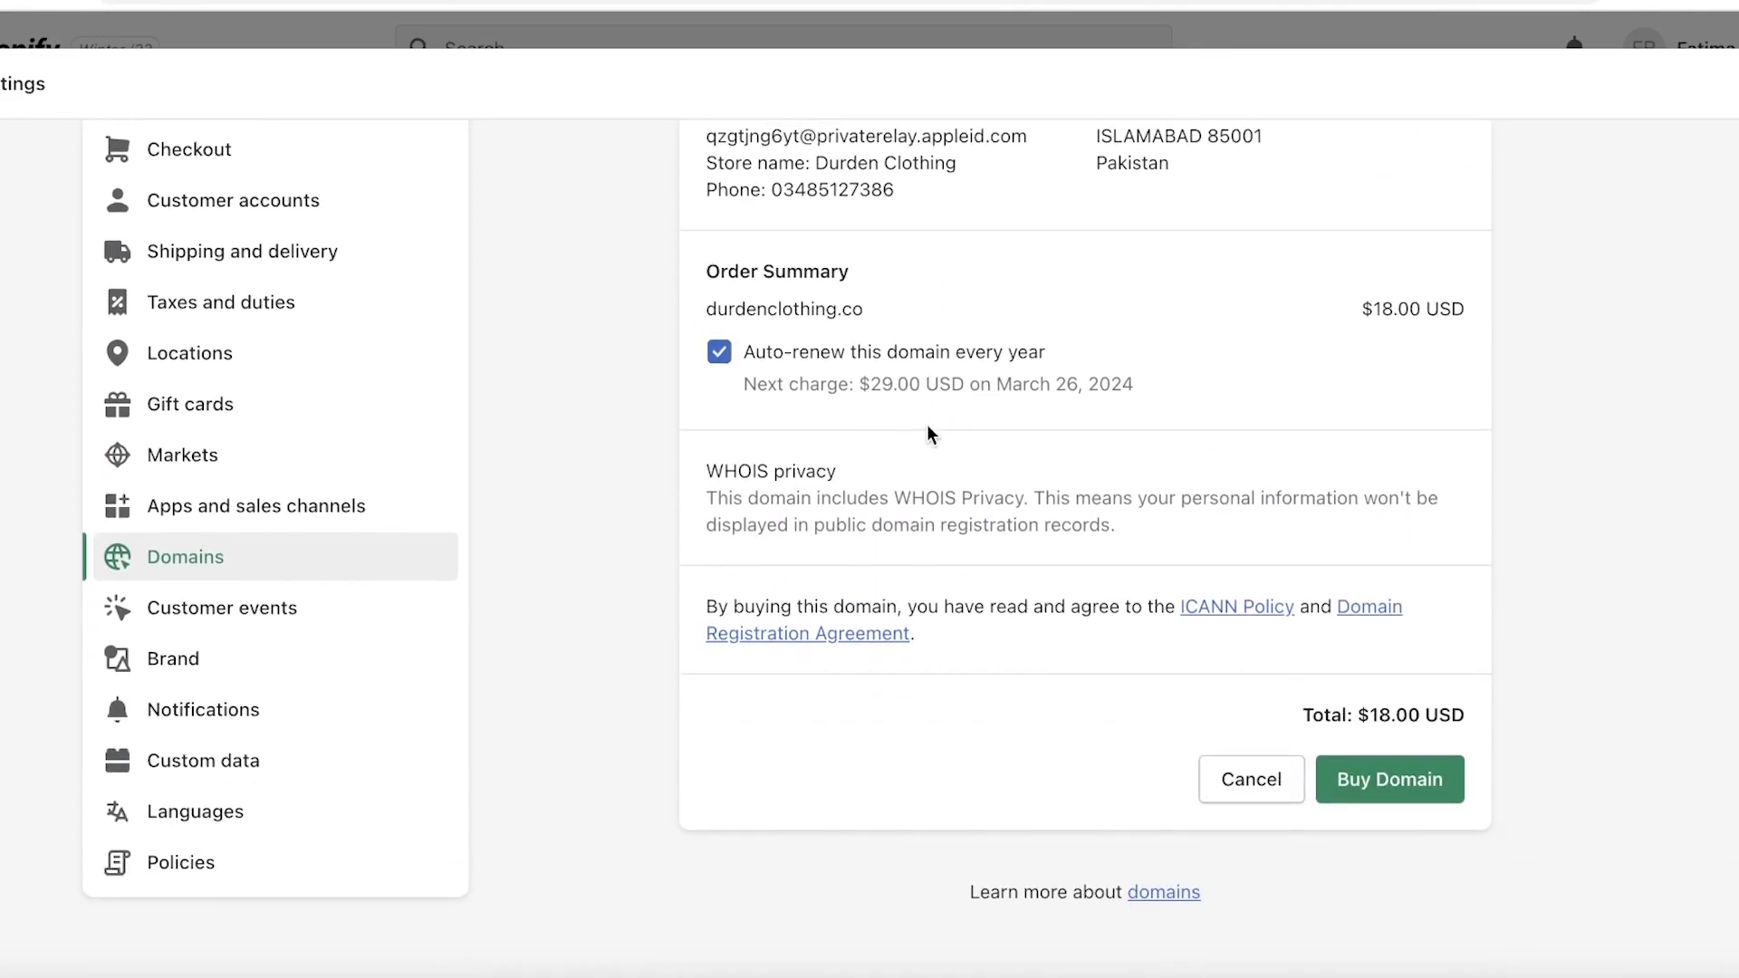
pyautogui.scroll(5, 927, 423)
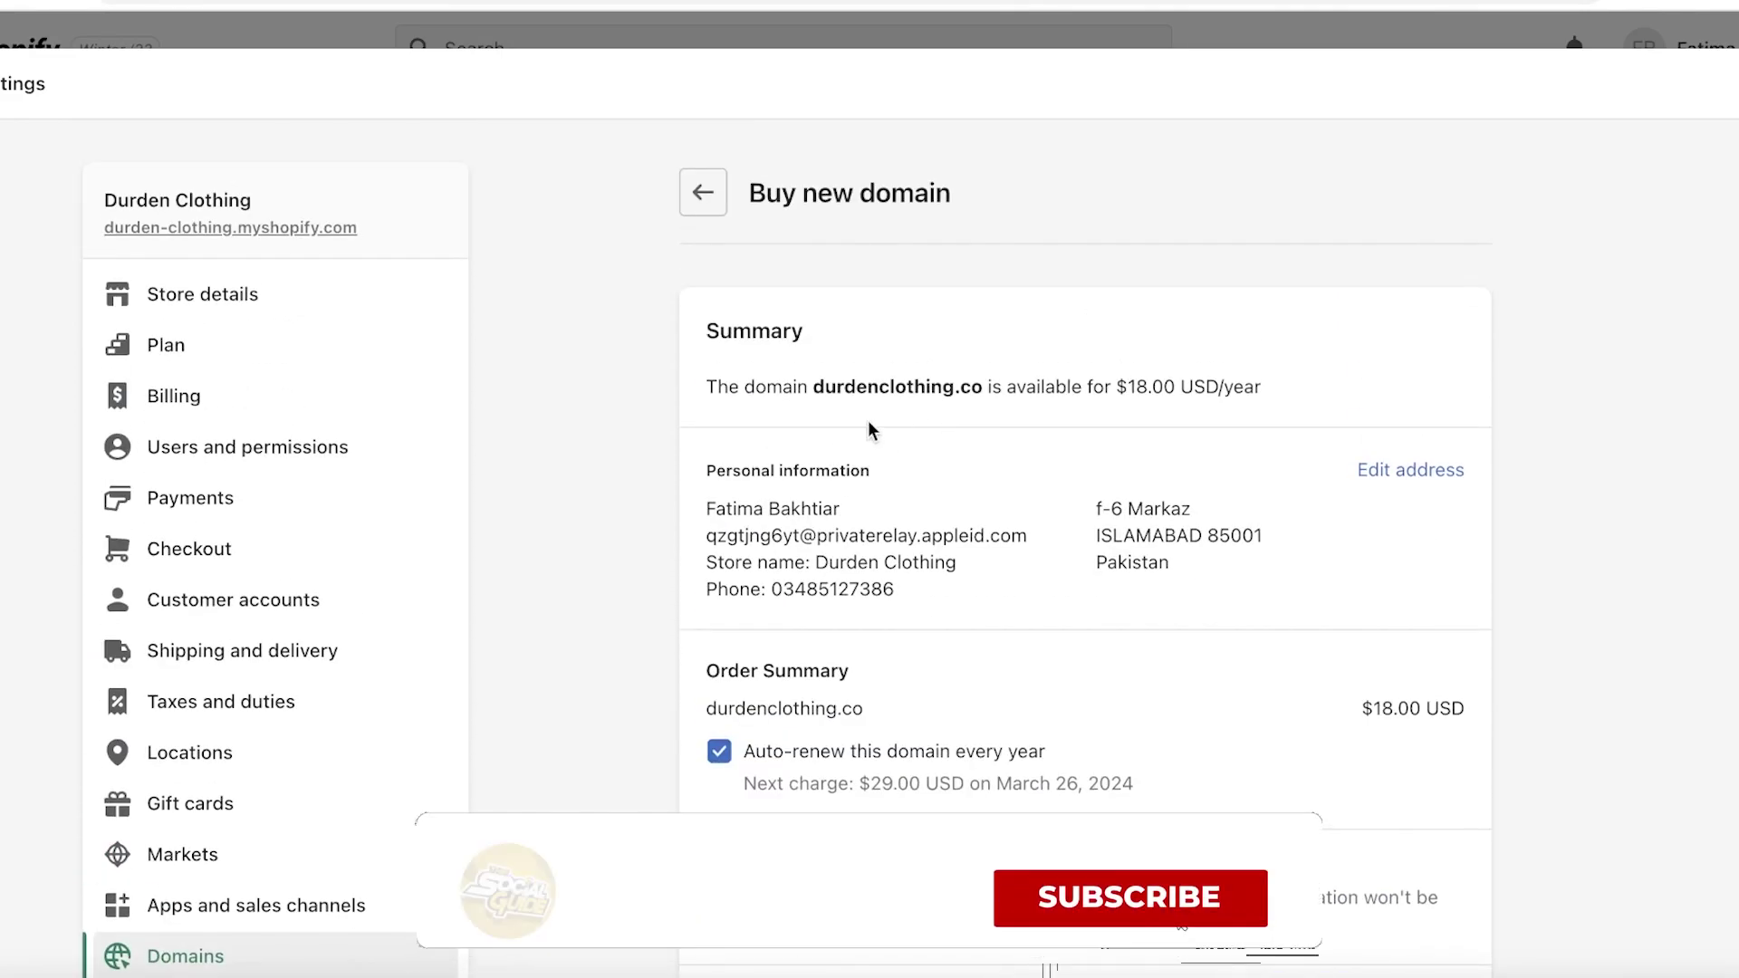
pyautogui.click(703, 202)
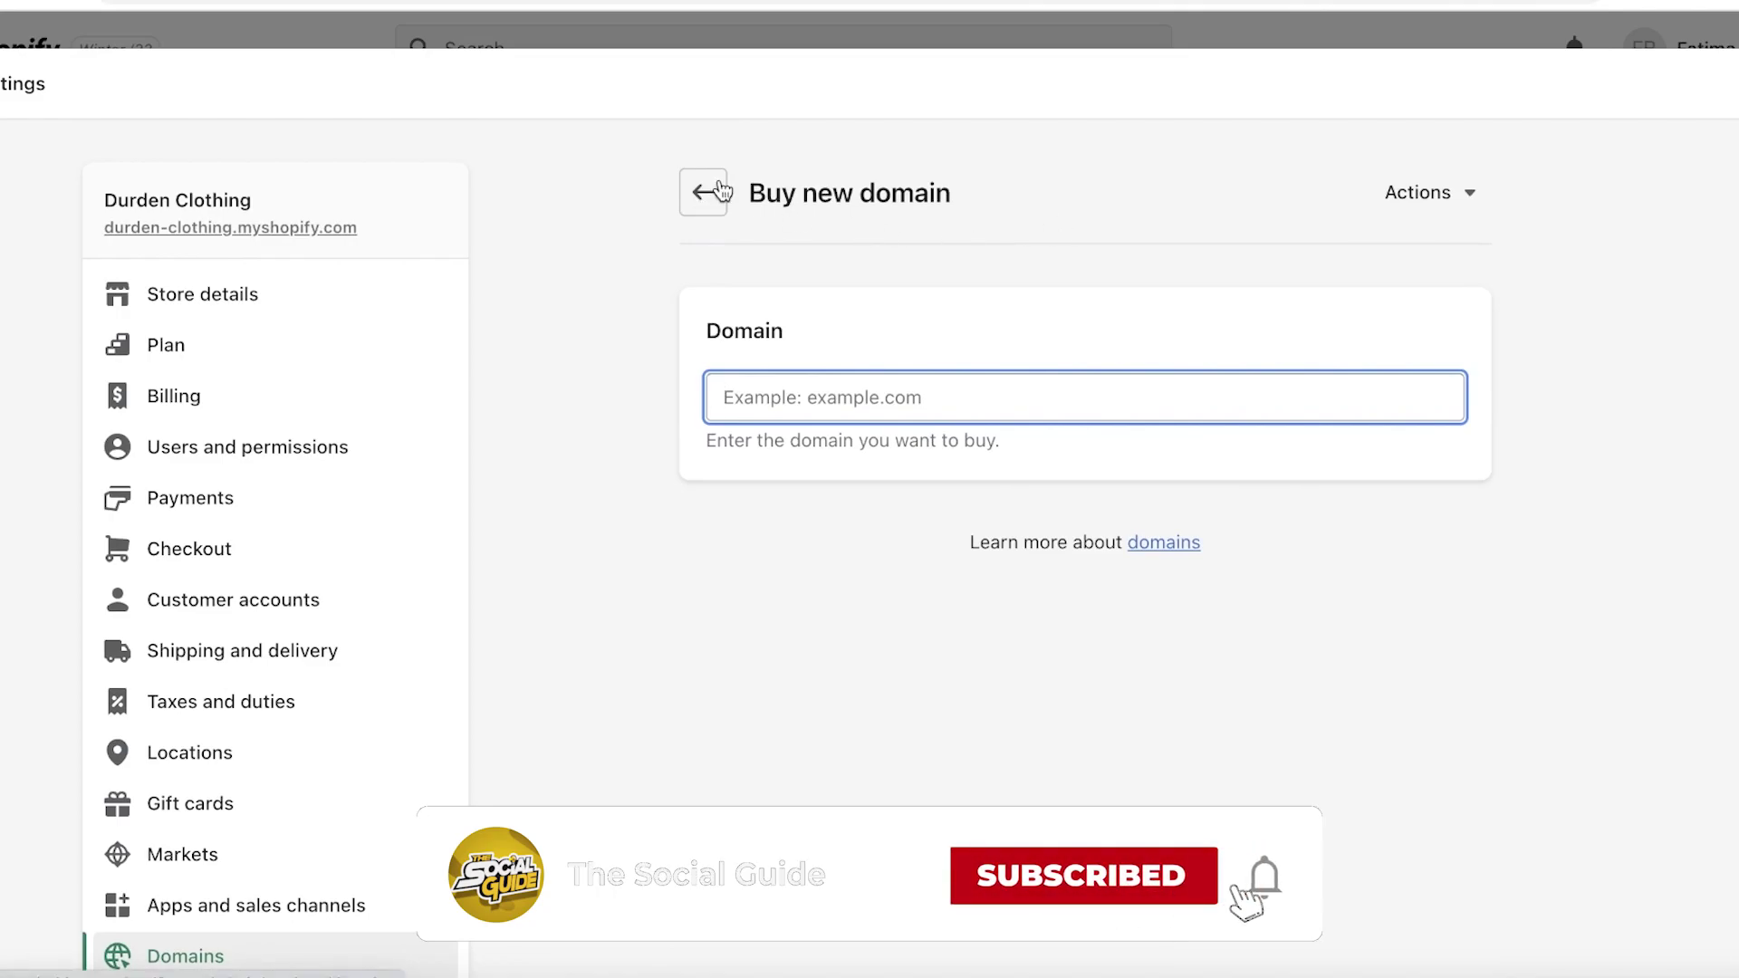
# - Return to Domains settings, still listing only durden-clothing.myshopify.com as primary
pyautogui.click(716, 191)
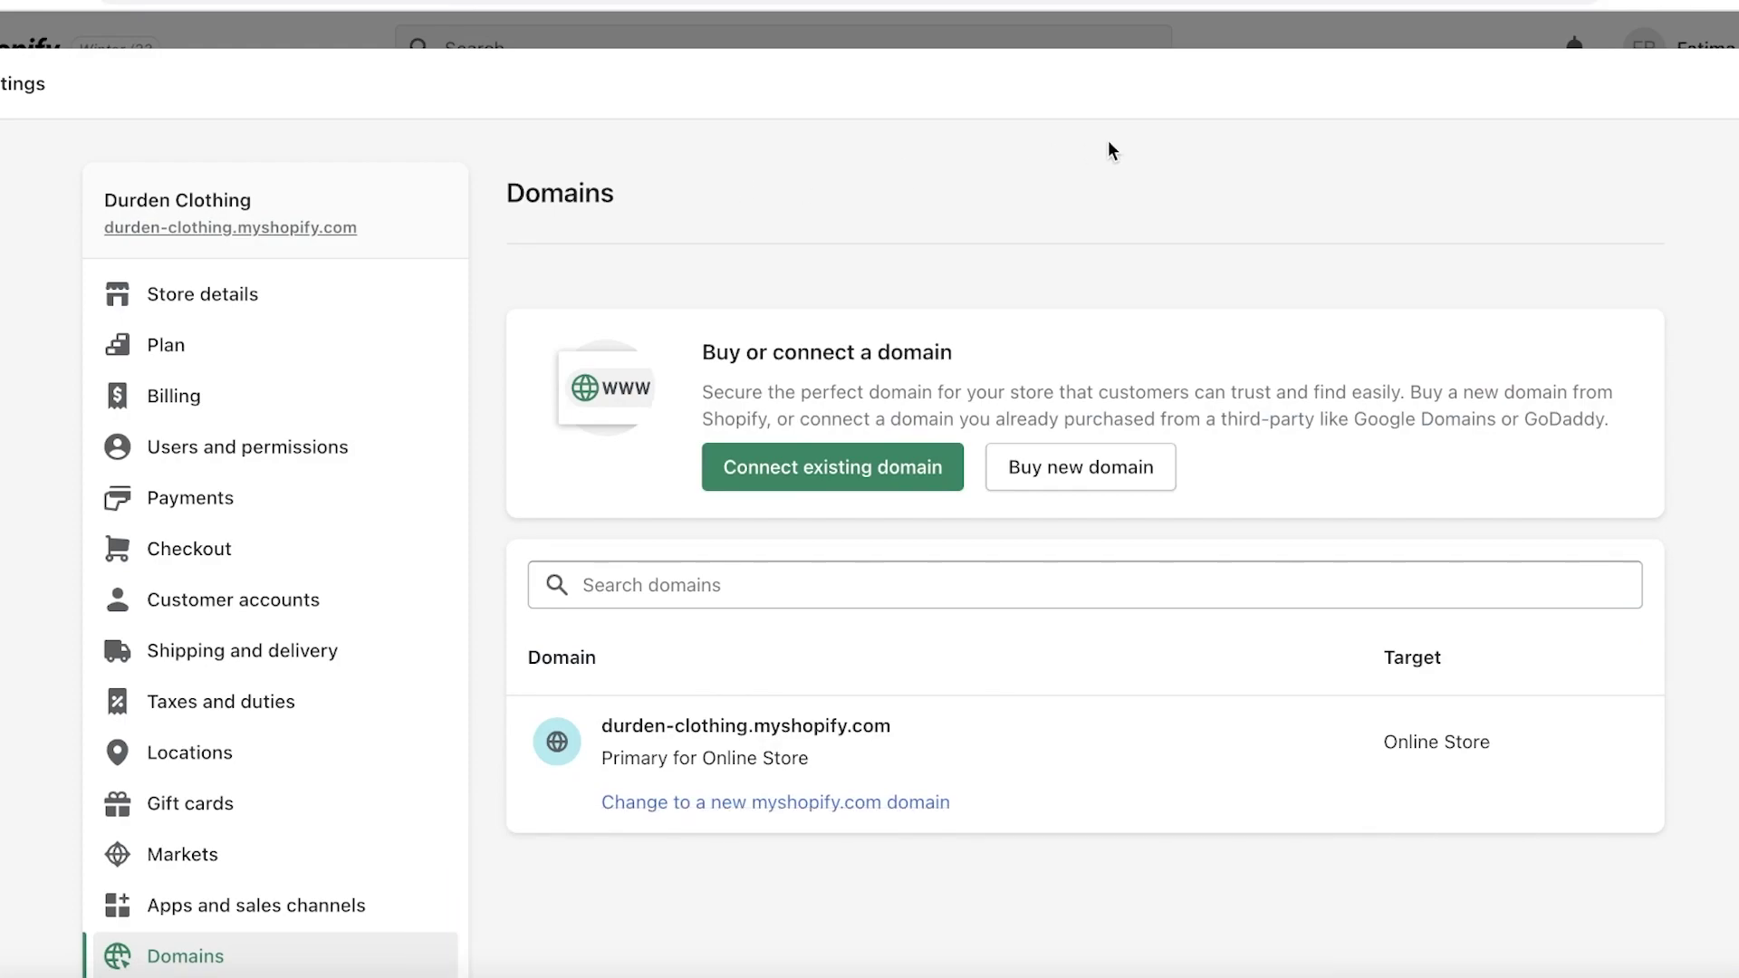
pyautogui.scroll(-1, 1094, 247)
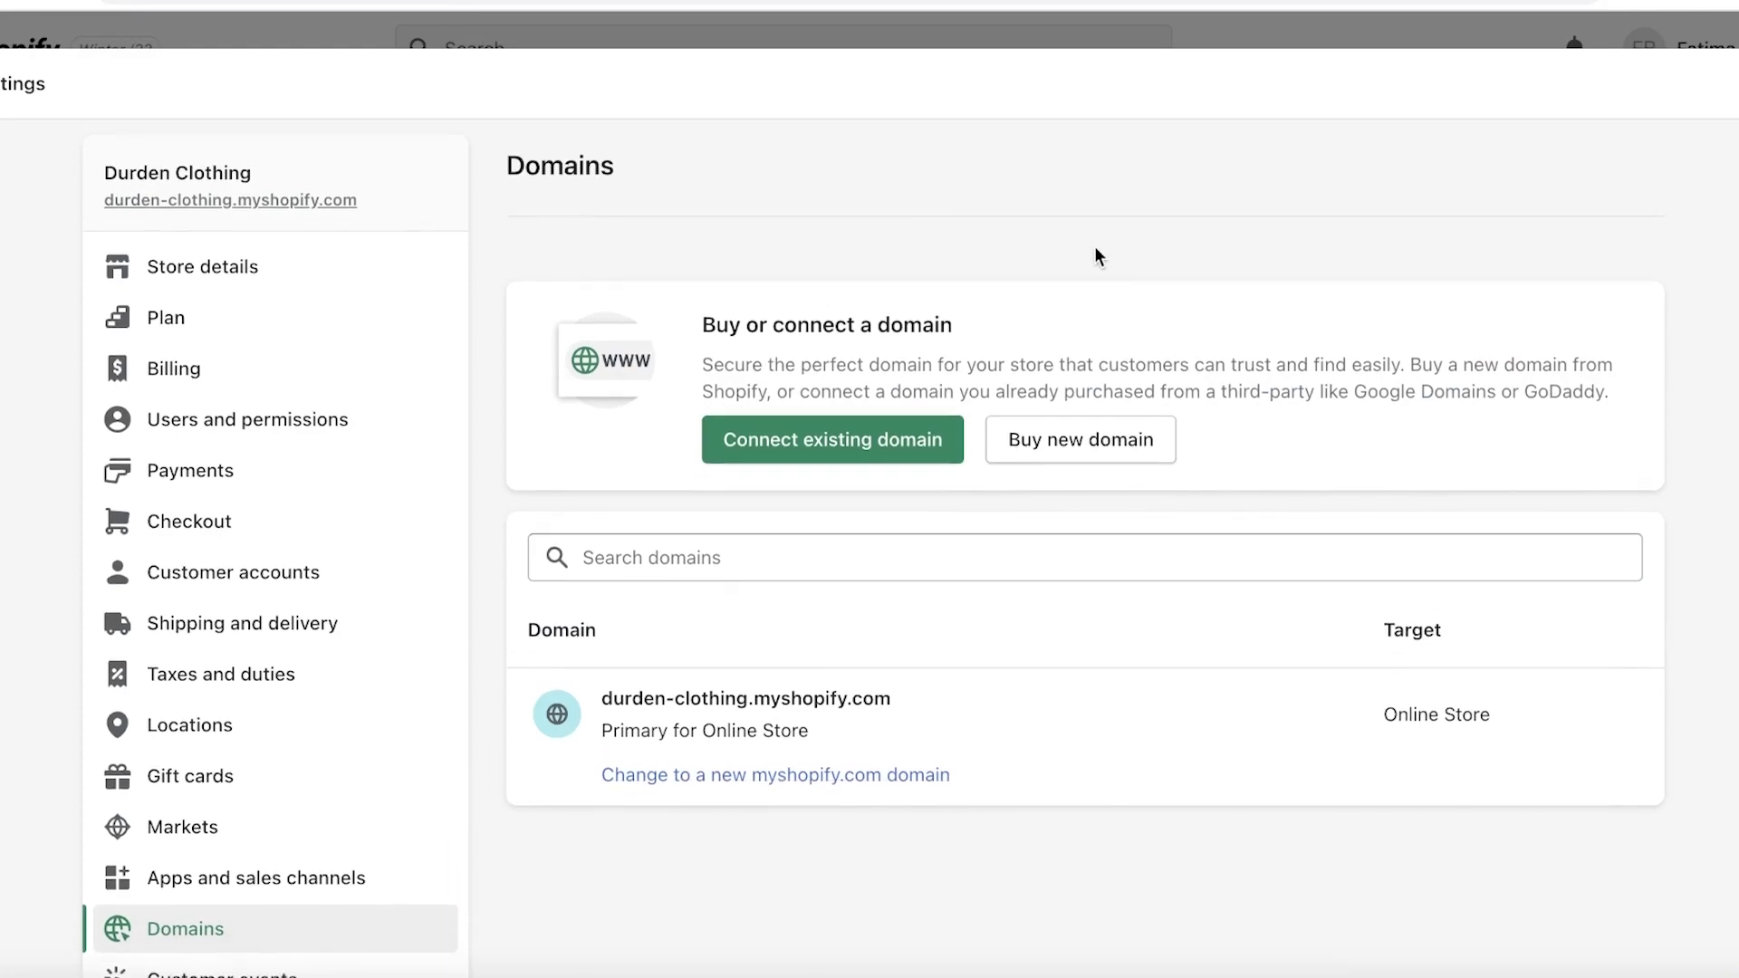
# - Go to Namecheap's Domain Name Search and enter 'durden clothing' as the name to look up
pyautogui.click(1108, 415)
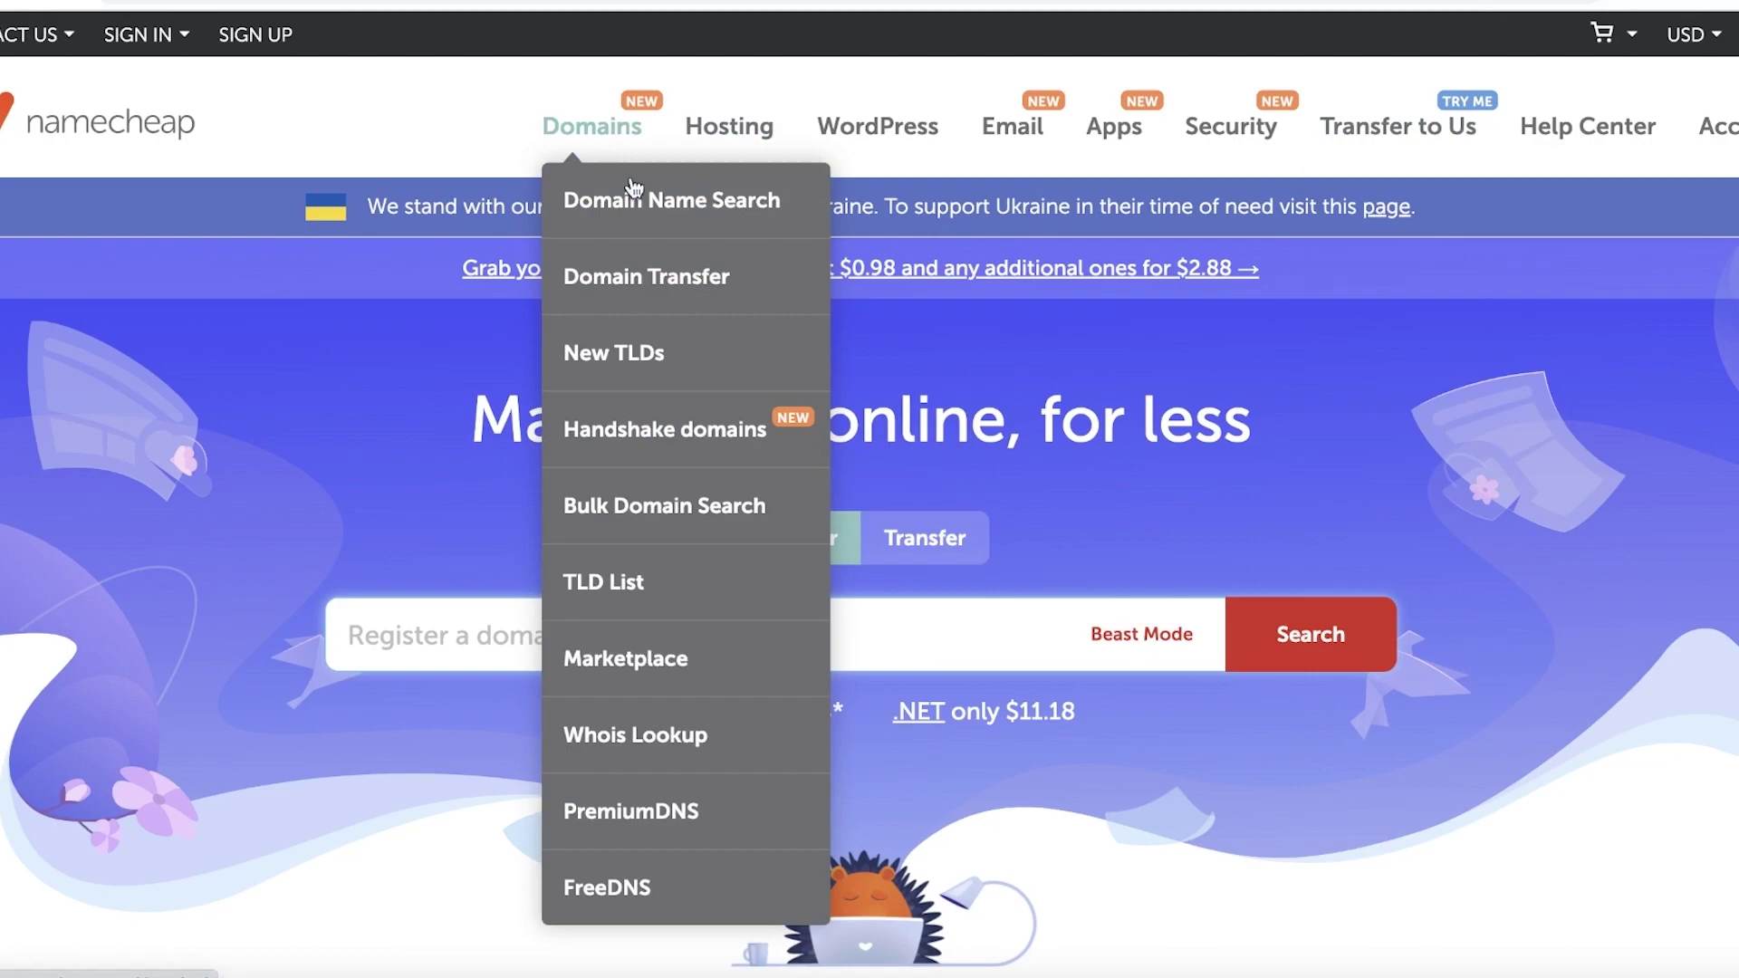
pyautogui.click(632, 194)
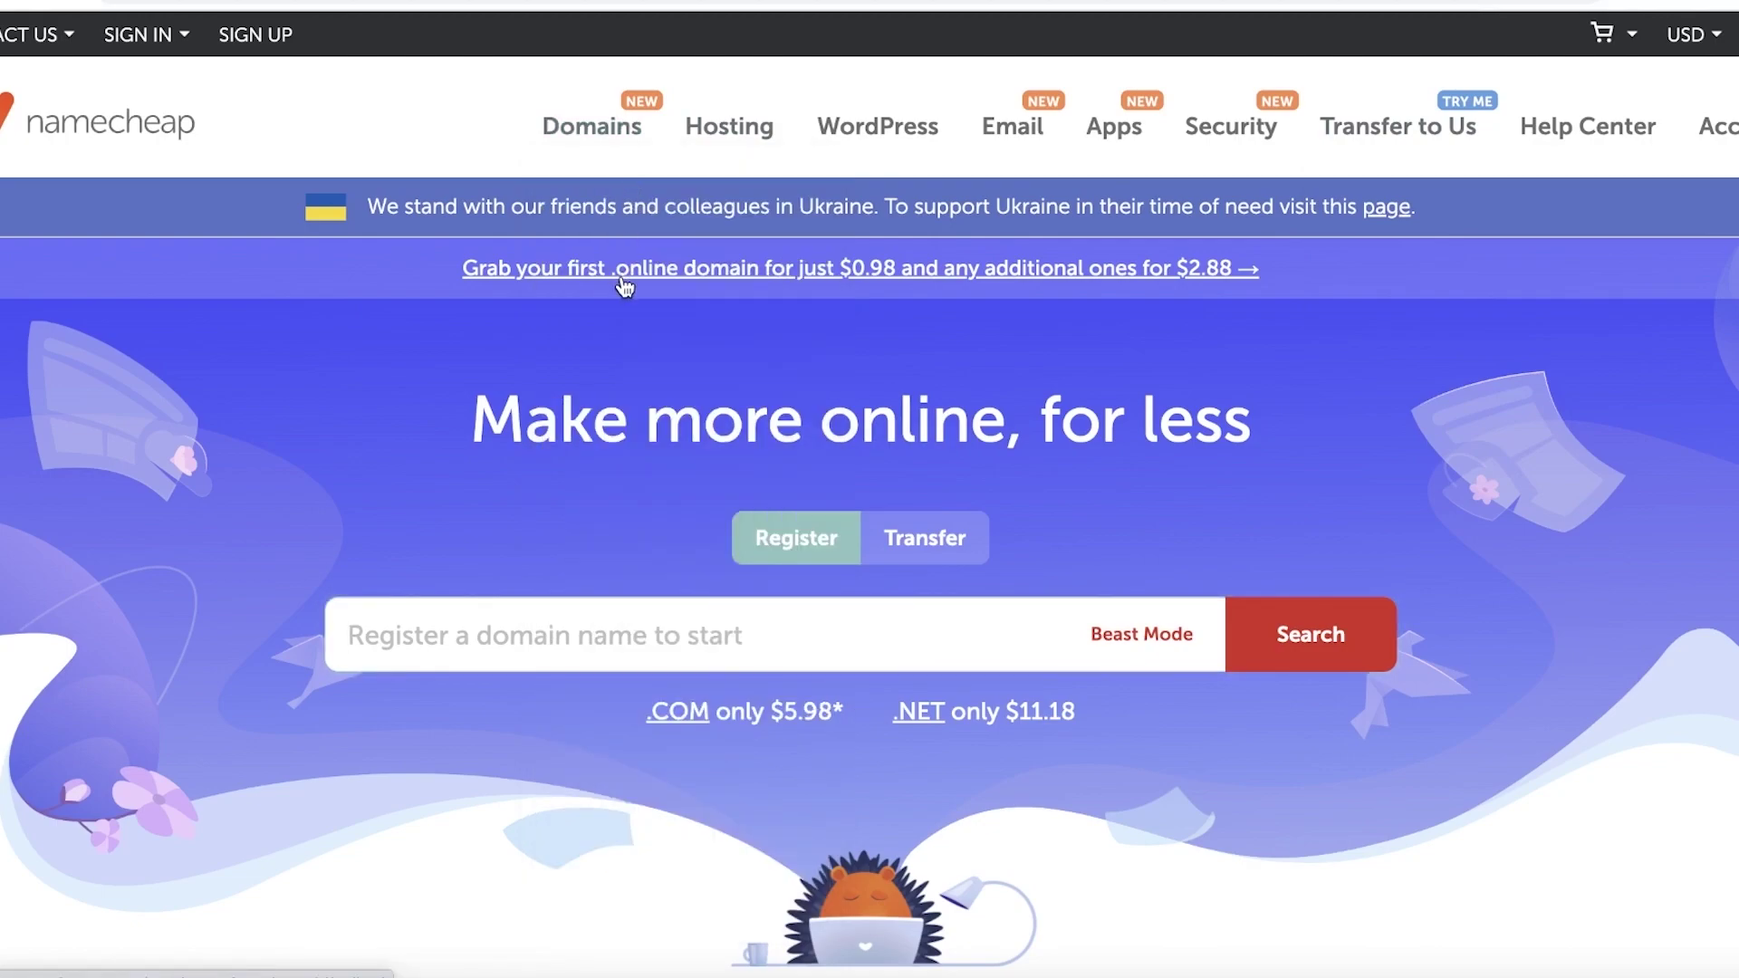
pyautogui.scroll(-3, 621, 290)
pyautogui.scroll(-6, 623, 290)
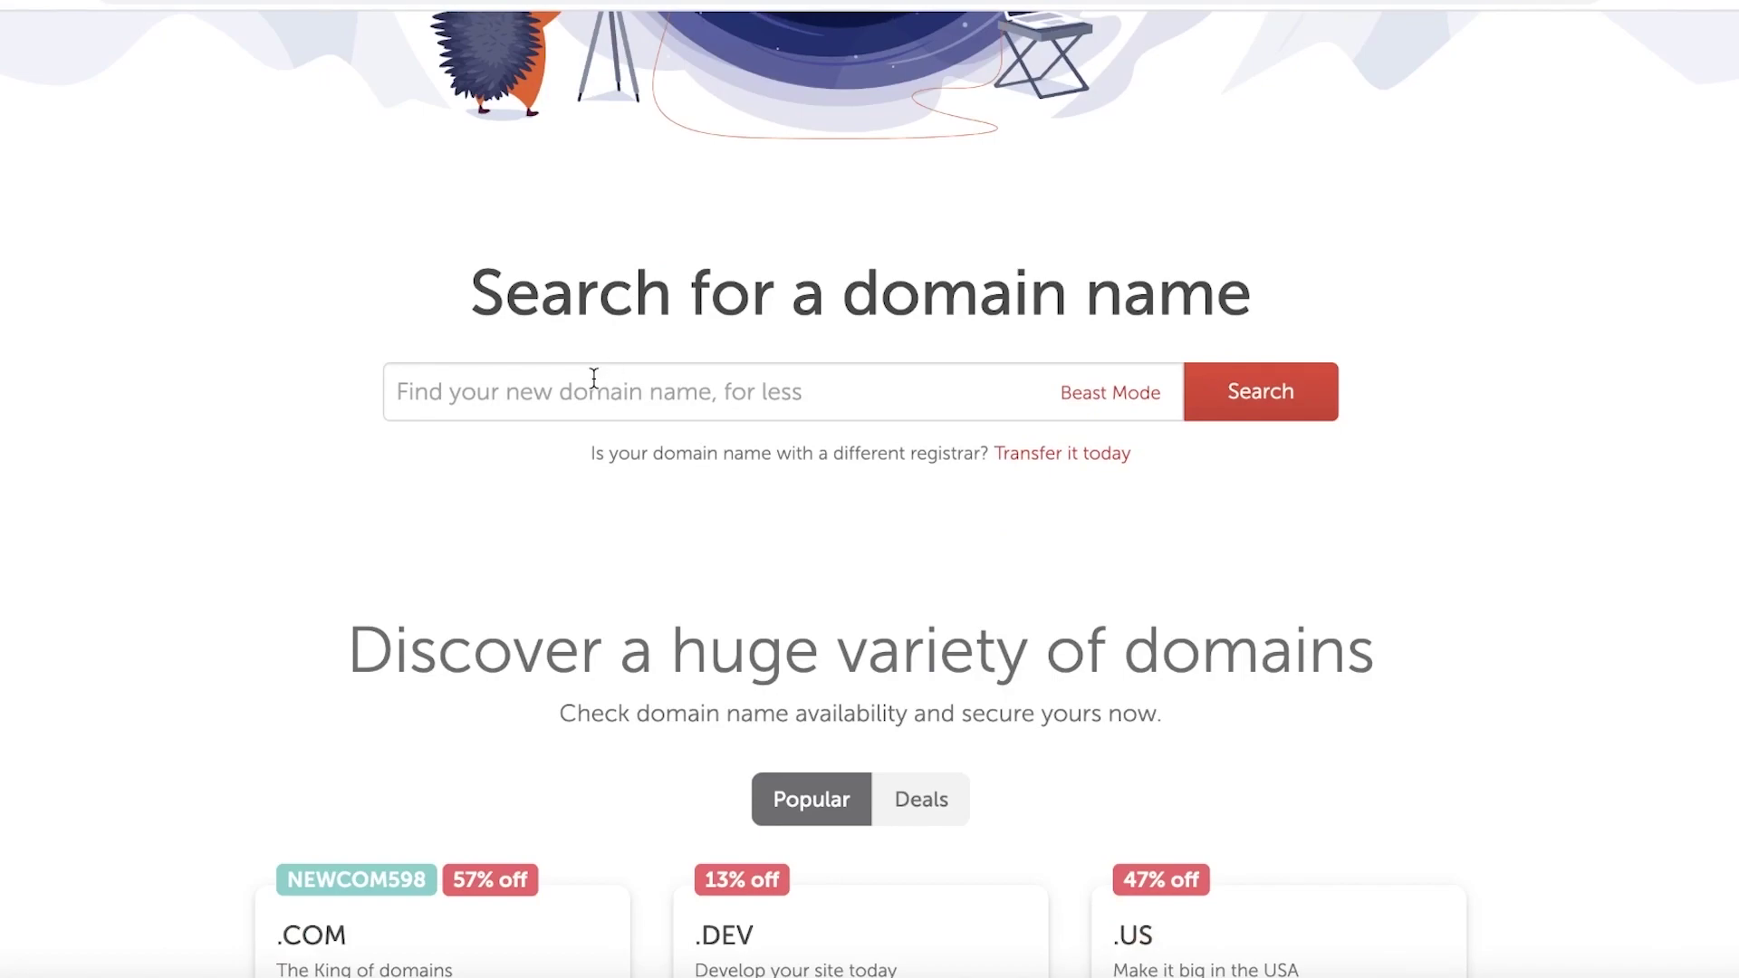
pyautogui.click(593, 380)
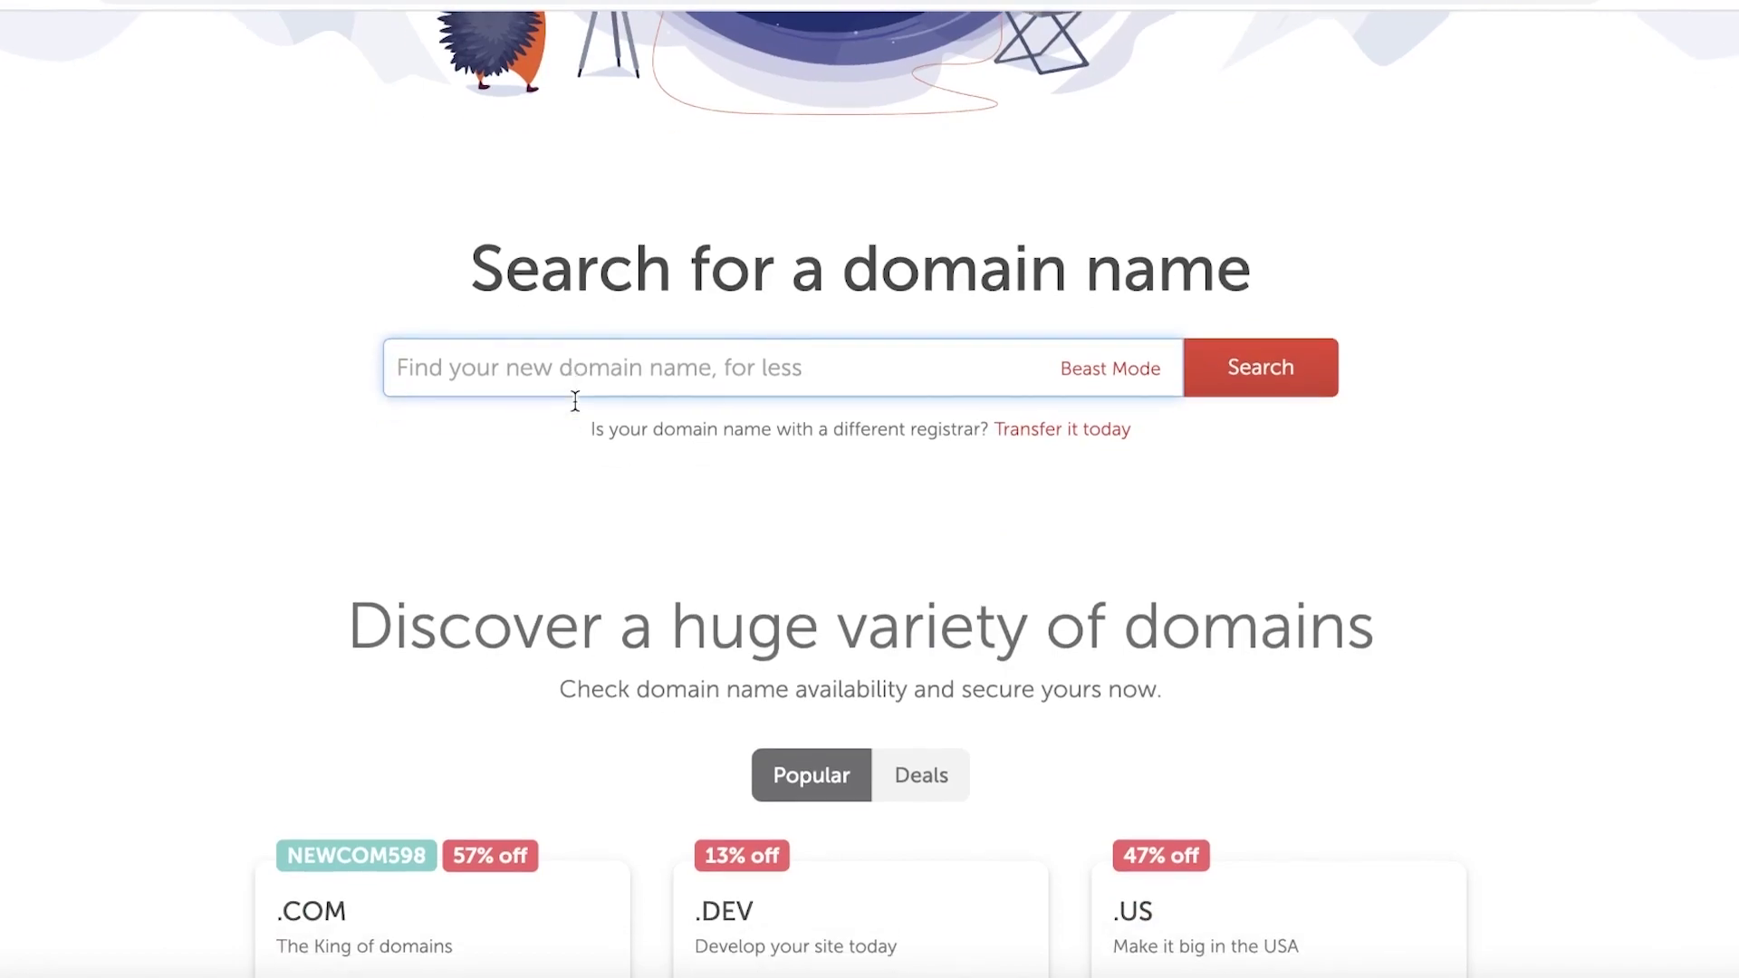
pyautogui.scroll(7, 1137, 334)
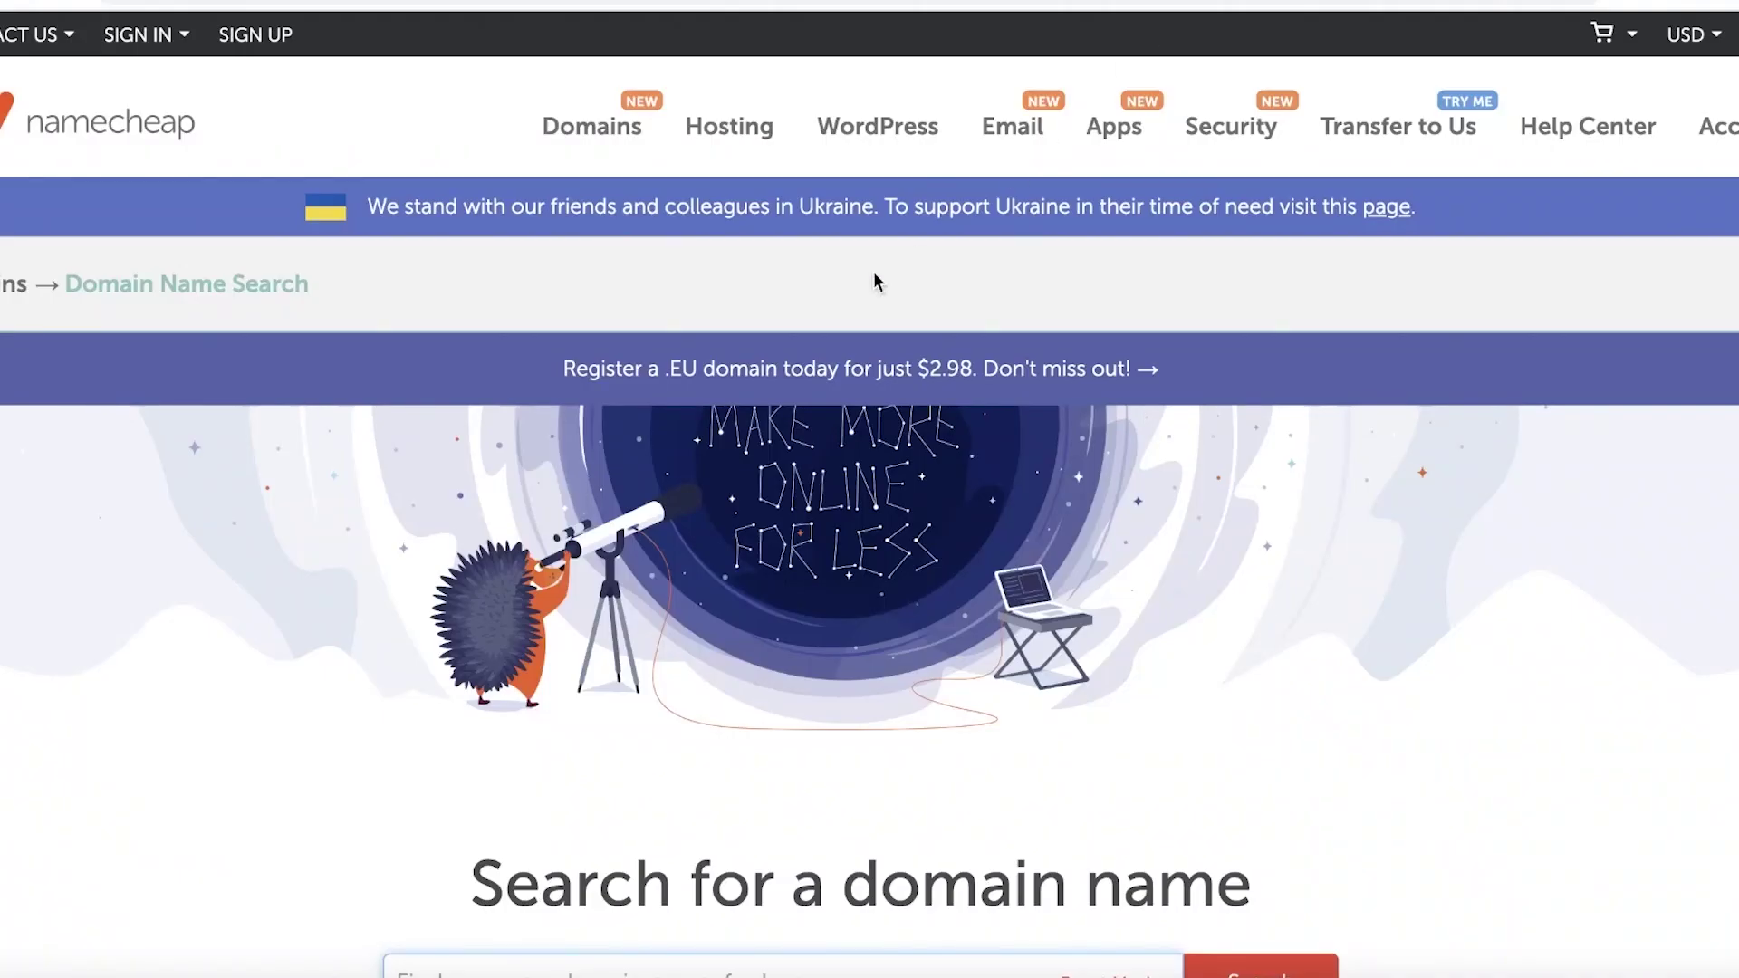
pyautogui.scroll(-6, 874, 281)
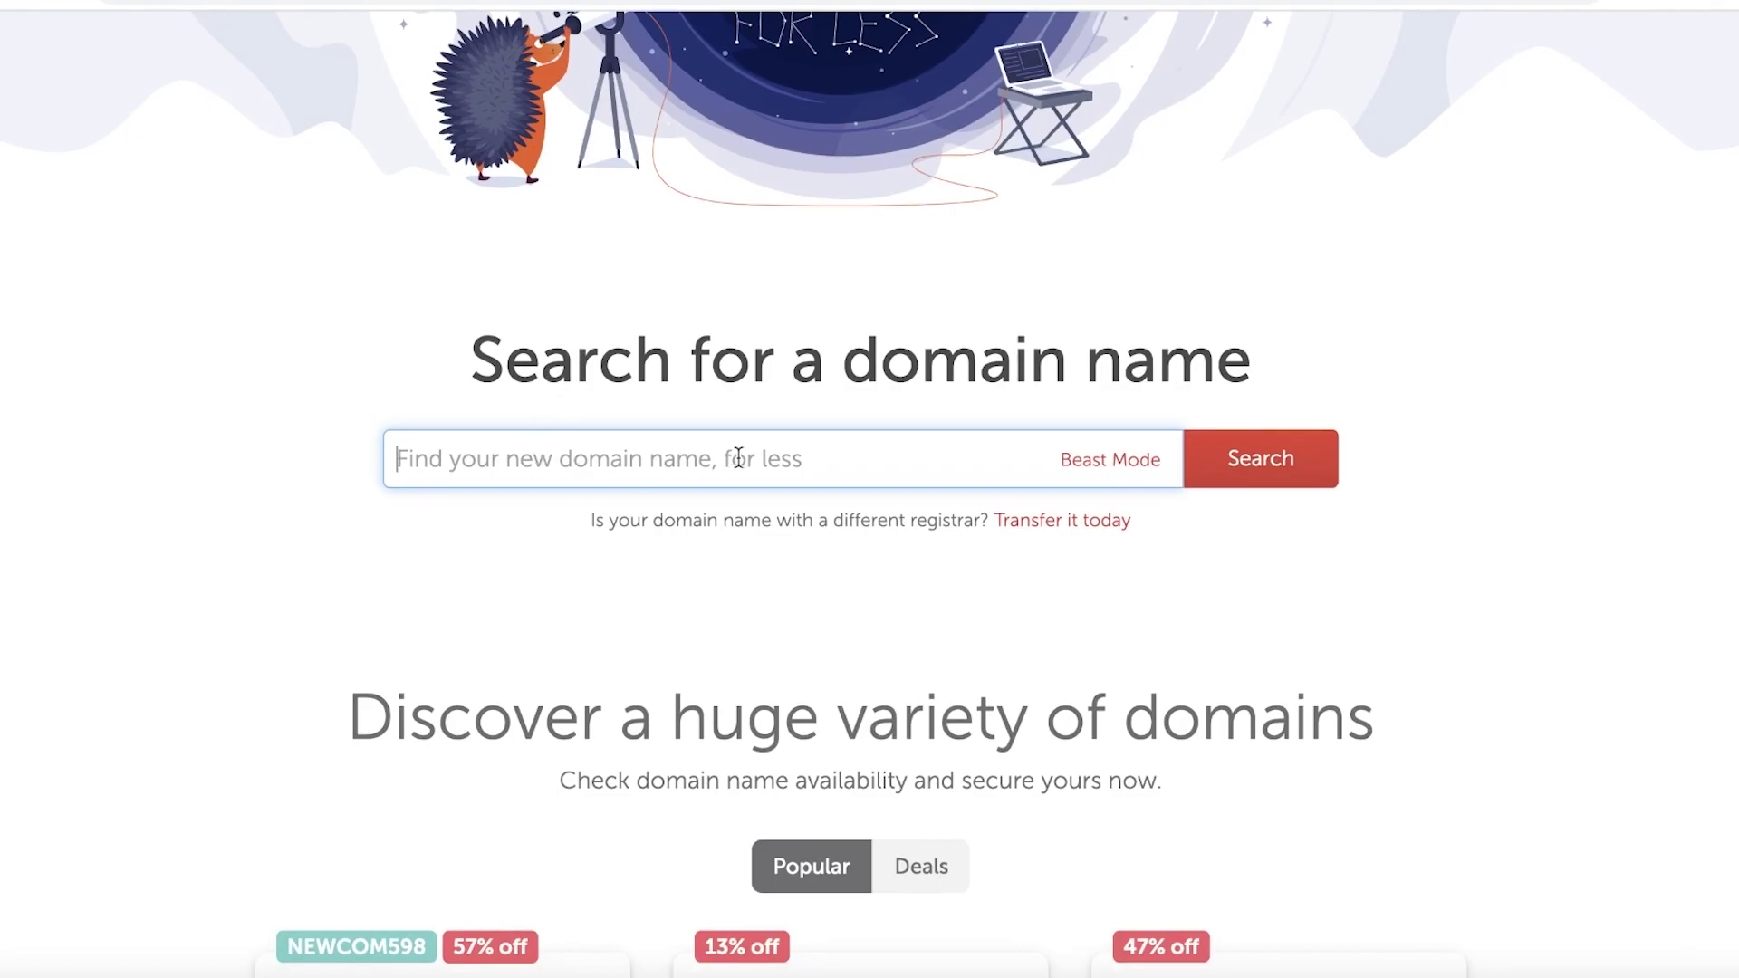
pyautogui.write('durden clothing')
pyautogui.press('Return')
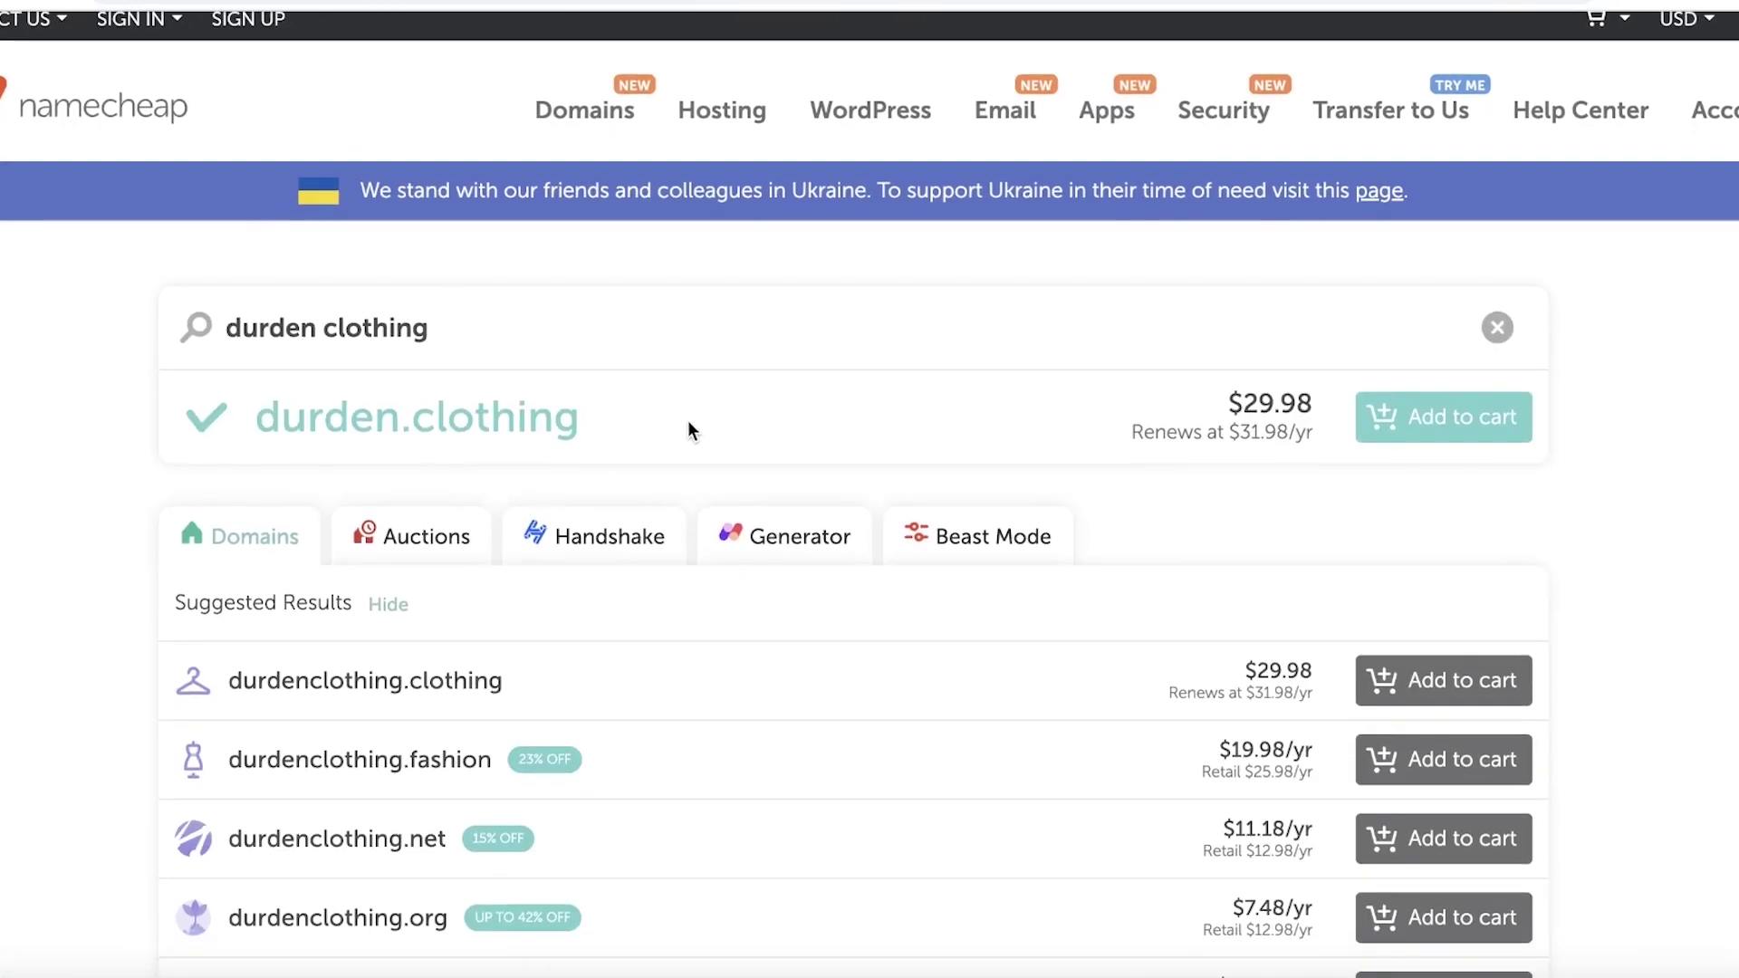
pyautogui.scroll(-1, 687, 420)
pyautogui.scroll(-4, 686, 426)
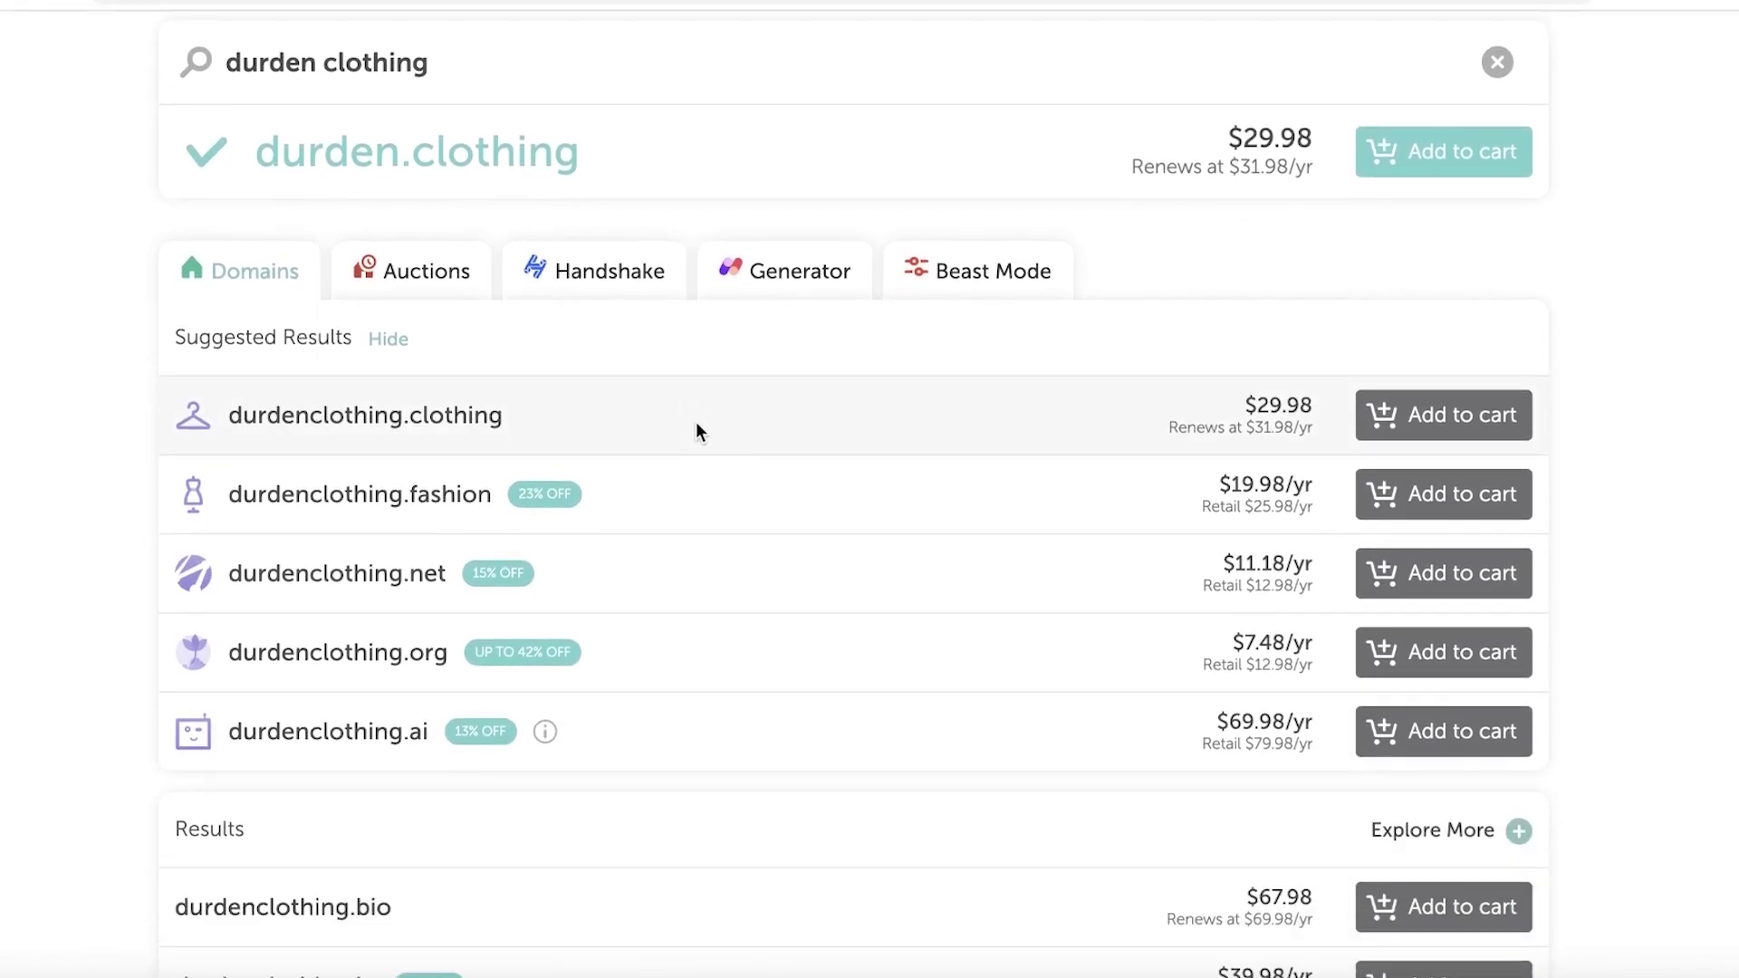
pyautogui.scroll(-4, 535, 349)
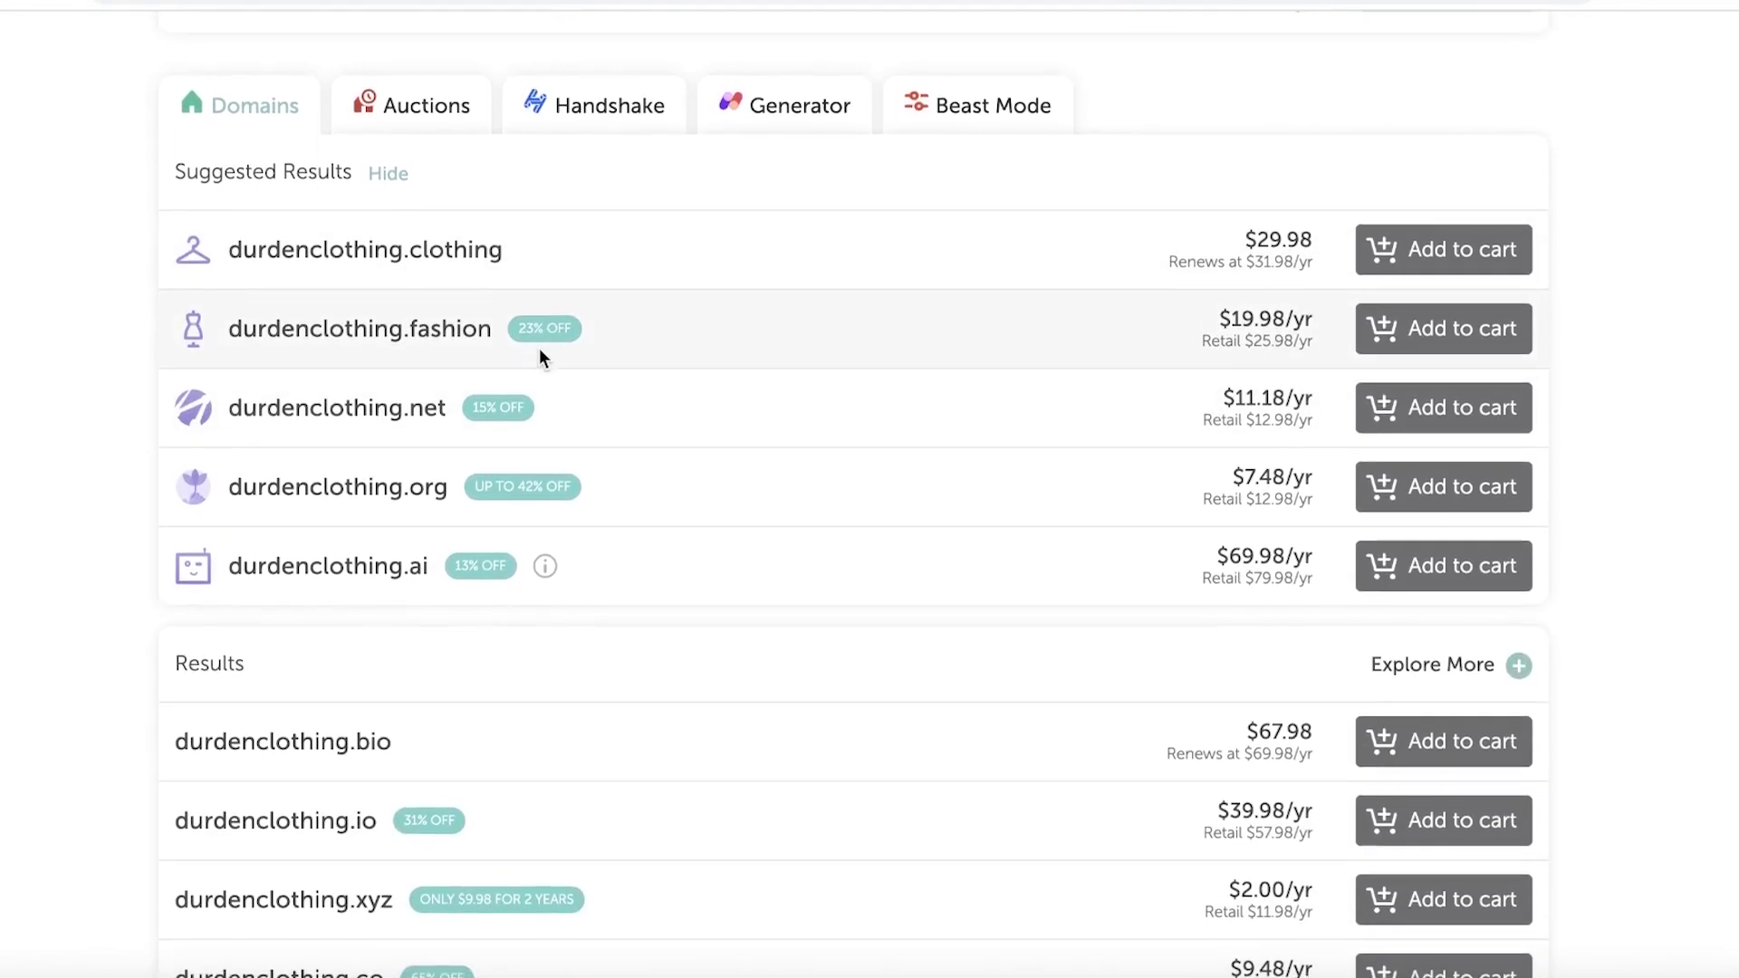
pyautogui.scroll(-9, 733, 412)
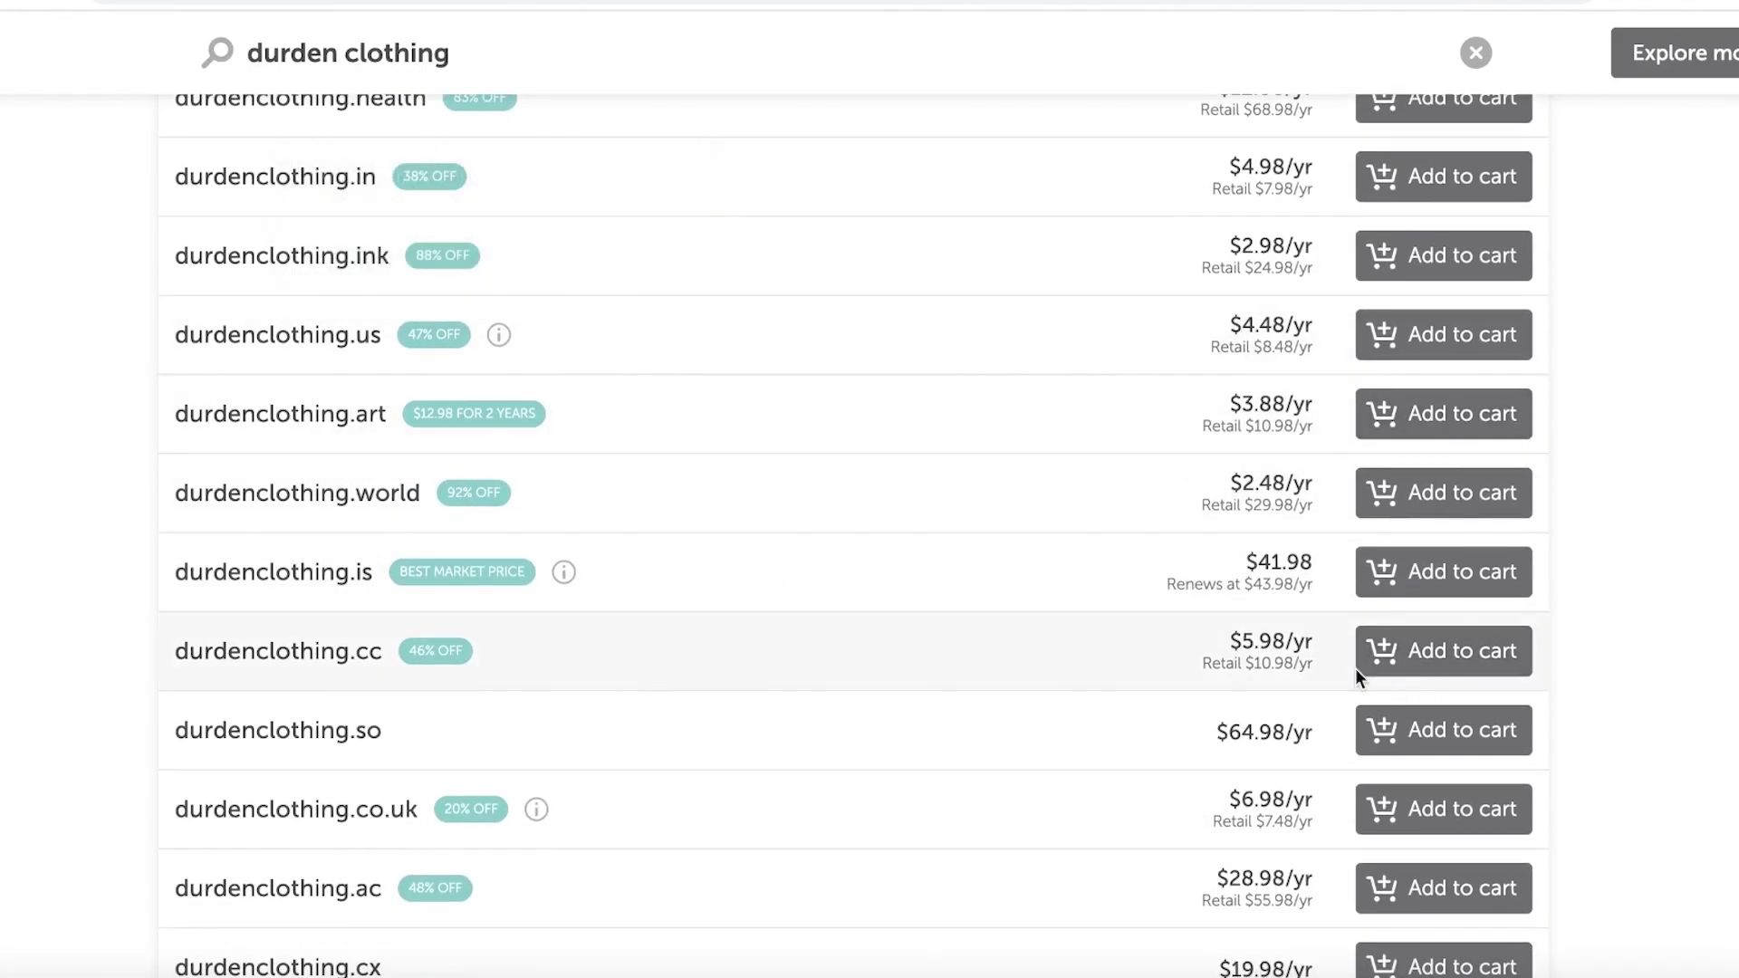
pyautogui.scroll(-3, 1280, 745)
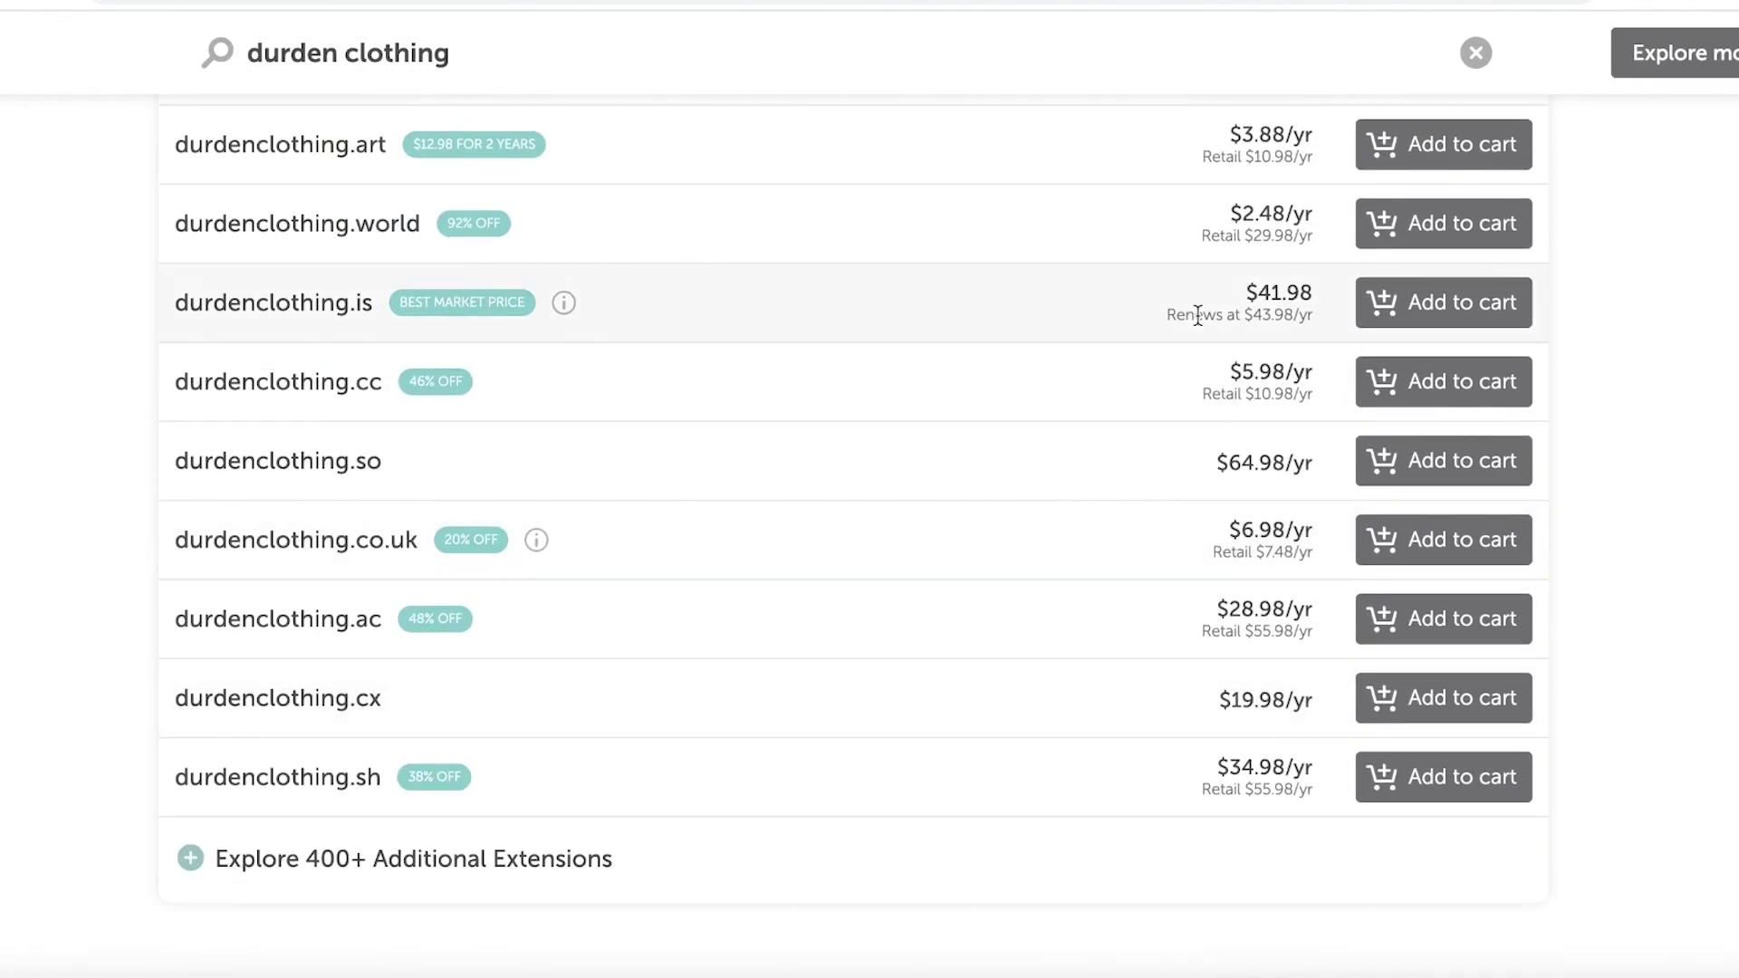
pyautogui.scroll(8, 1215, 268)
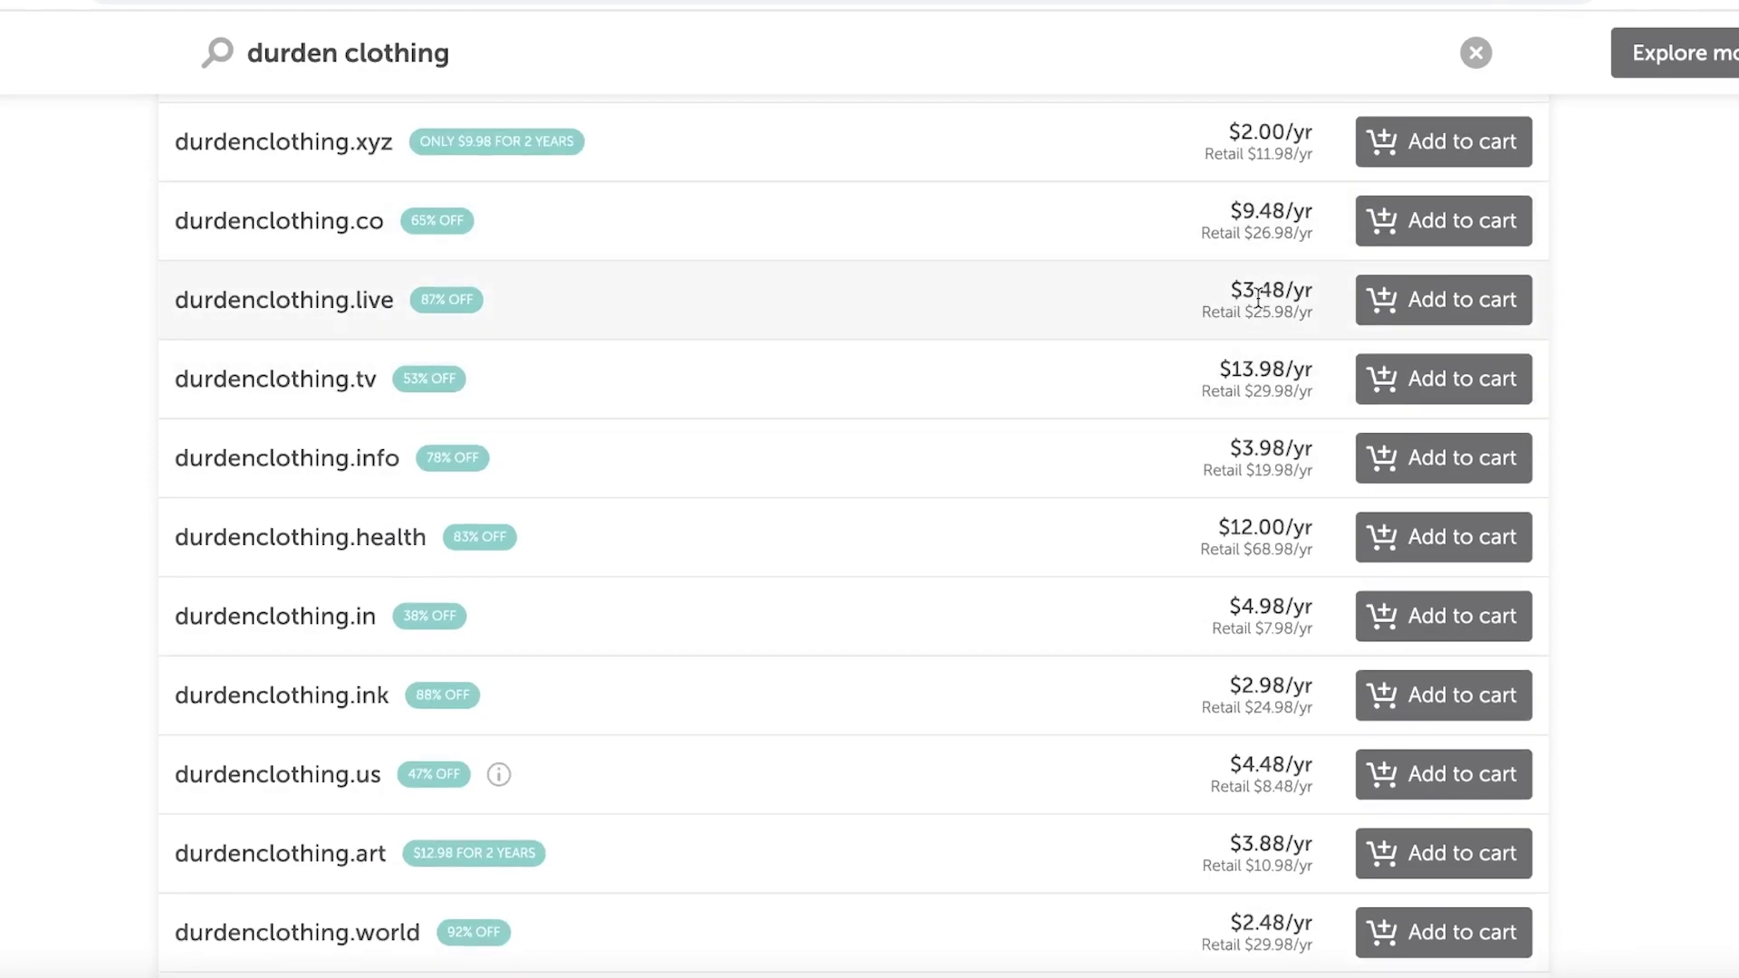
pyautogui.moveTo(1211, 292); pyautogui.dragTo(1305, 286)
pyautogui.click(833, 307)
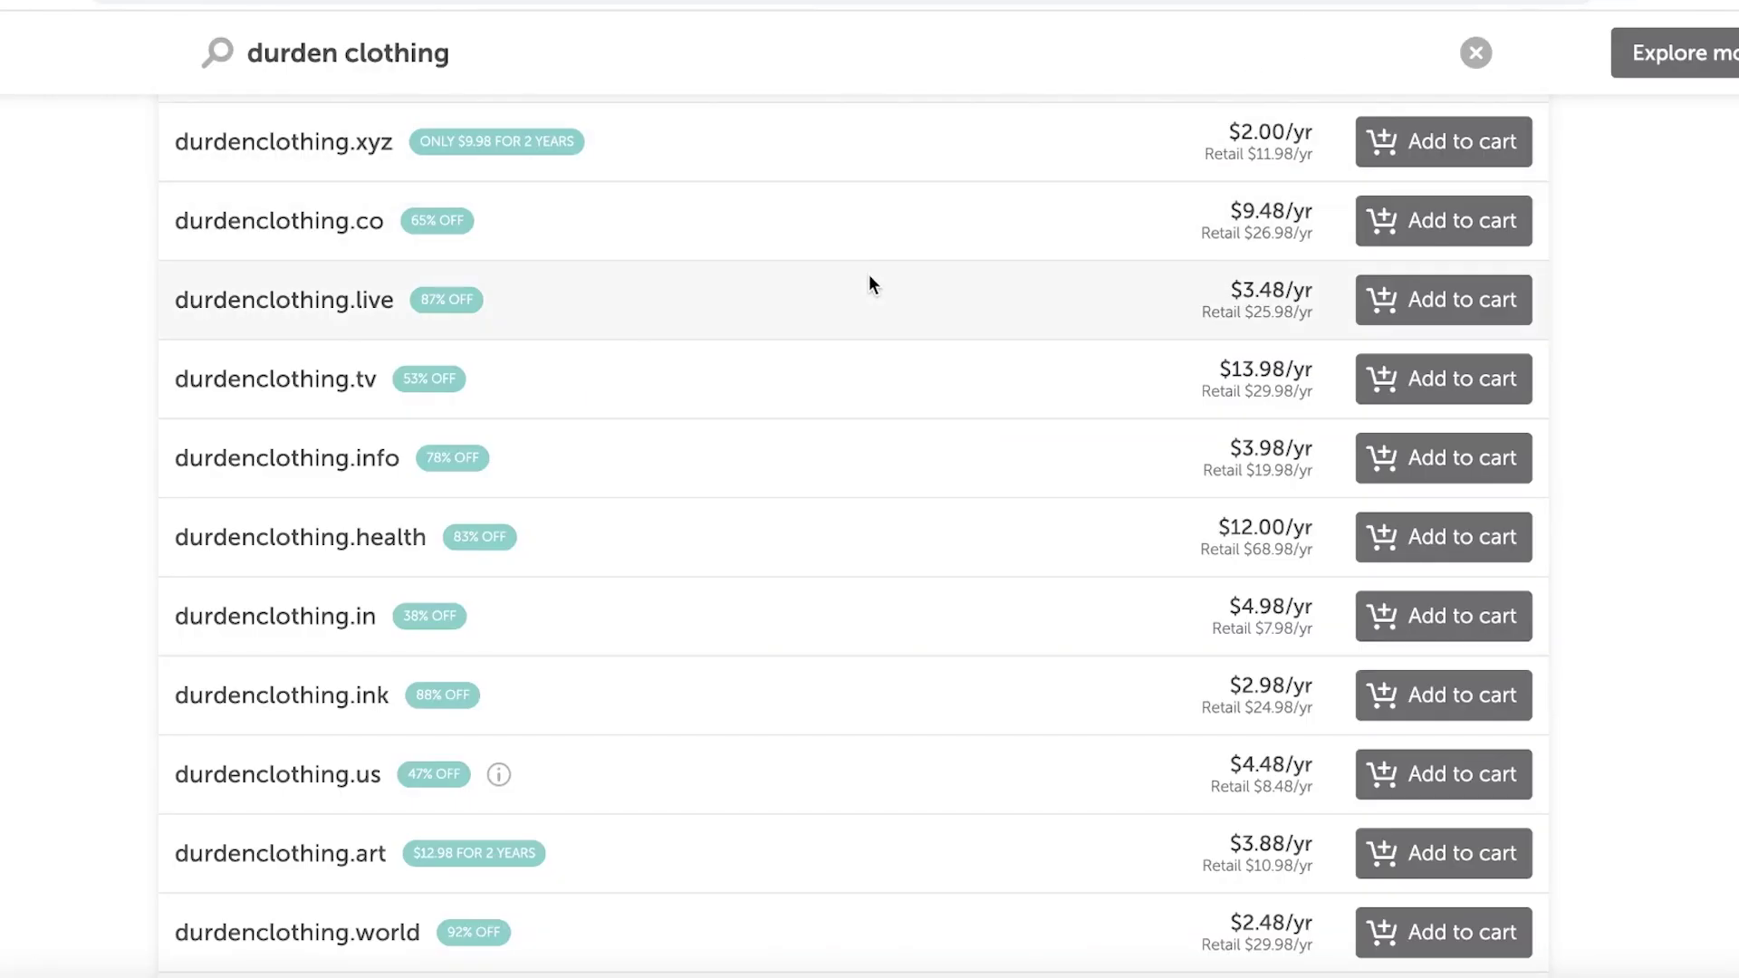
pyautogui.scroll(3, 867, 280)
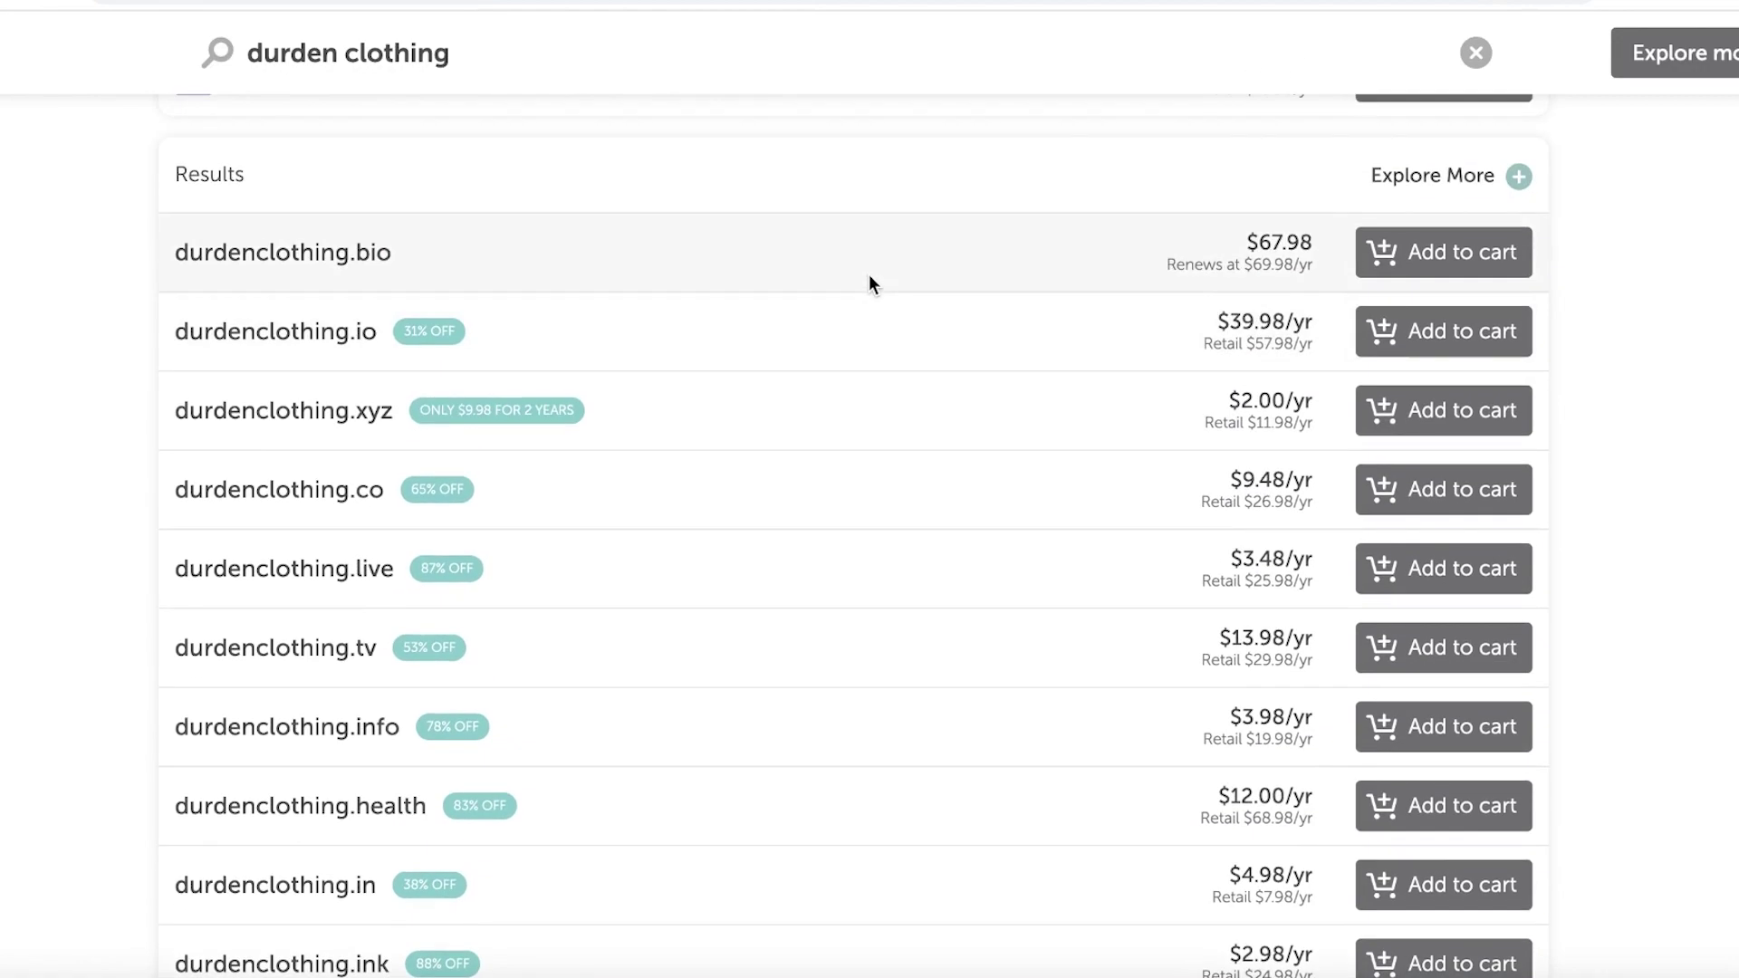
pyautogui.scroll(-3, 869, 276)
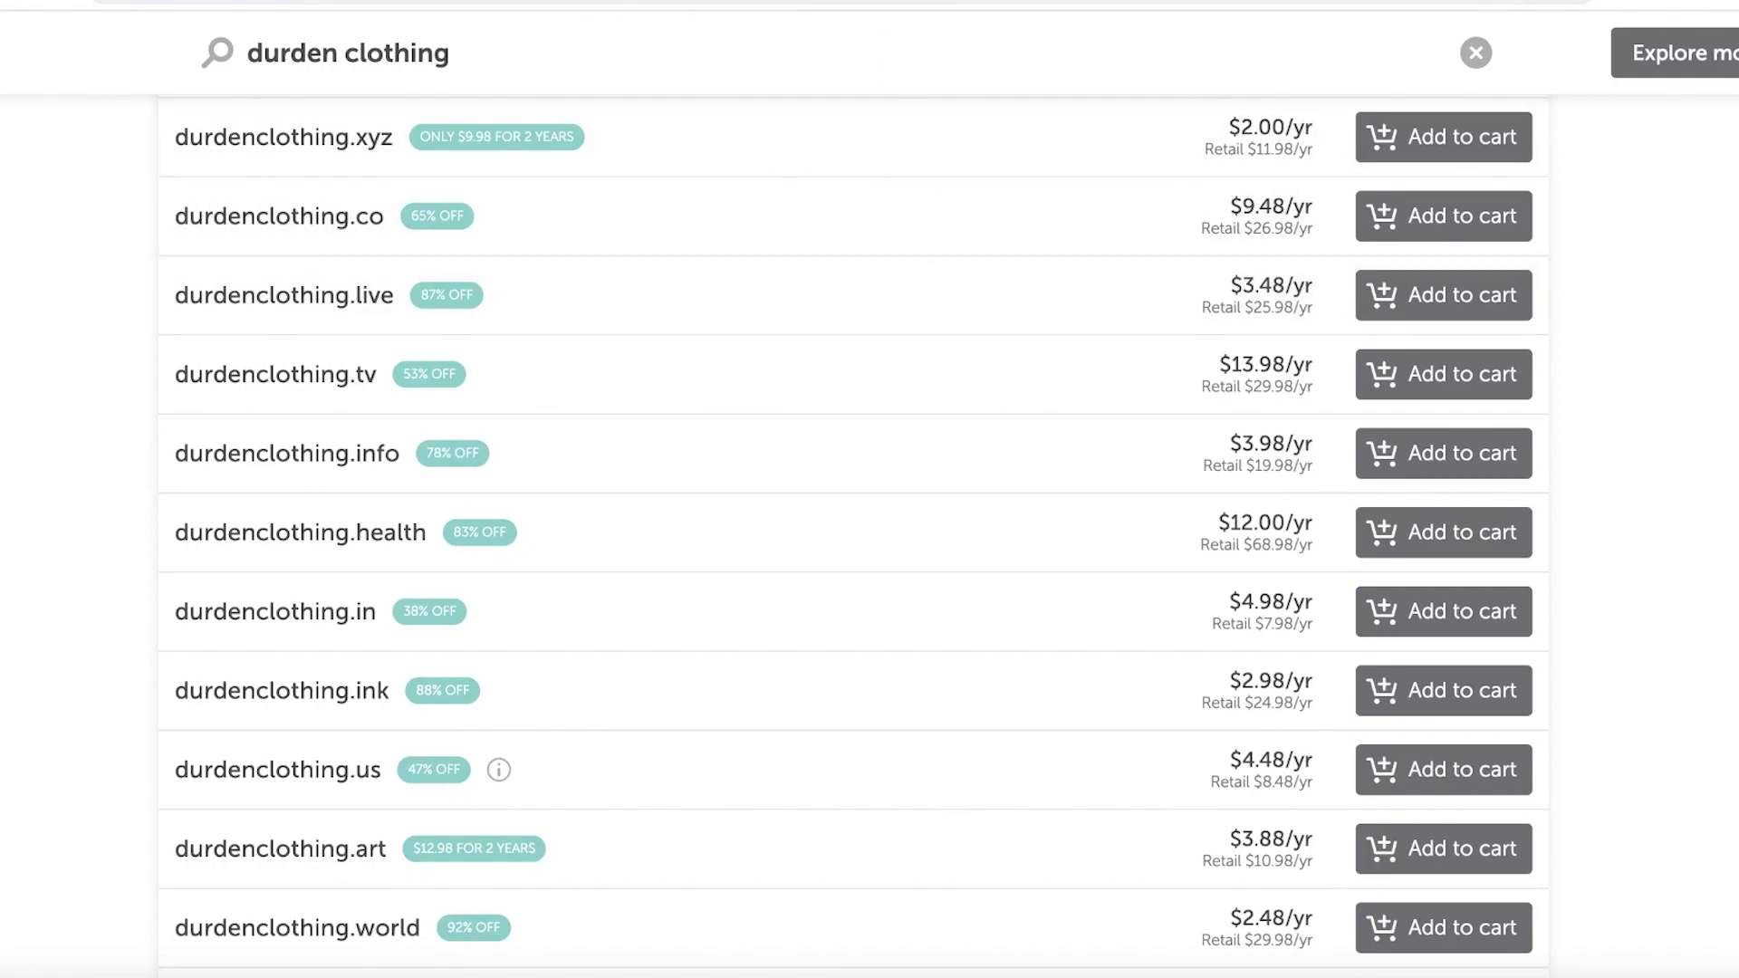
# - Go from the Buy new domain page back to the Domains list showing durden-clothing.myshopify.com
pyautogui.click(779, 1)
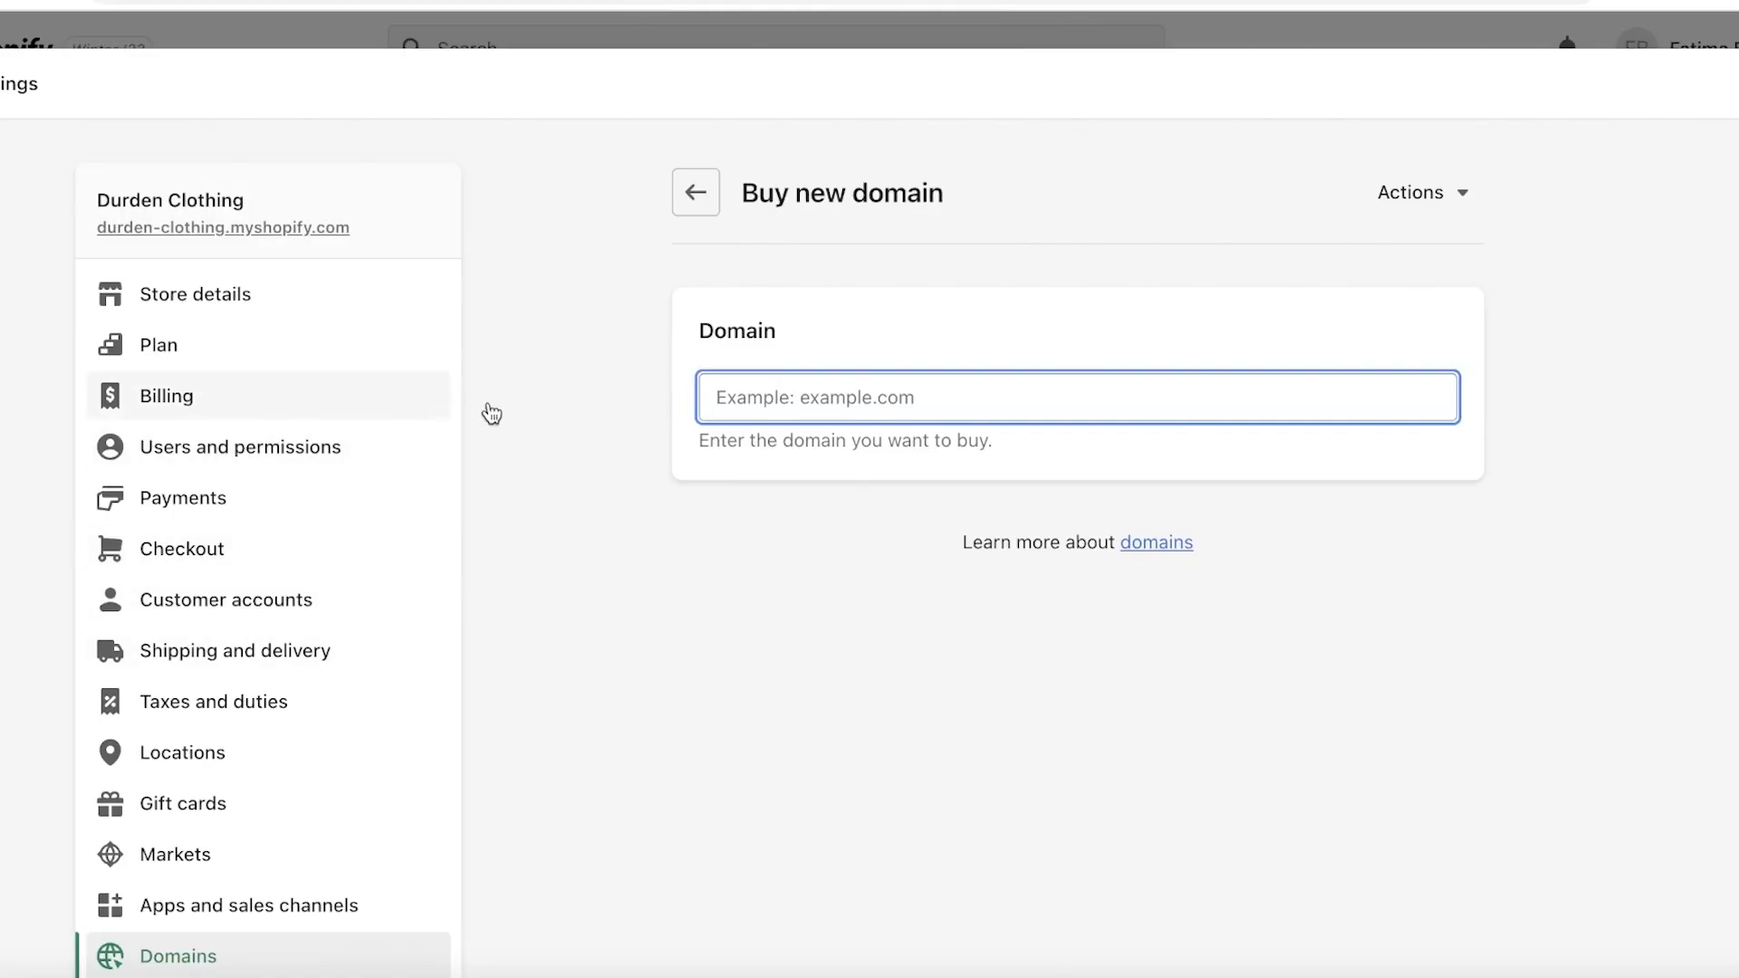
pyautogui.scroll(-3, 505, 476)
pyautogui.scroll(3, 493, 485)
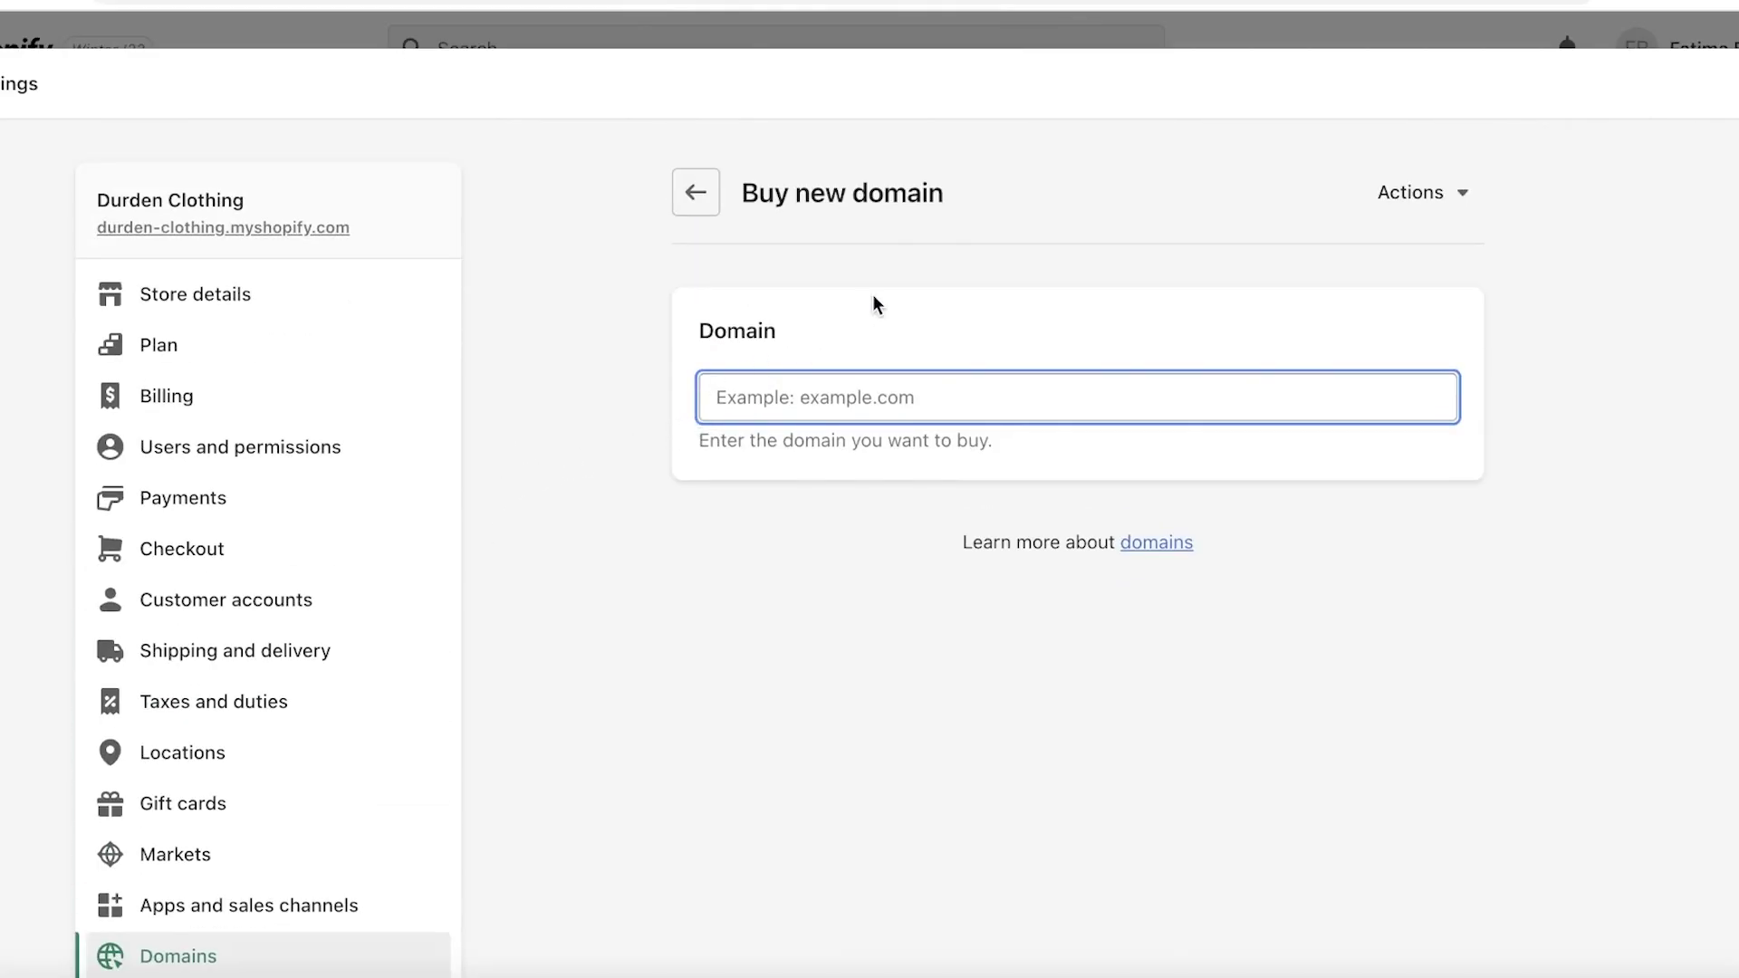
pyautogui.scroll(-2, 788, 311)
pyautogui.scroll(2, 705, 331)
pyautogui.click(705, 331)
pyautogui.click(695, 196)
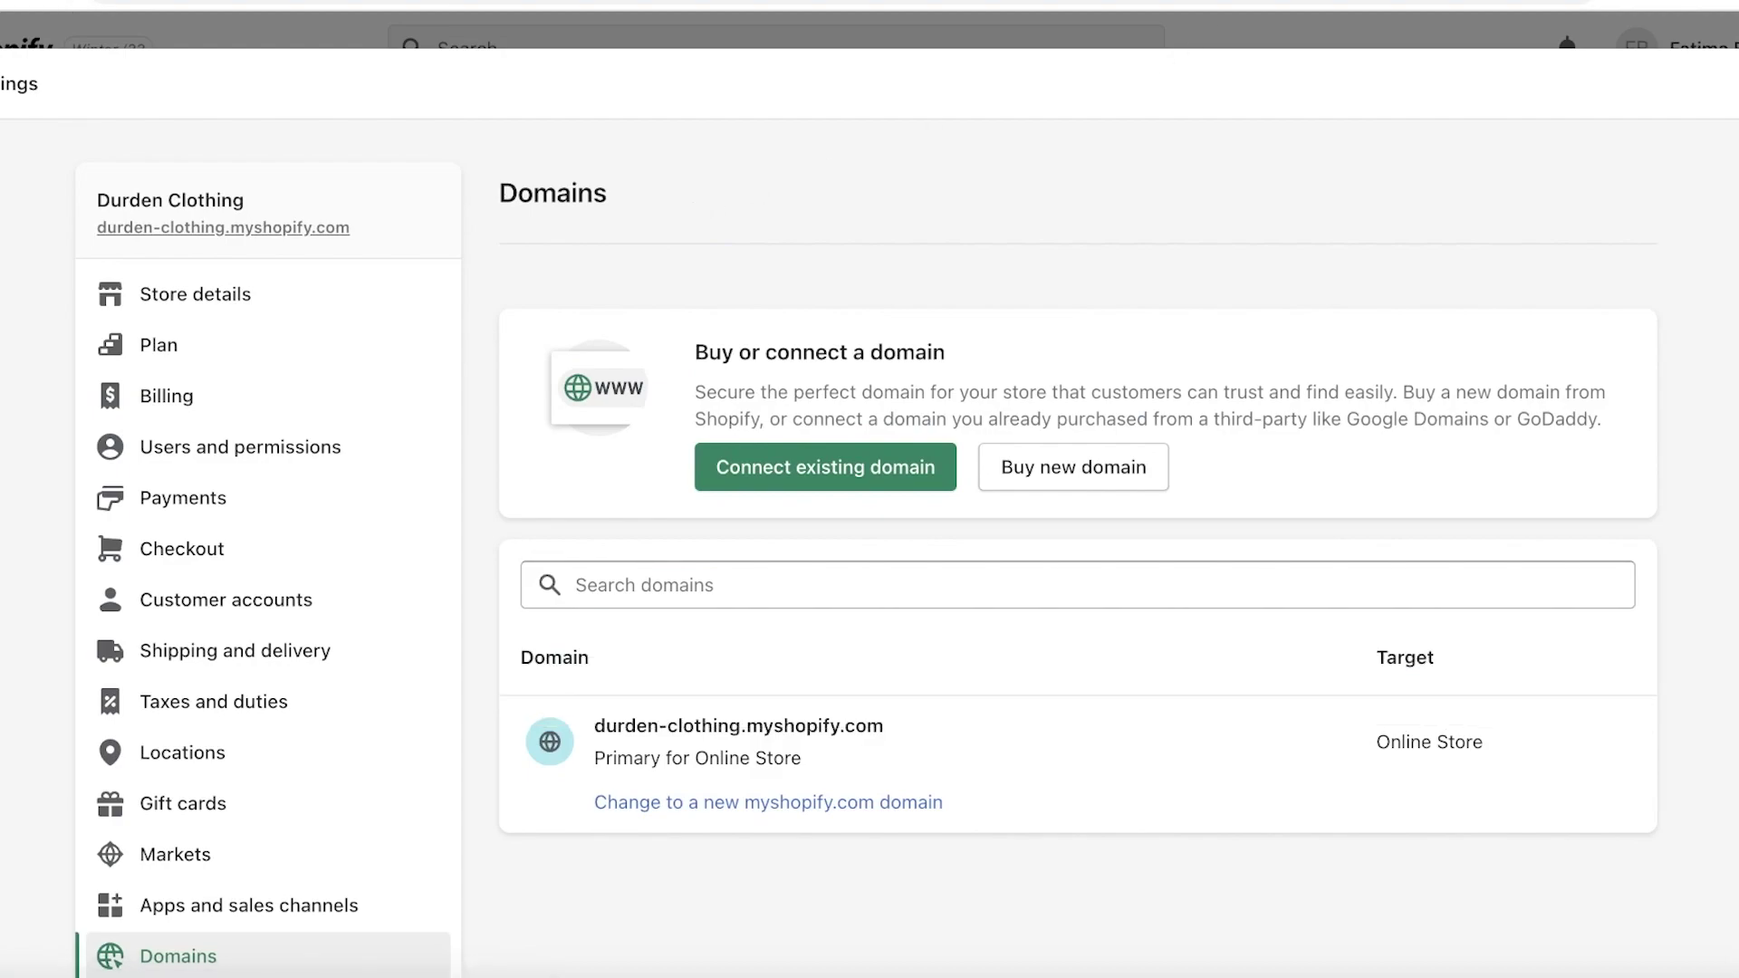
# - In the Namecheap results, add durdenclothing.co.uk to the cart at $6.98/yr
pyautogui.click(1467, 4)
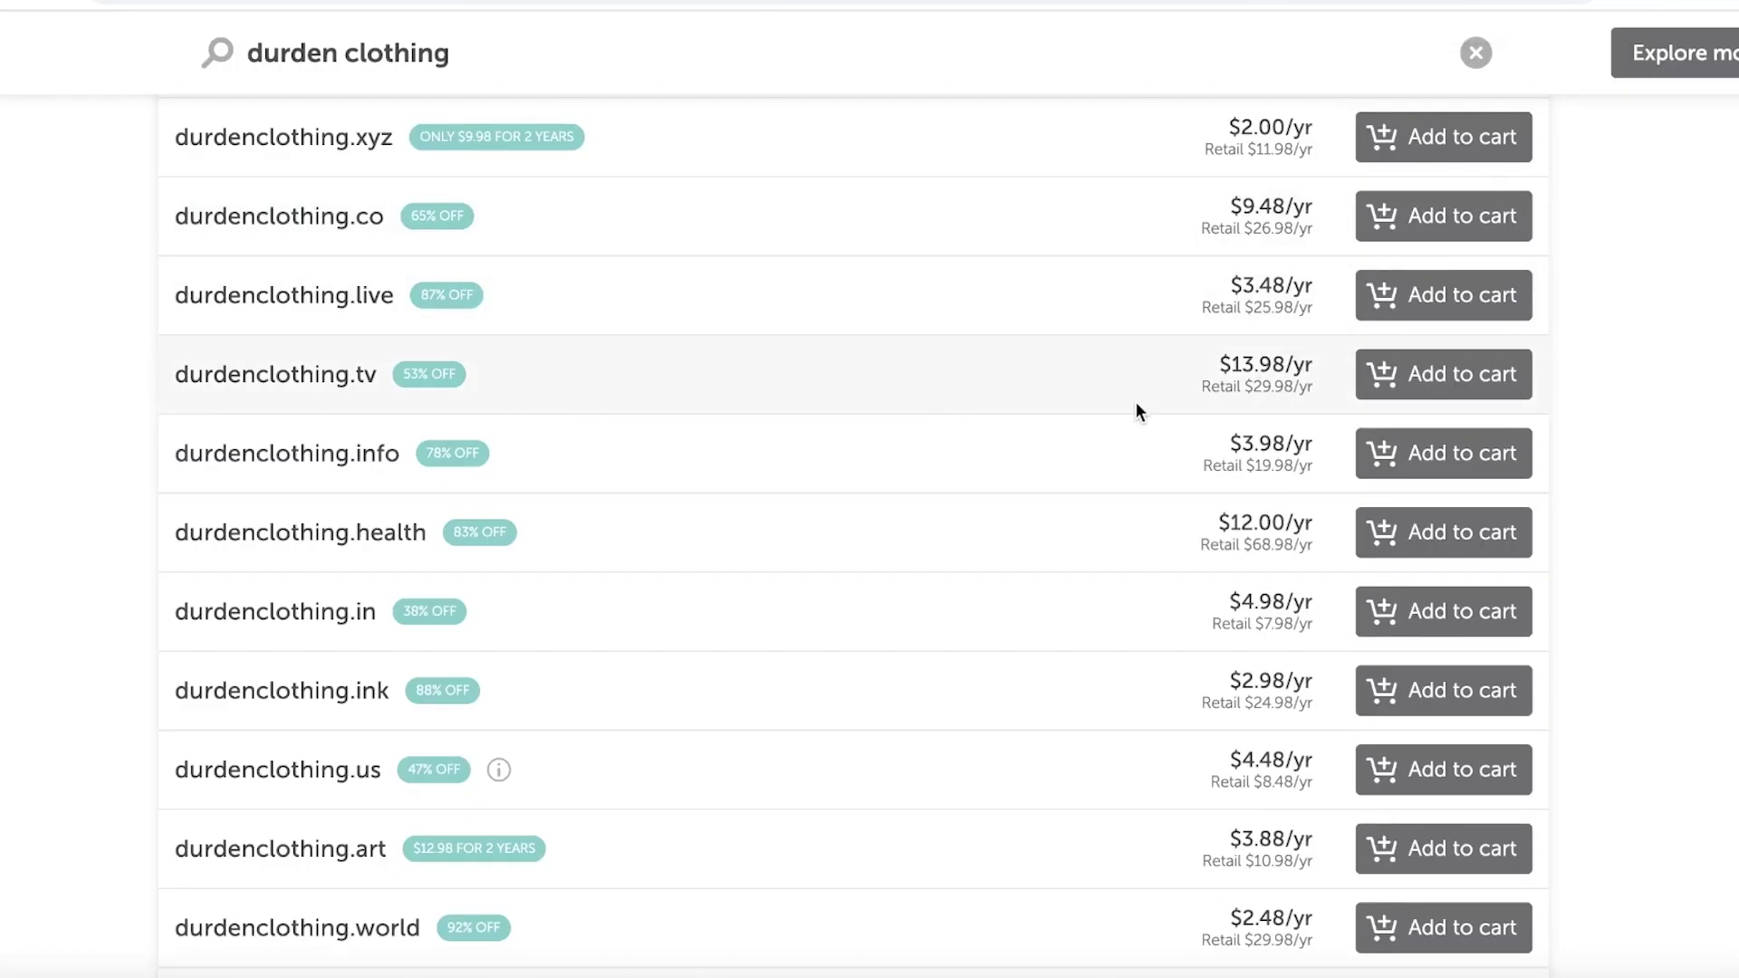
pyautogui.scroll(2, 735, 377)
pyautogui.scroll(6, 735, 377)
pyautogui.scroll(-8, 621, 378)
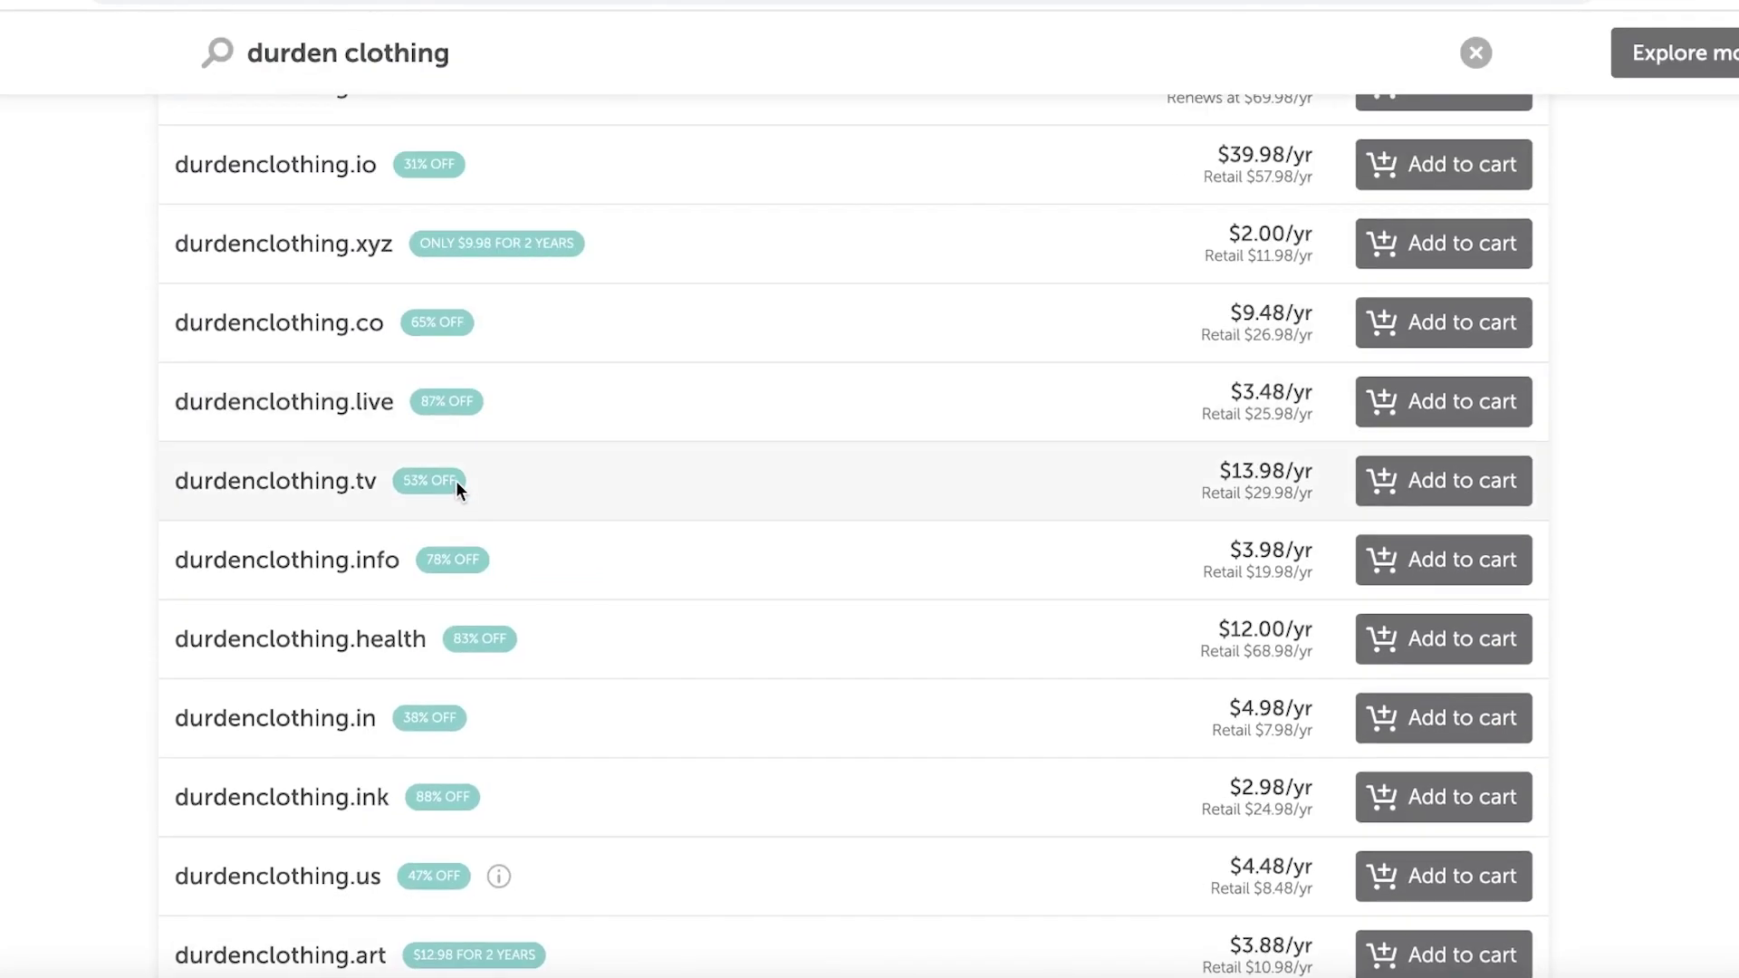
pyautogui.scroll(2, 454, 480)
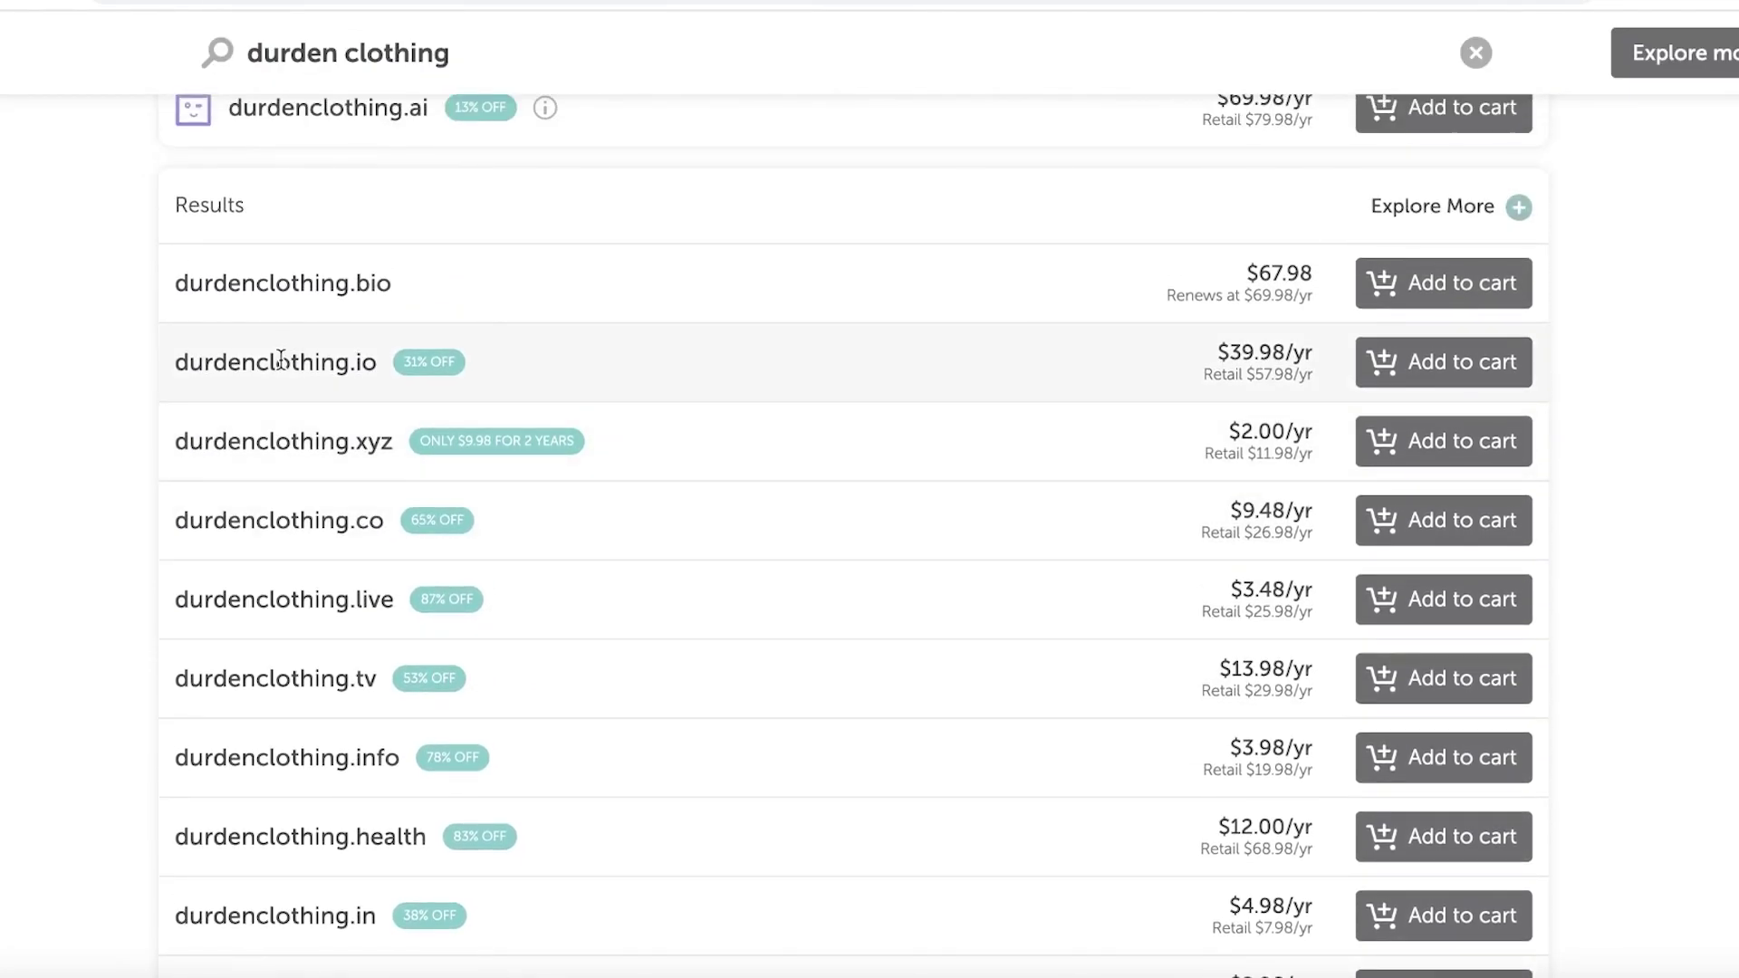
pyautogui.scroll(-2, 297, 453)
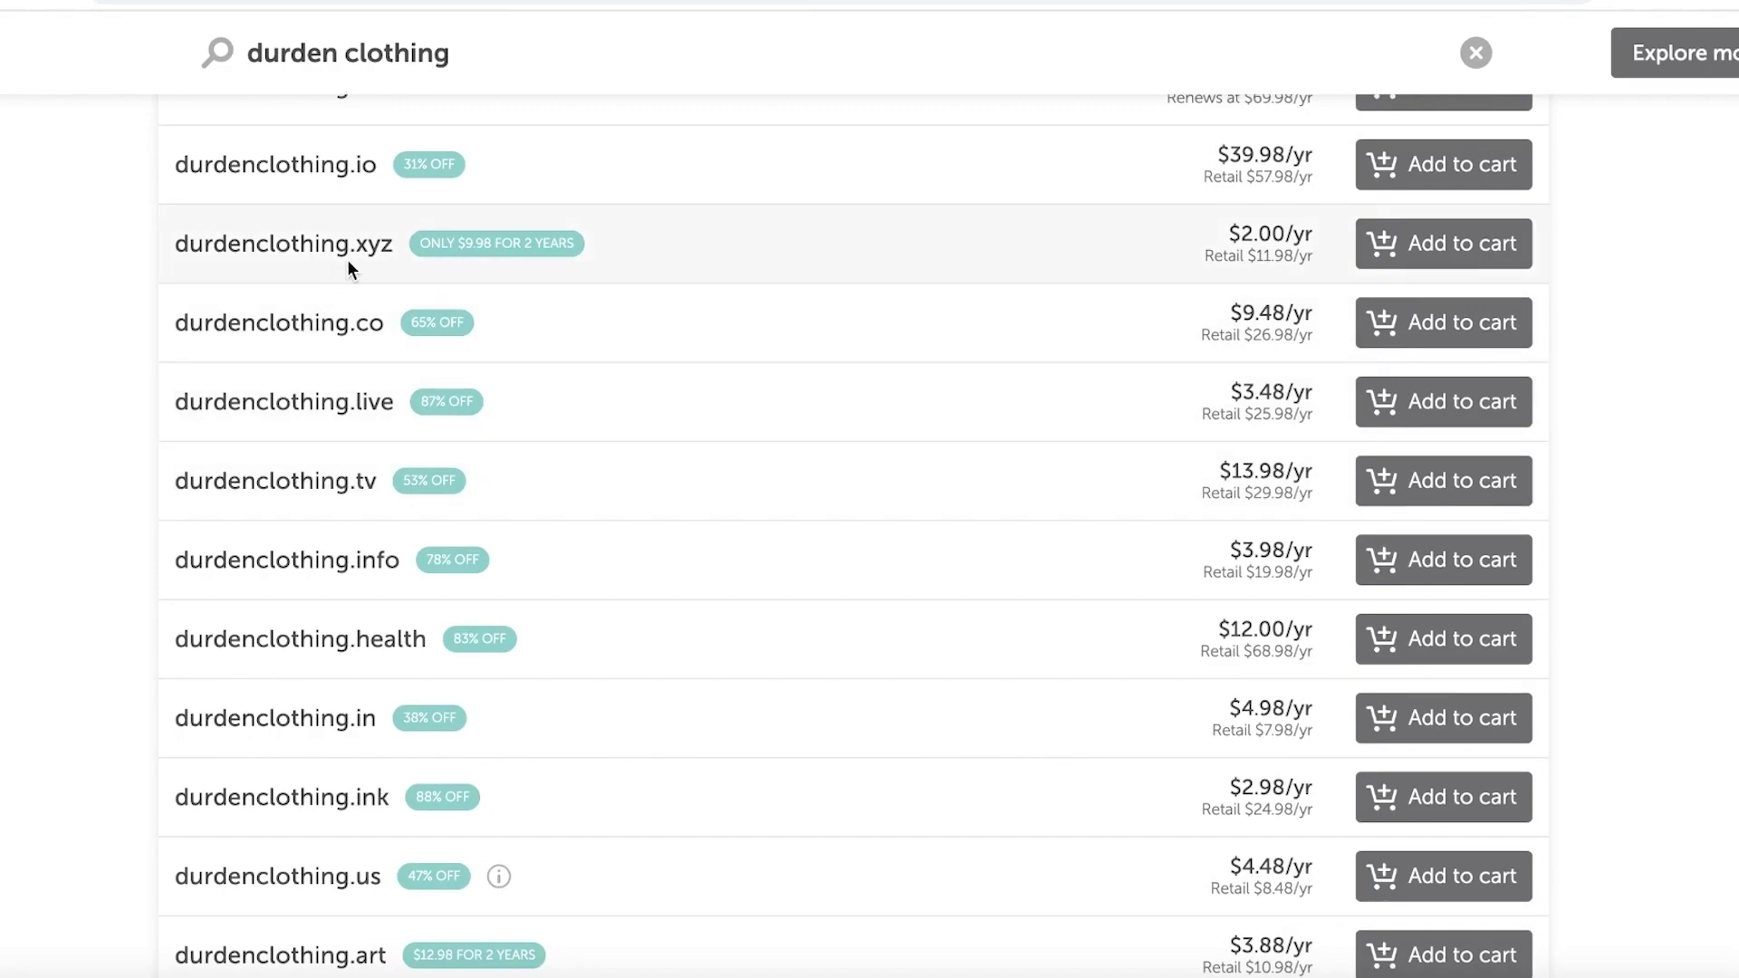
pyautogui.scroll(-1, 922, 391)
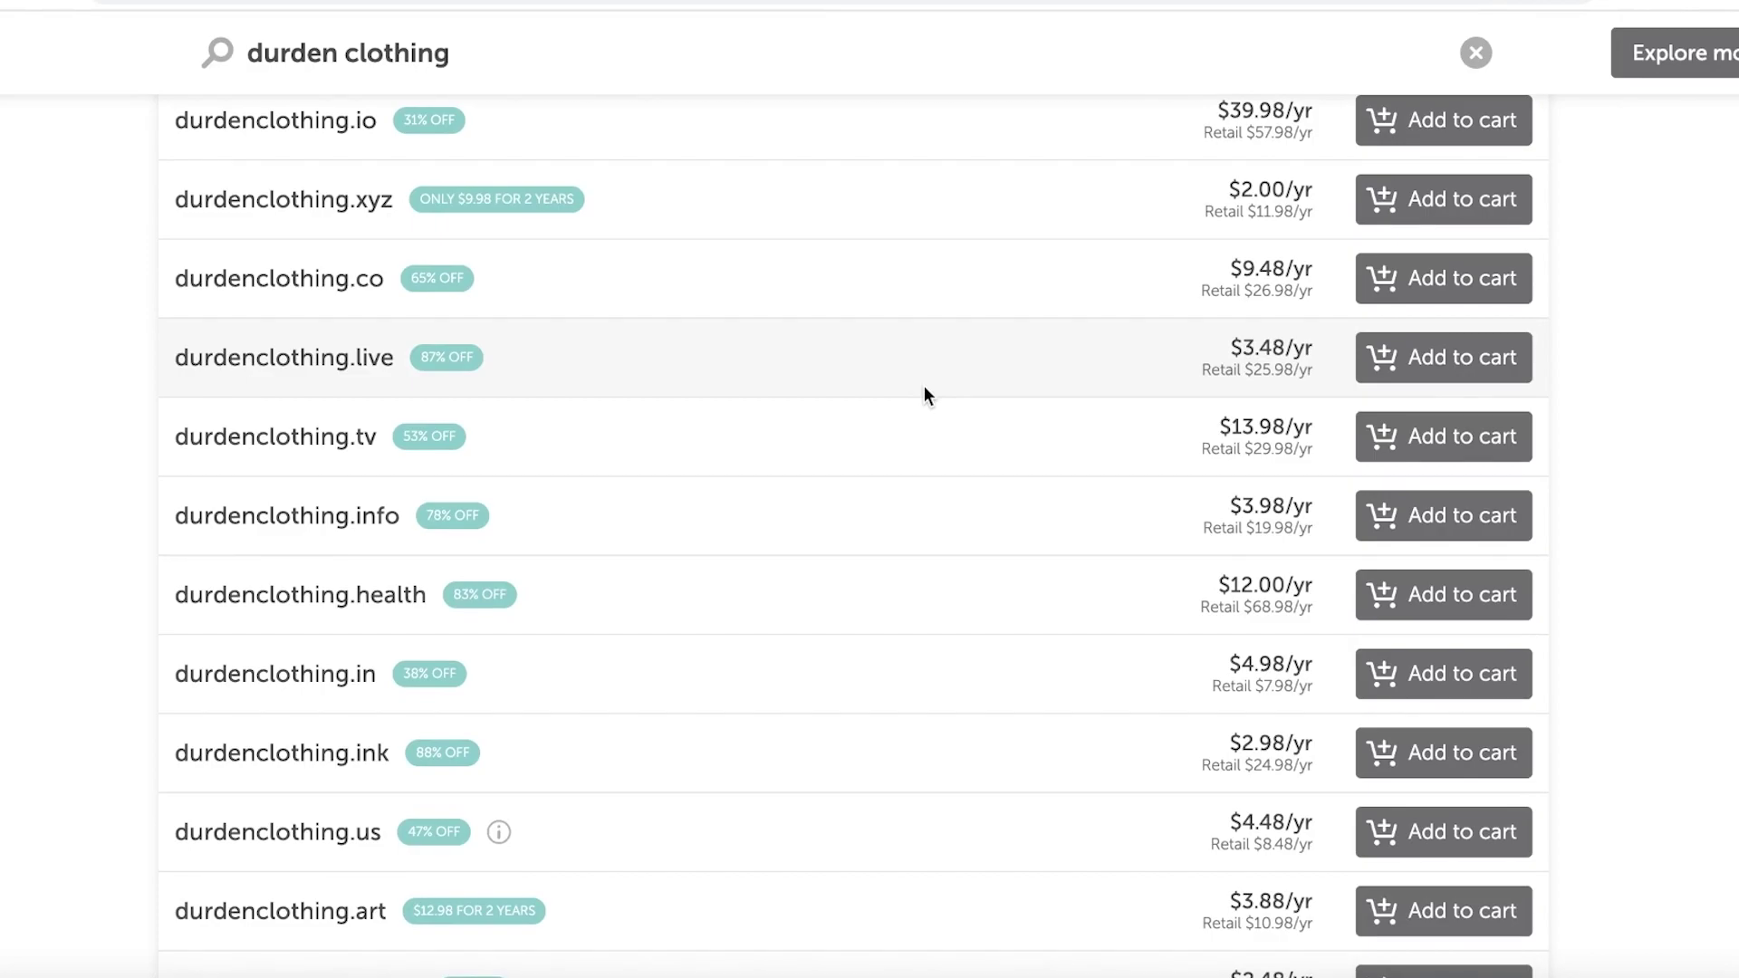
pyautogui.scroll(2, 924, 388)
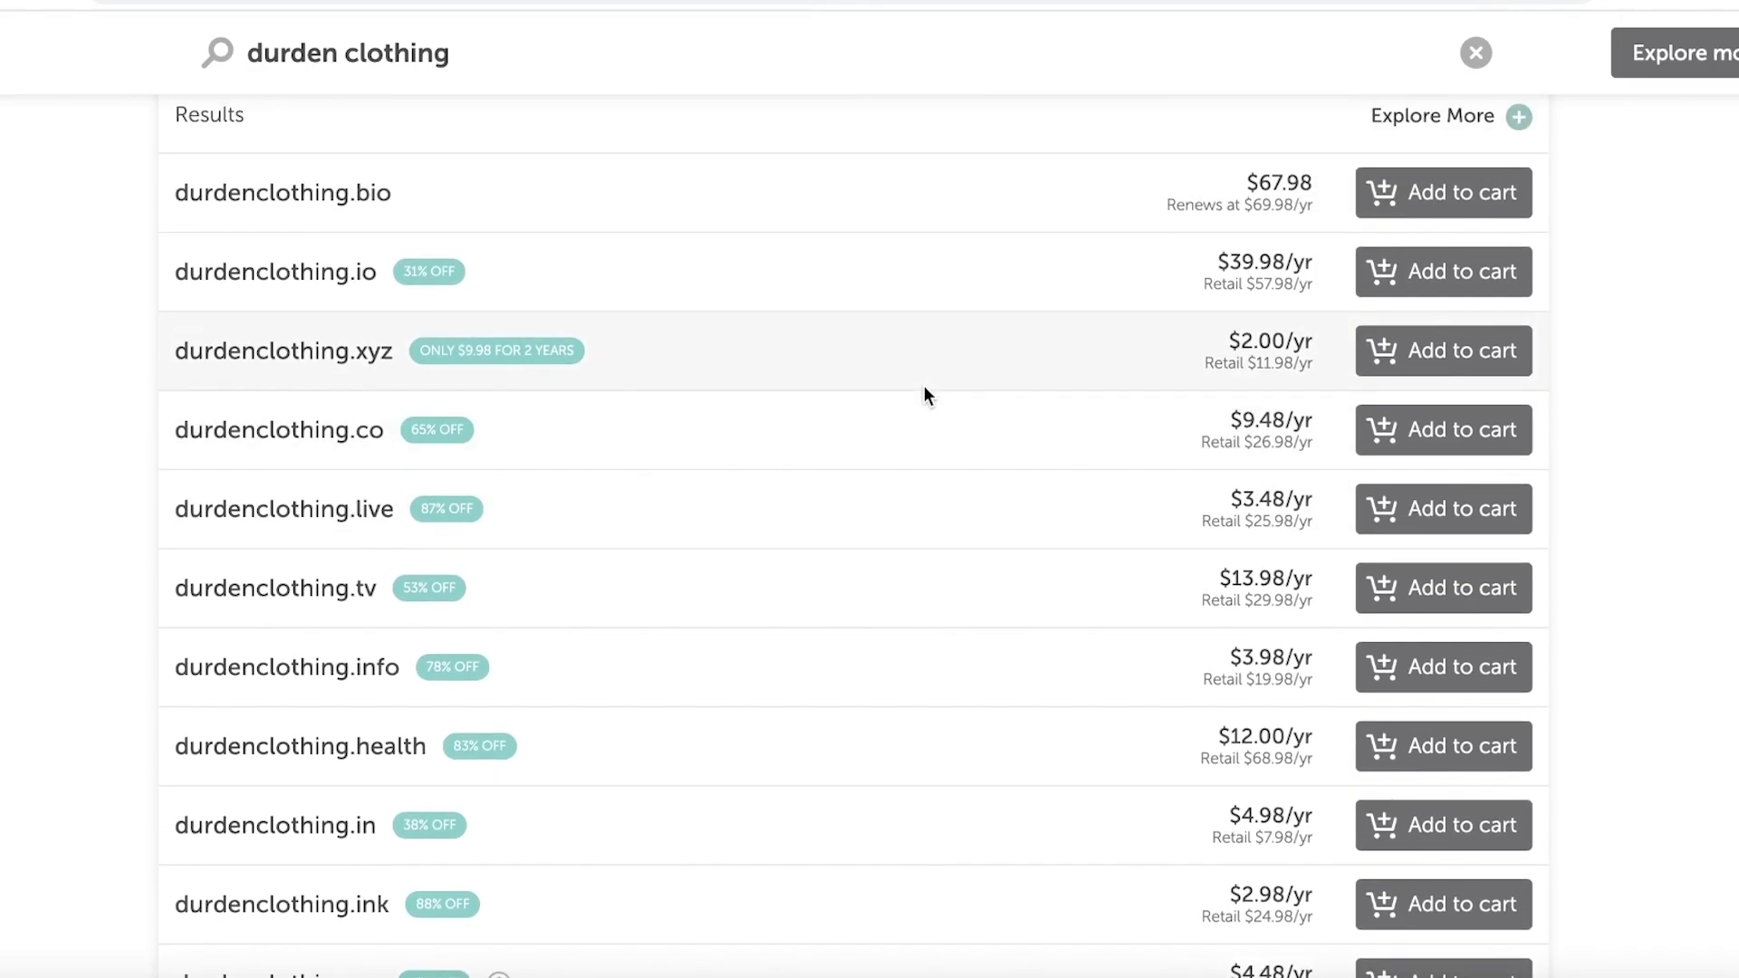
pyautogui.scroll(-3, 923, 390)
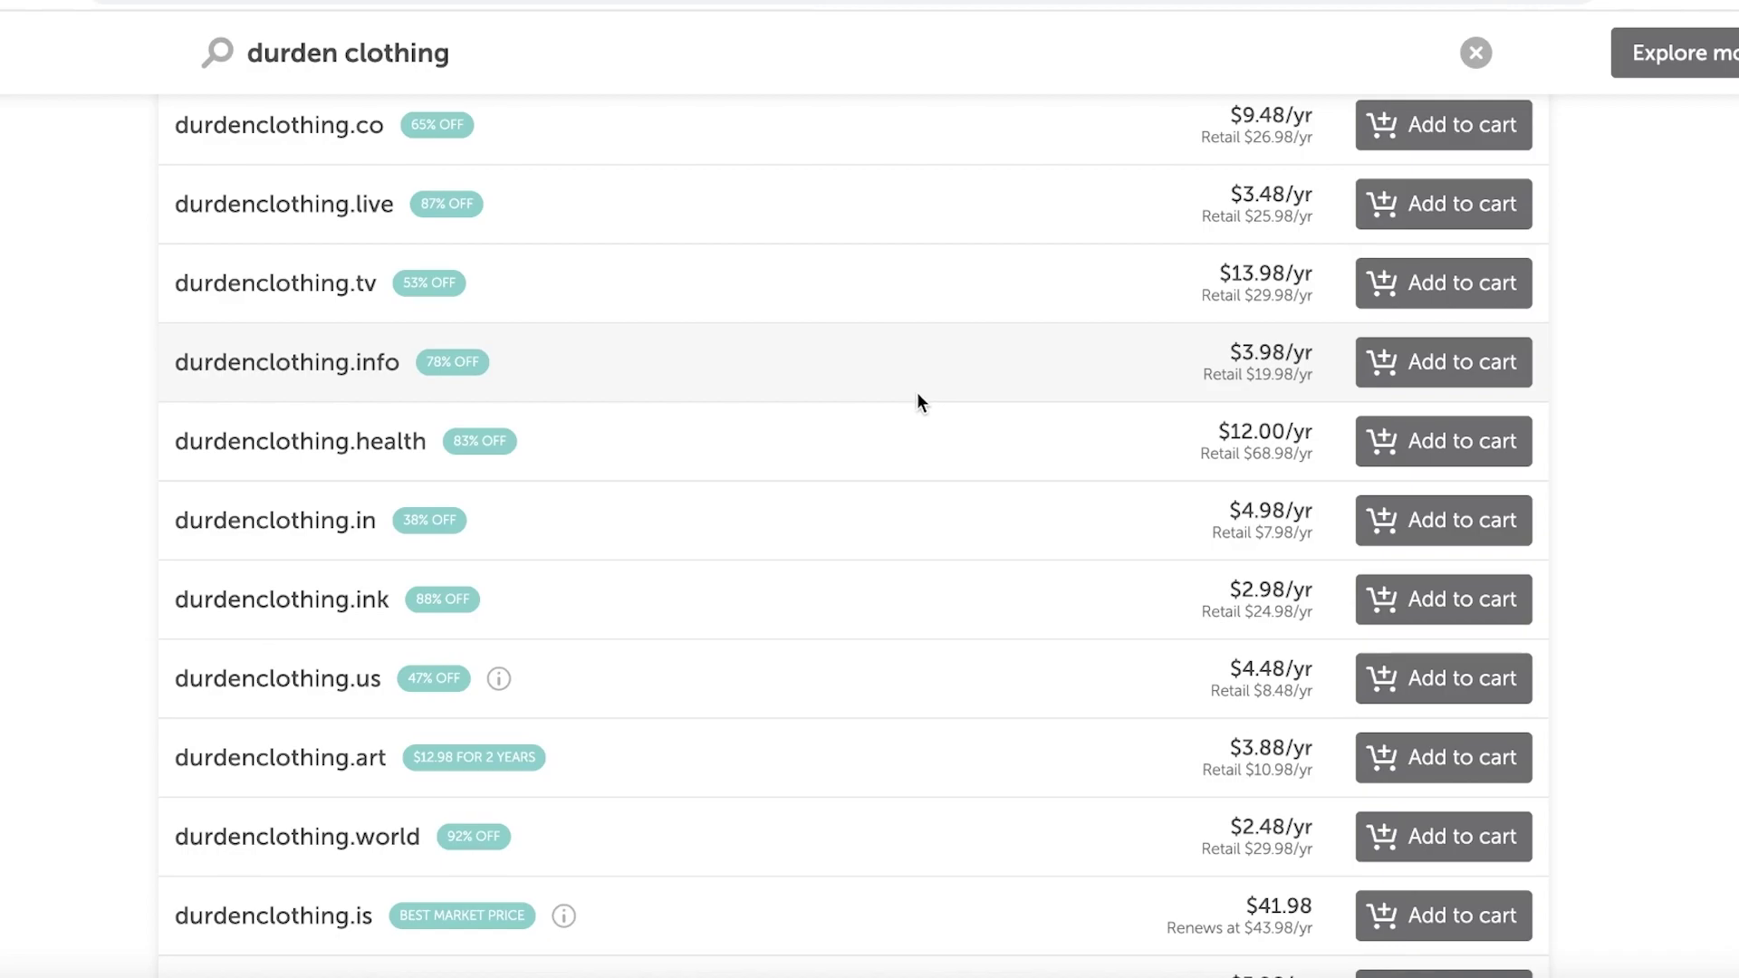
pyautogui.scroll(-1, 917, 400)
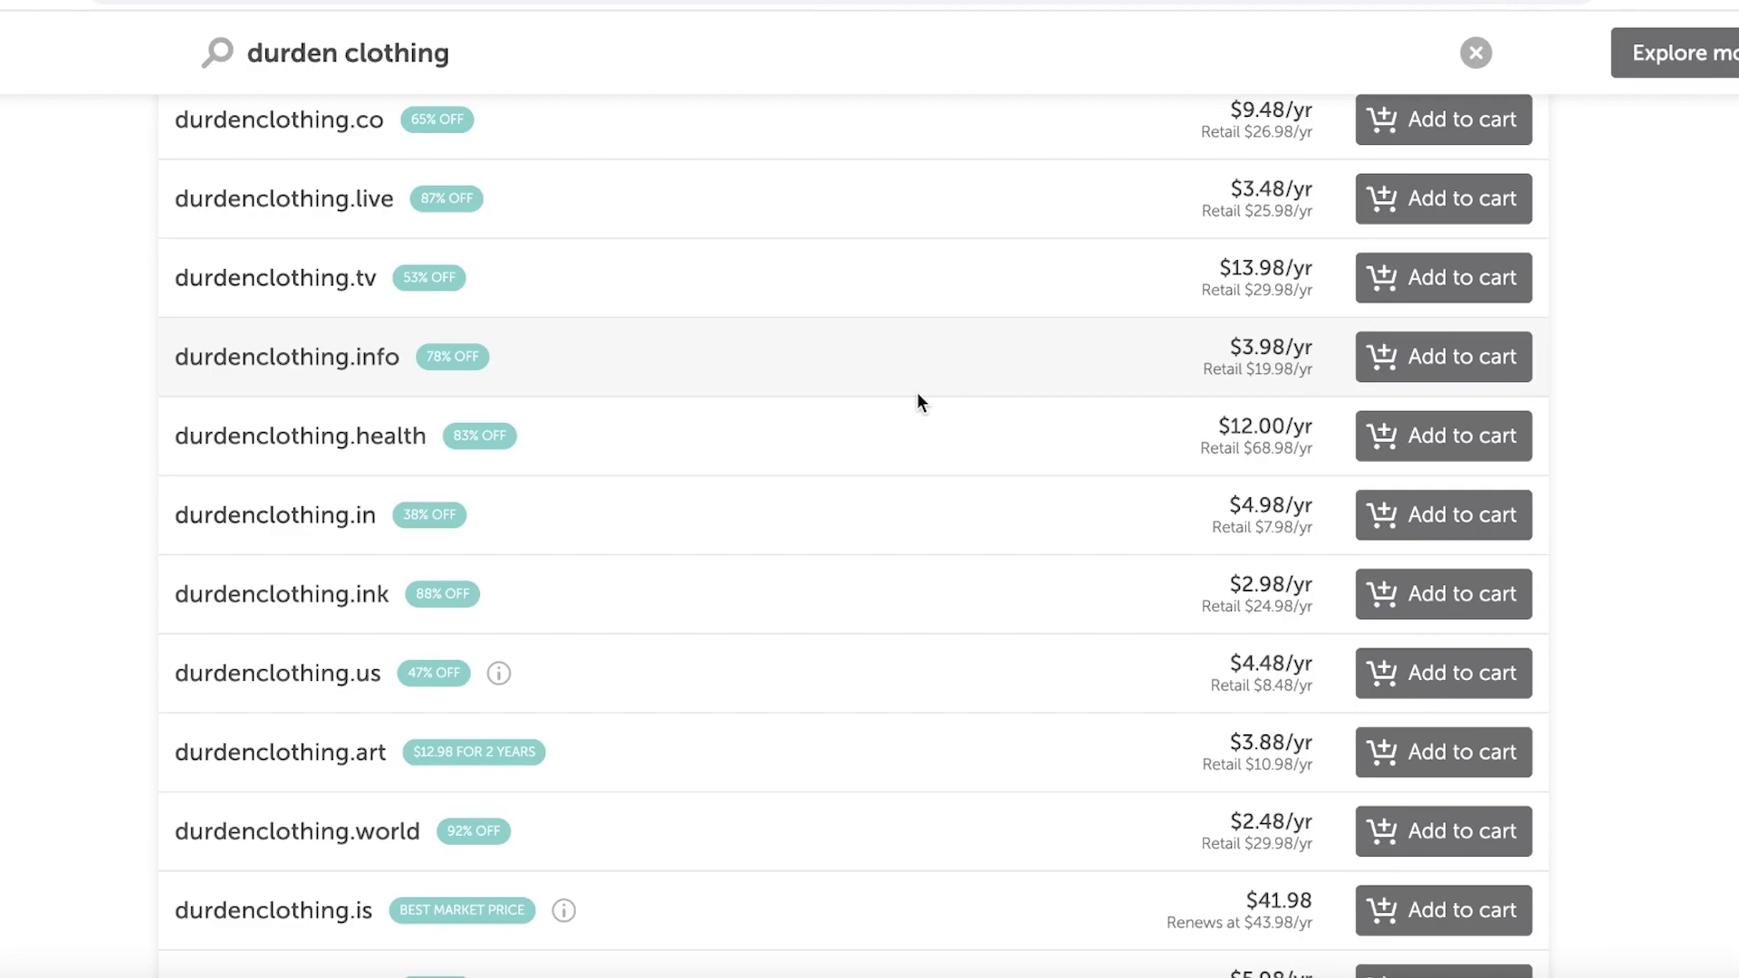
pyautogui.scroll(-3, 918, 395)
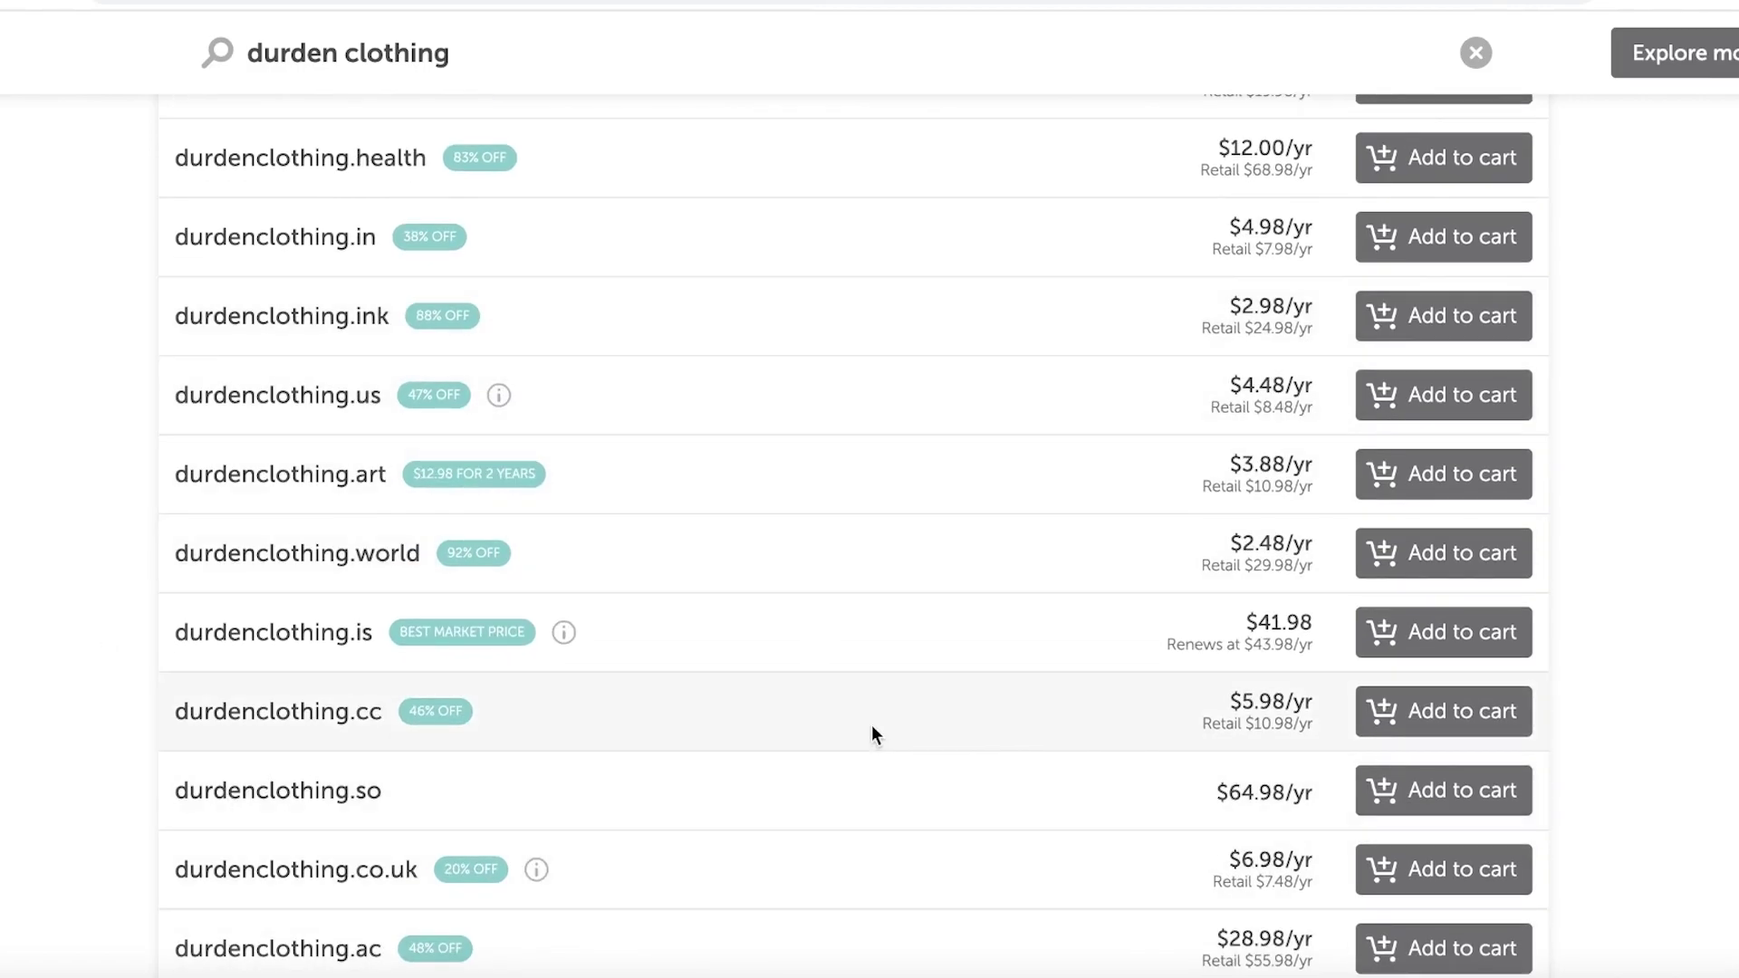
pyautogui.scroll(1, 906, 724)
pyautogui.scroll(-5, 932, 715)
pyautogui.click(1440, 485)
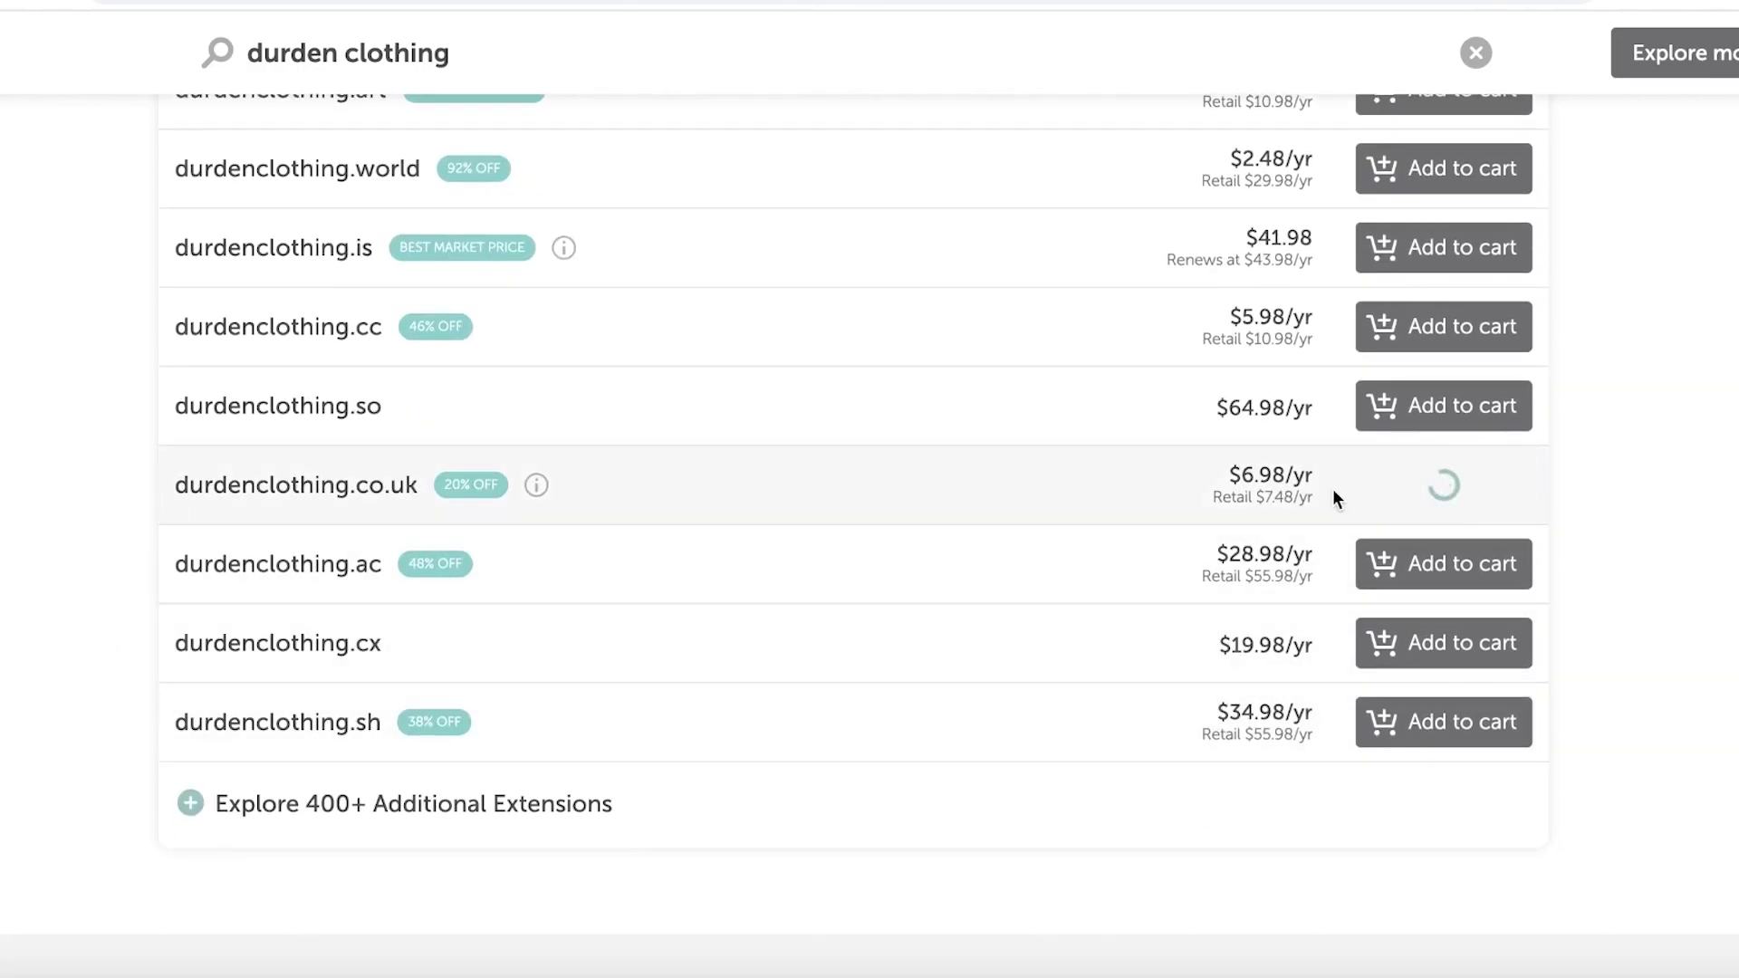
pyautogui.scroll(-2, 1024, 503)
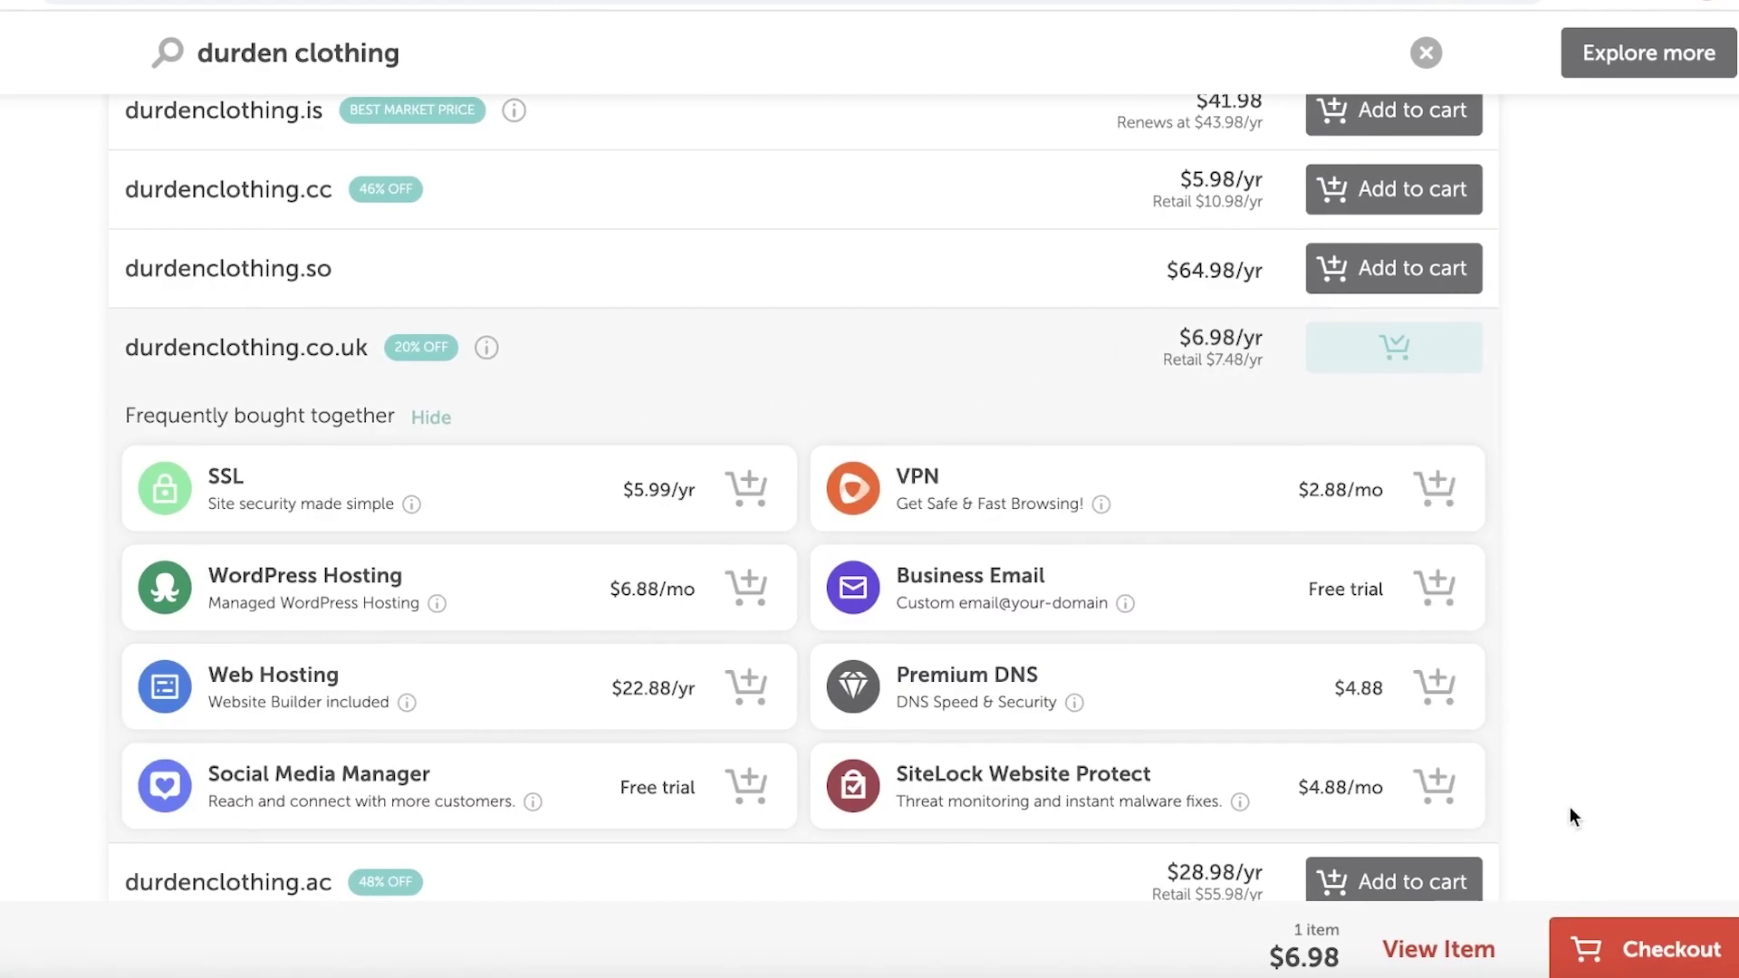
# - Go to the cart and try a 5-year registration with auto-renew for durdenclothing.co.uk
pyautogui.click(1631, 950)
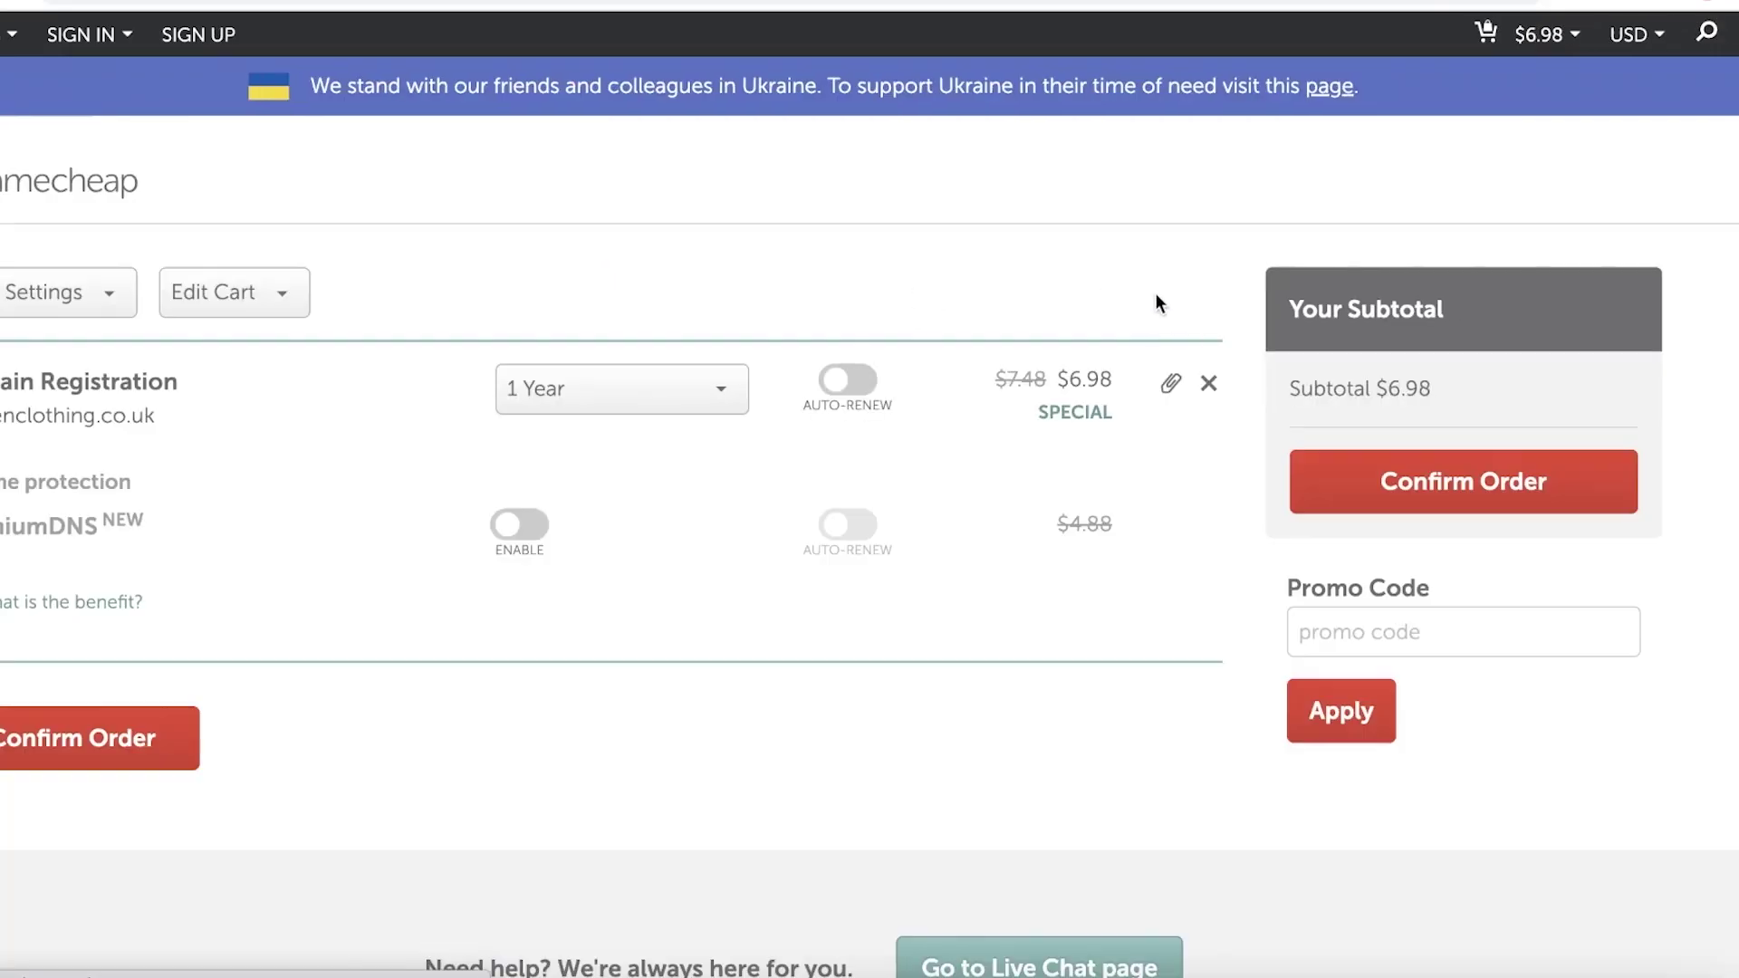
pyautogui.click(602, 402)
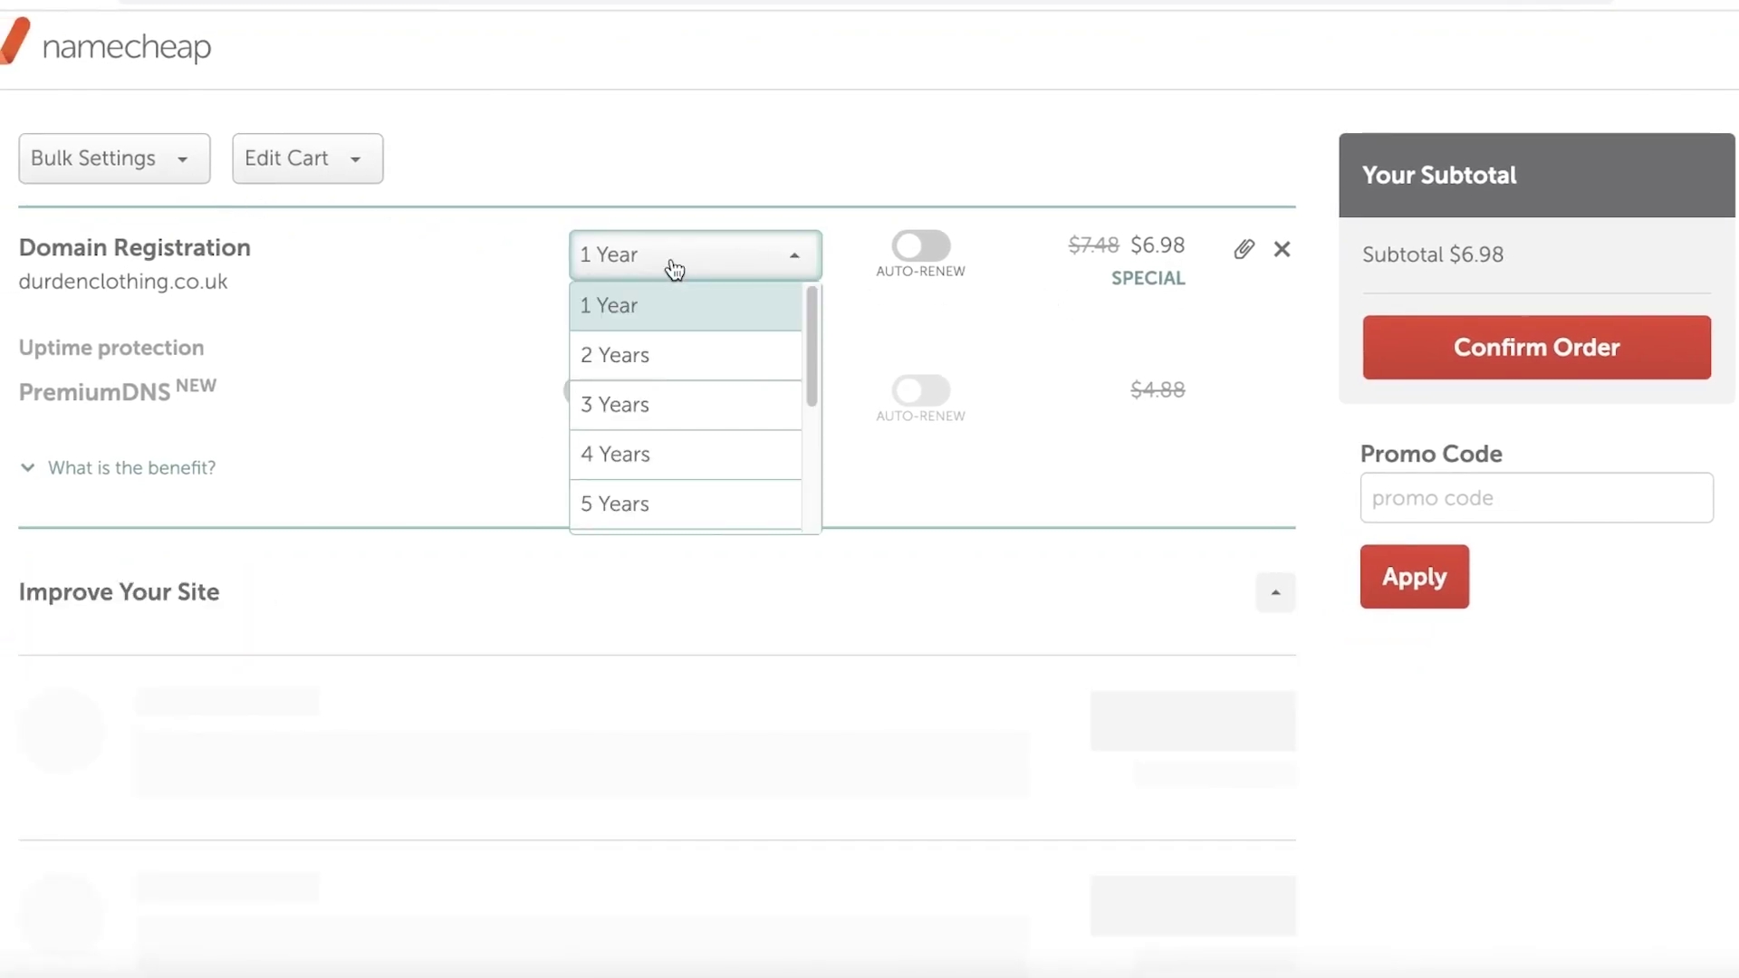
pyautogui.click(639, 500)
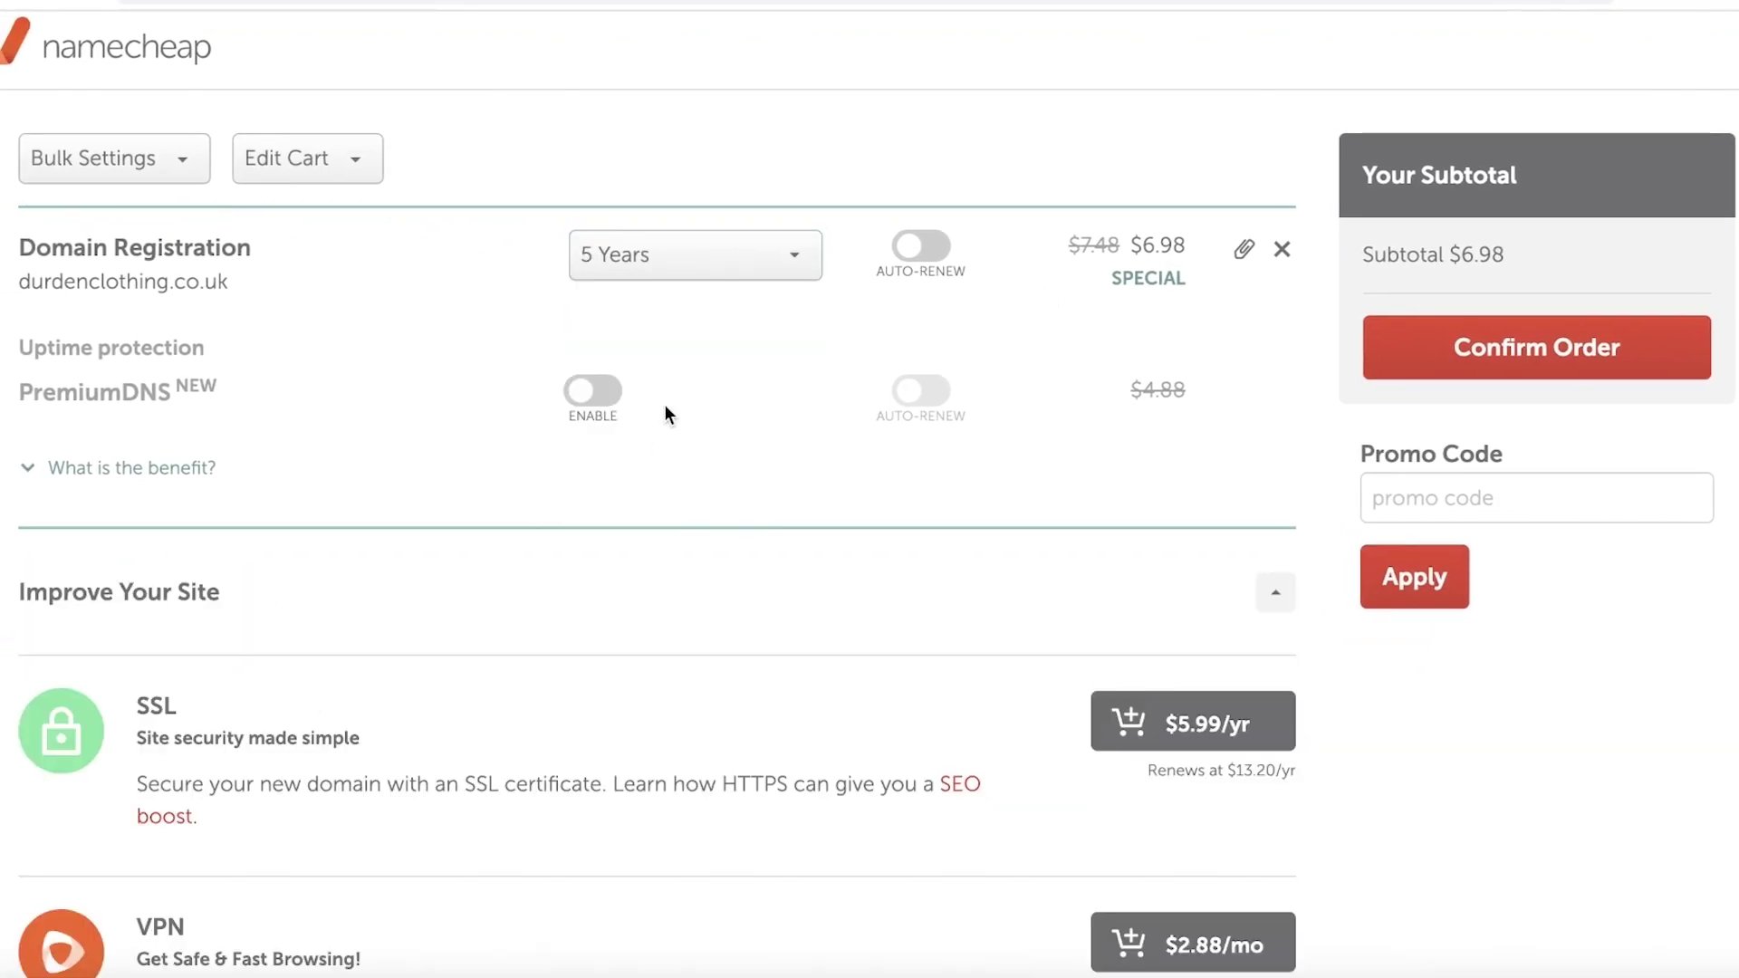
pyautogui.click(731, 253)
pyautogui.click(731, 253)
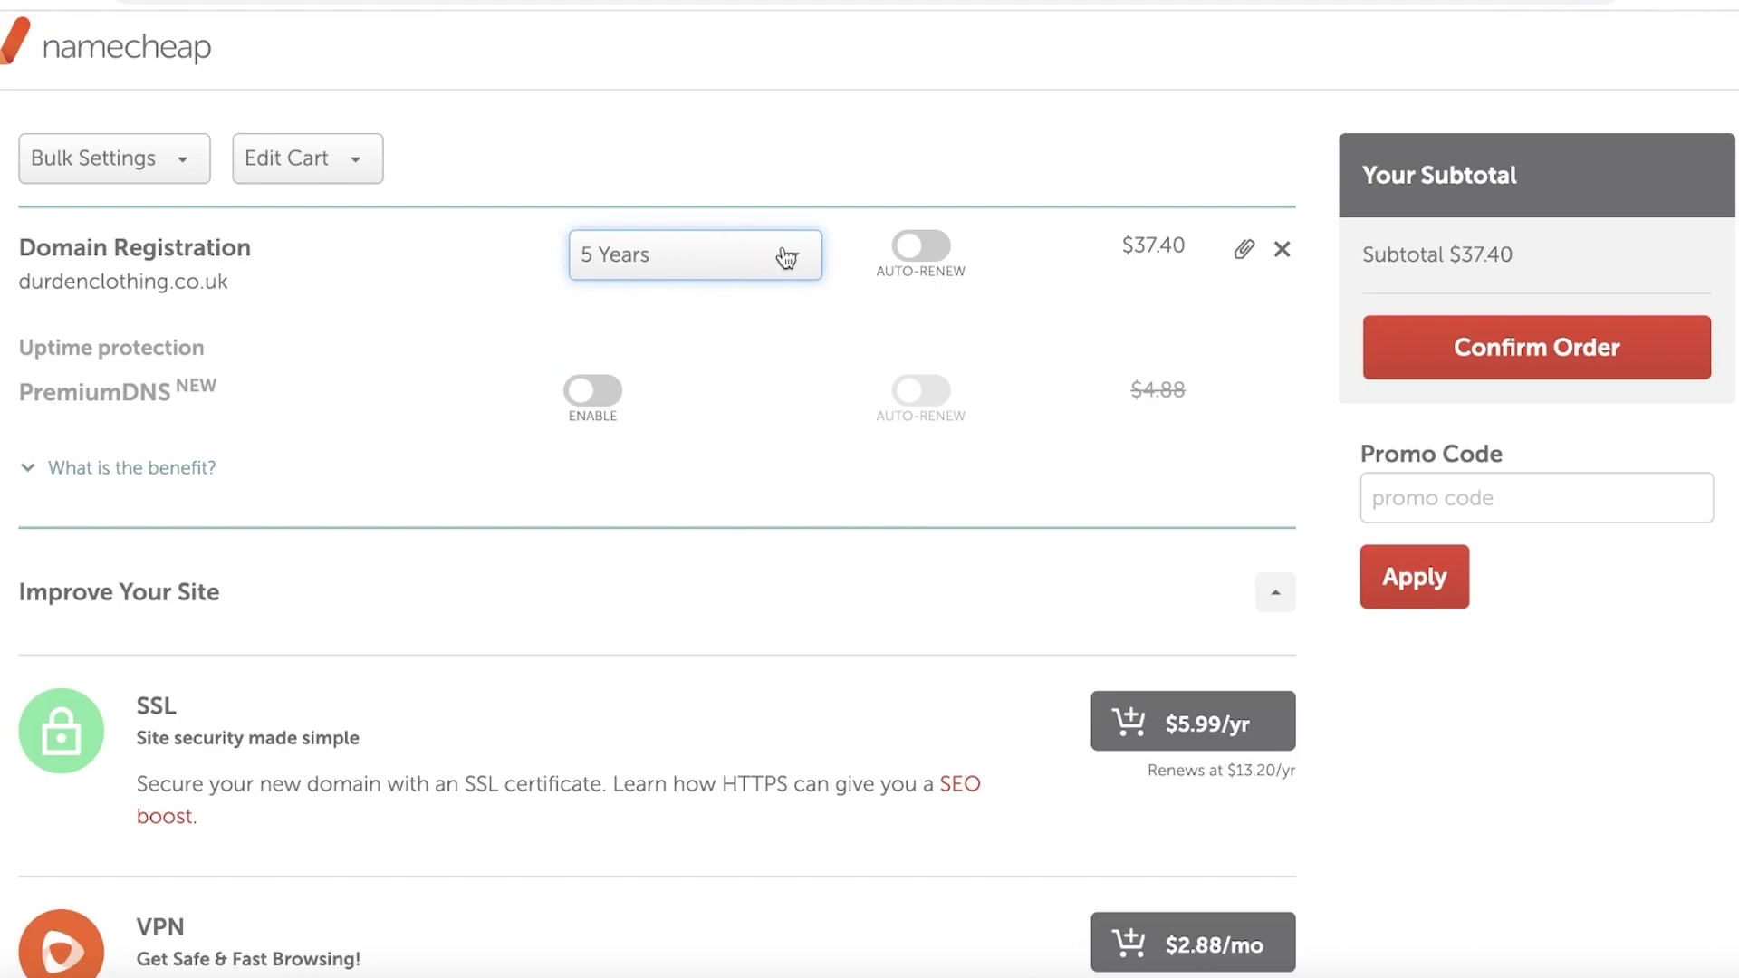
pyautogui.click(909, 261)
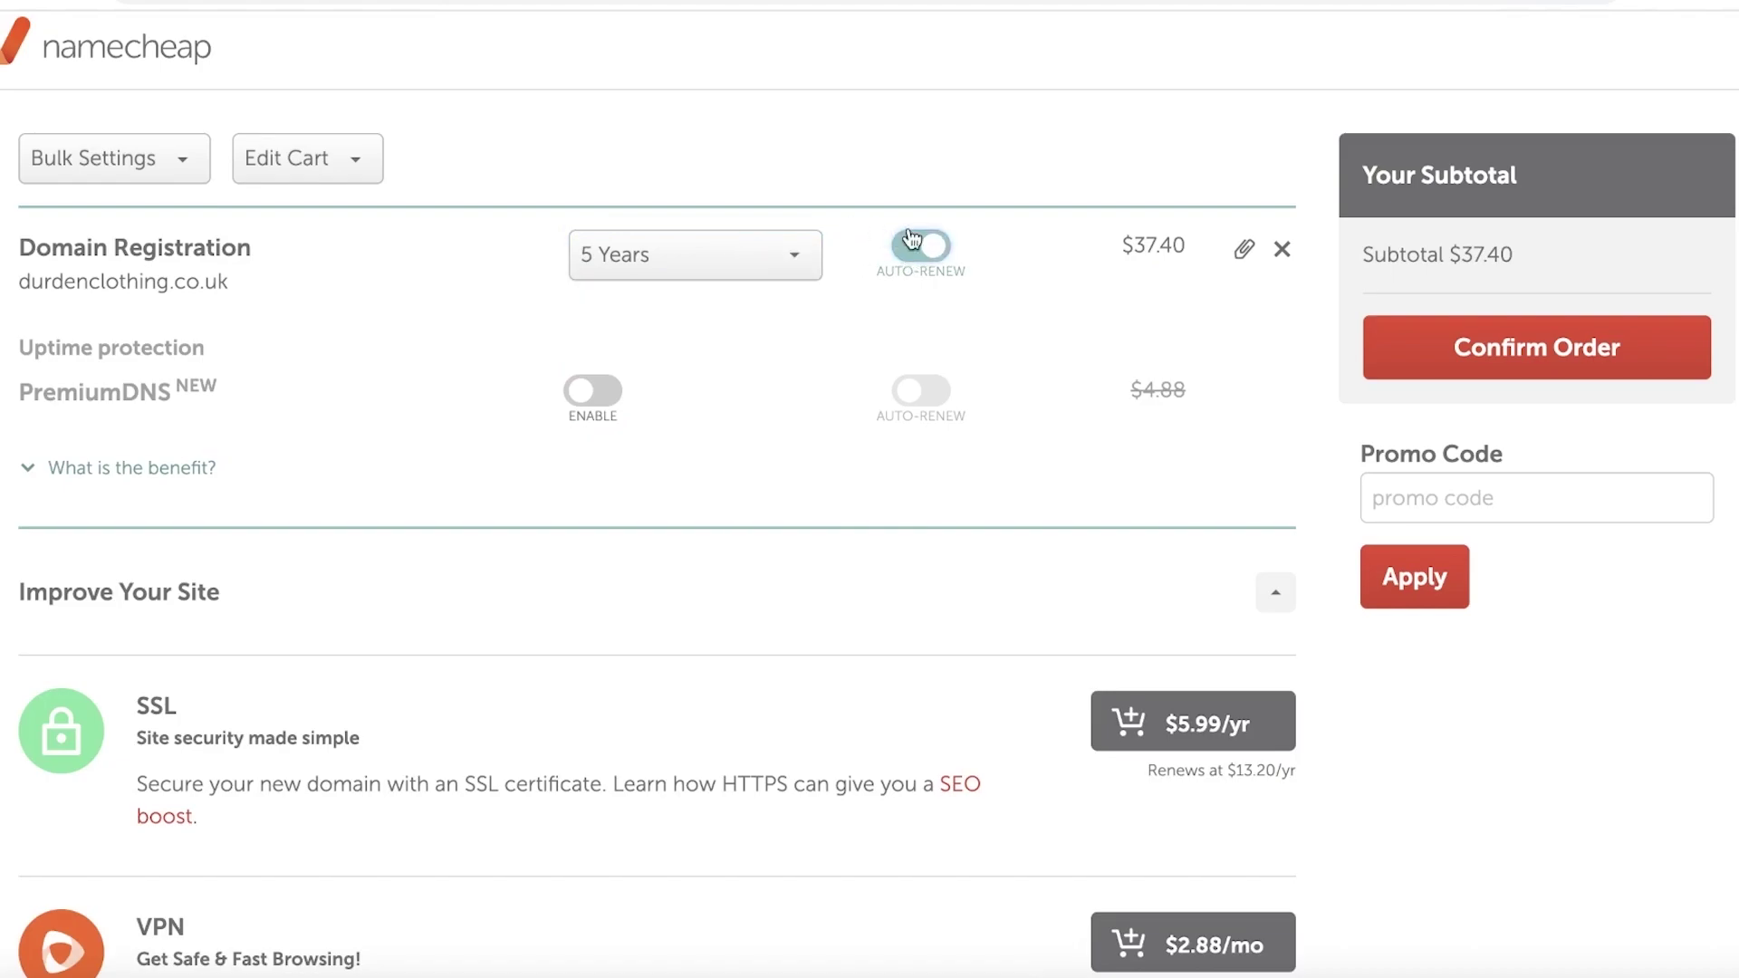
# - Settle on a 3 Years registration, bringing the cart subtotal to $22.44
pyautogui.click(631, 250)
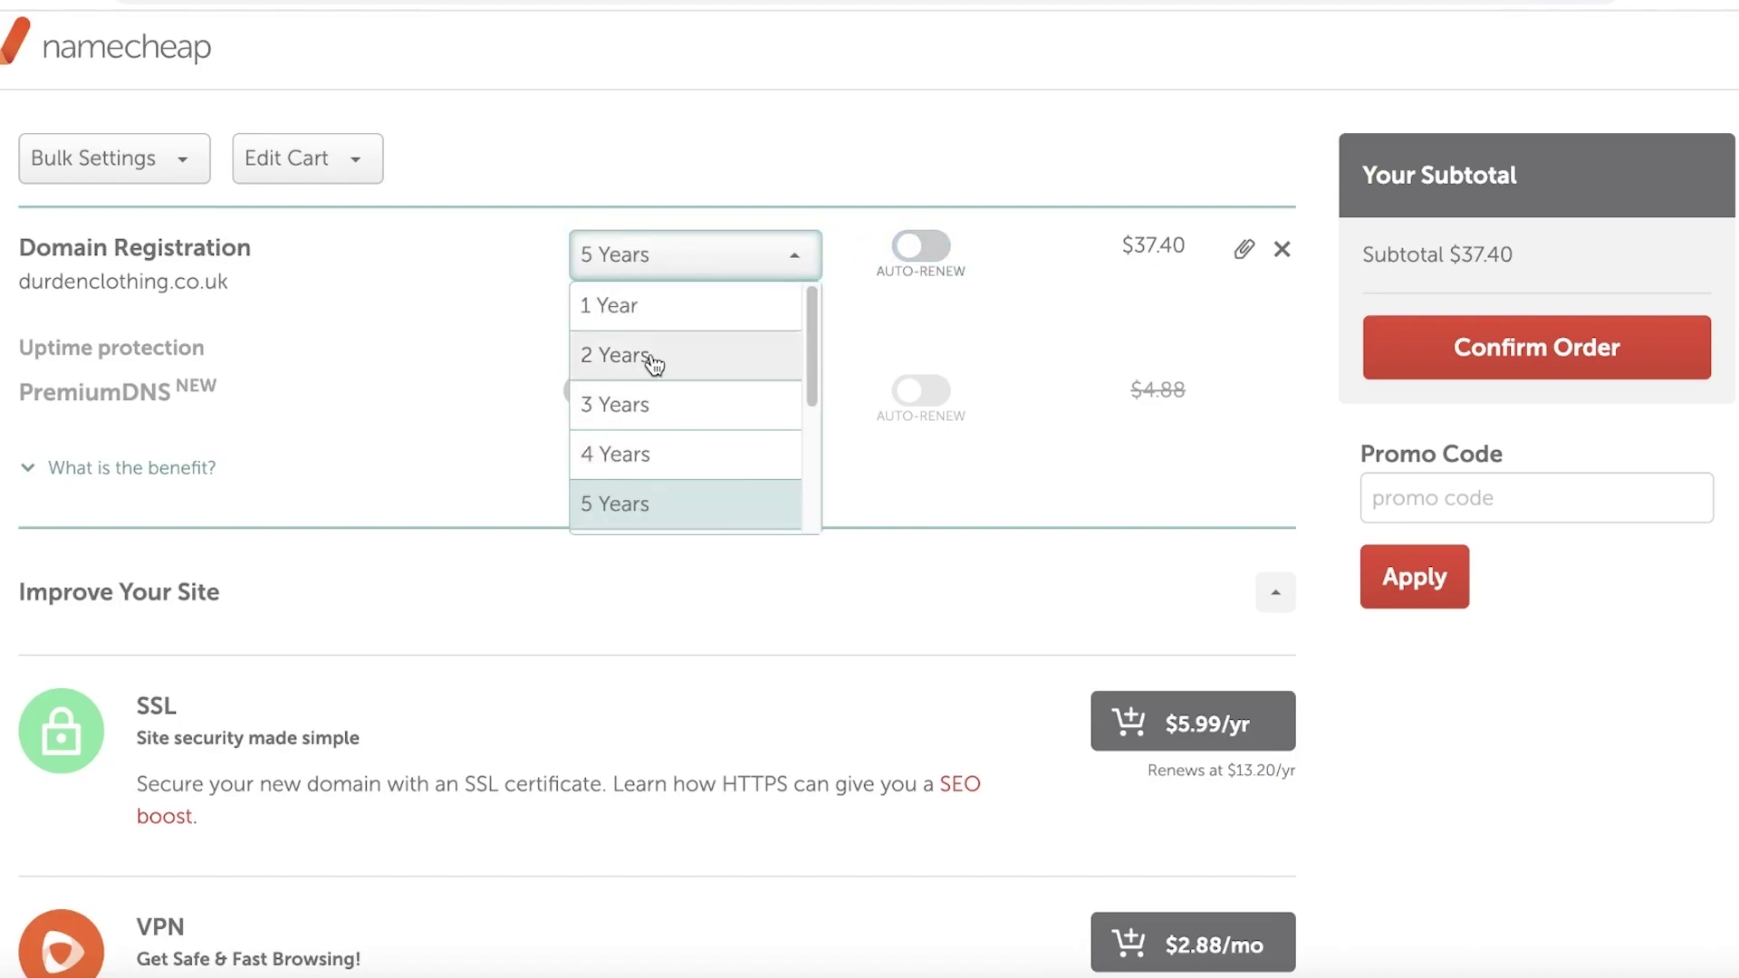
pyautogui.click(628, 444)
pyautogui.click(720, 263)
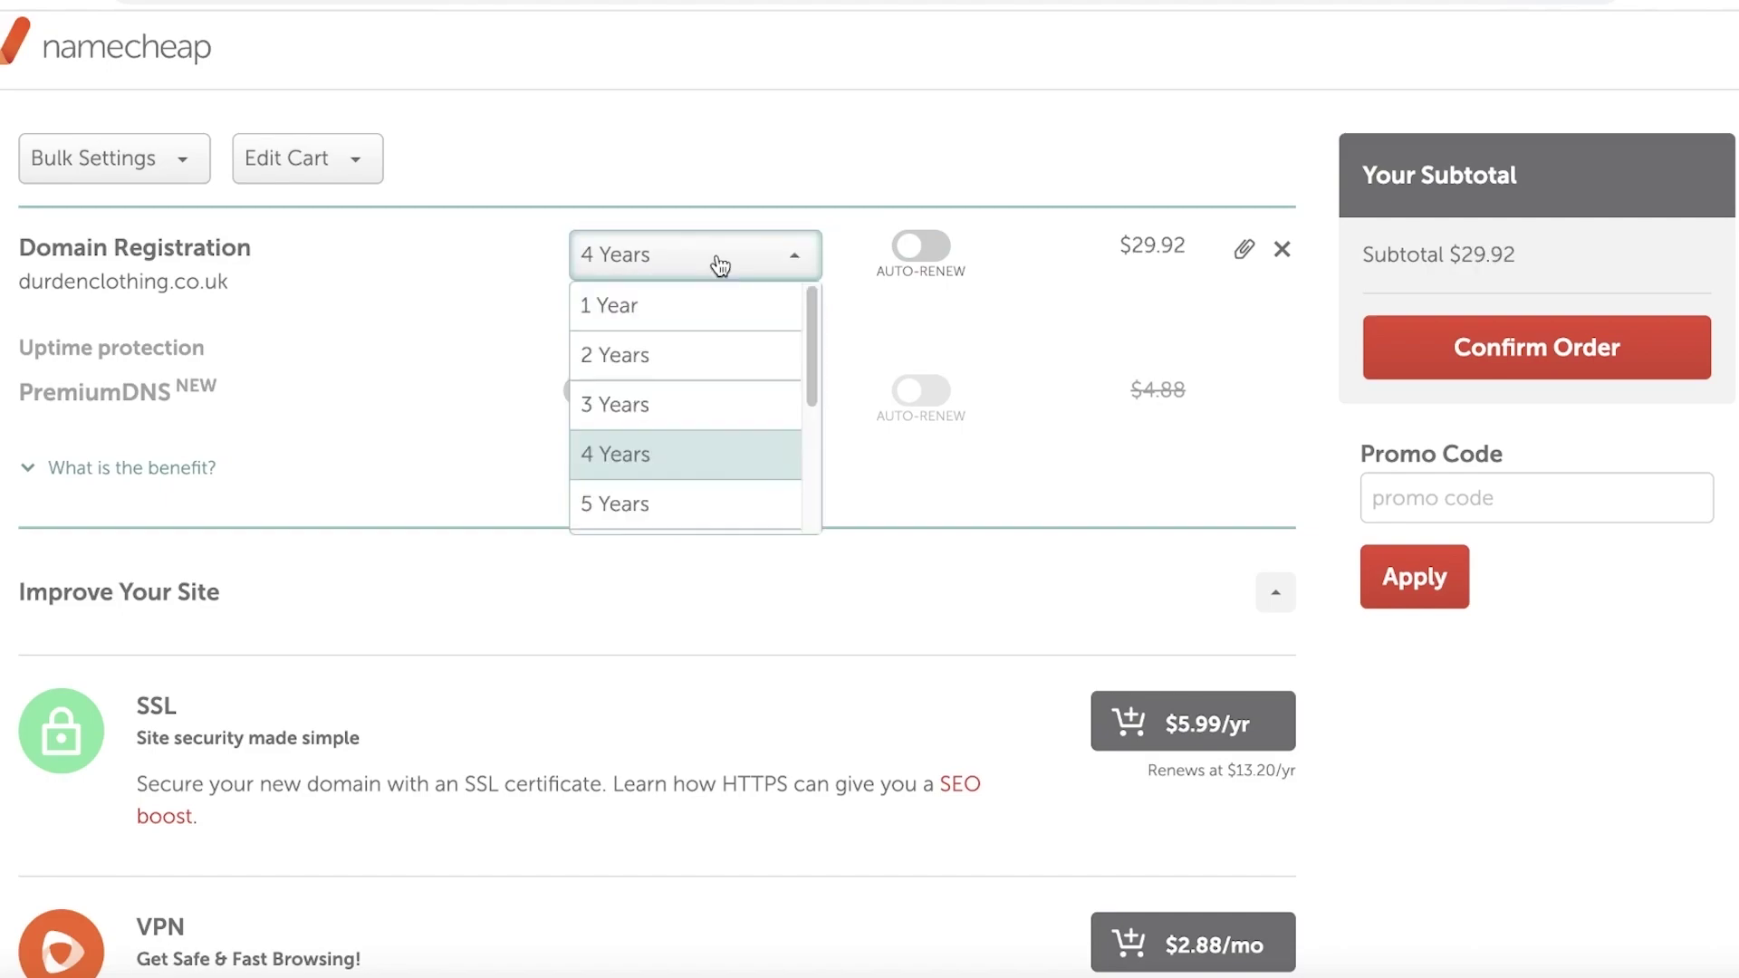
pyautogui.click(636, 406)
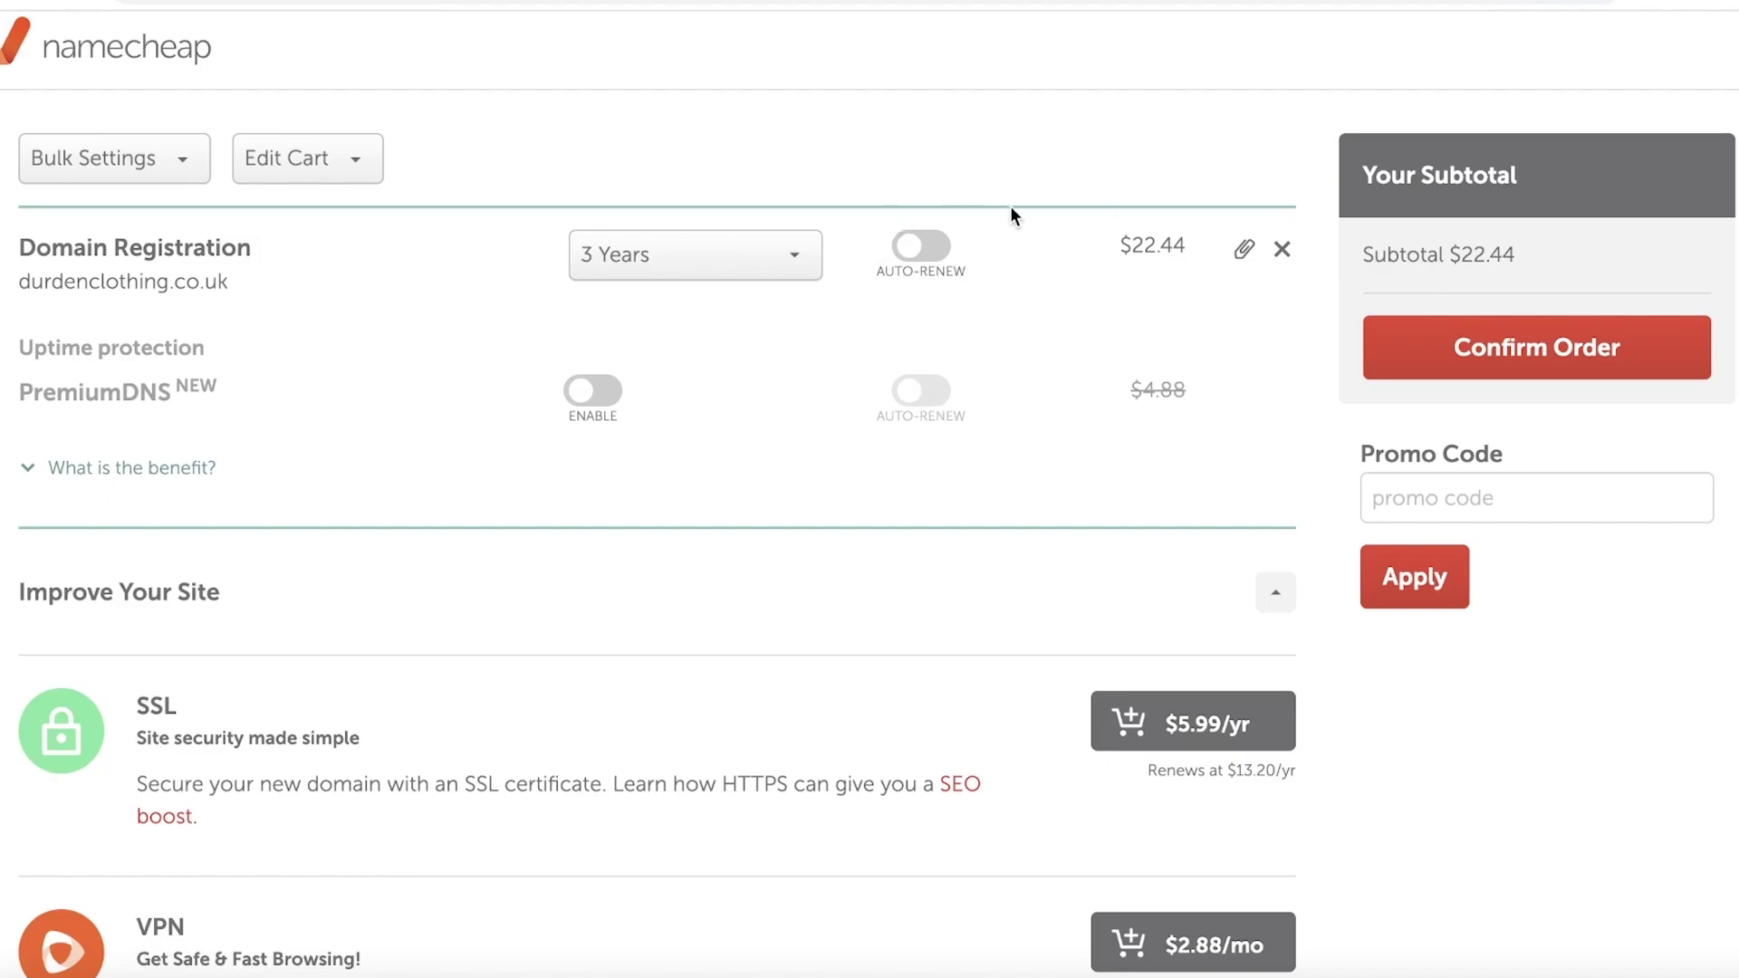
pyautogui.scroll(-7, 1041, 289)
pyautogui.scroll(-12, 1036, 290)
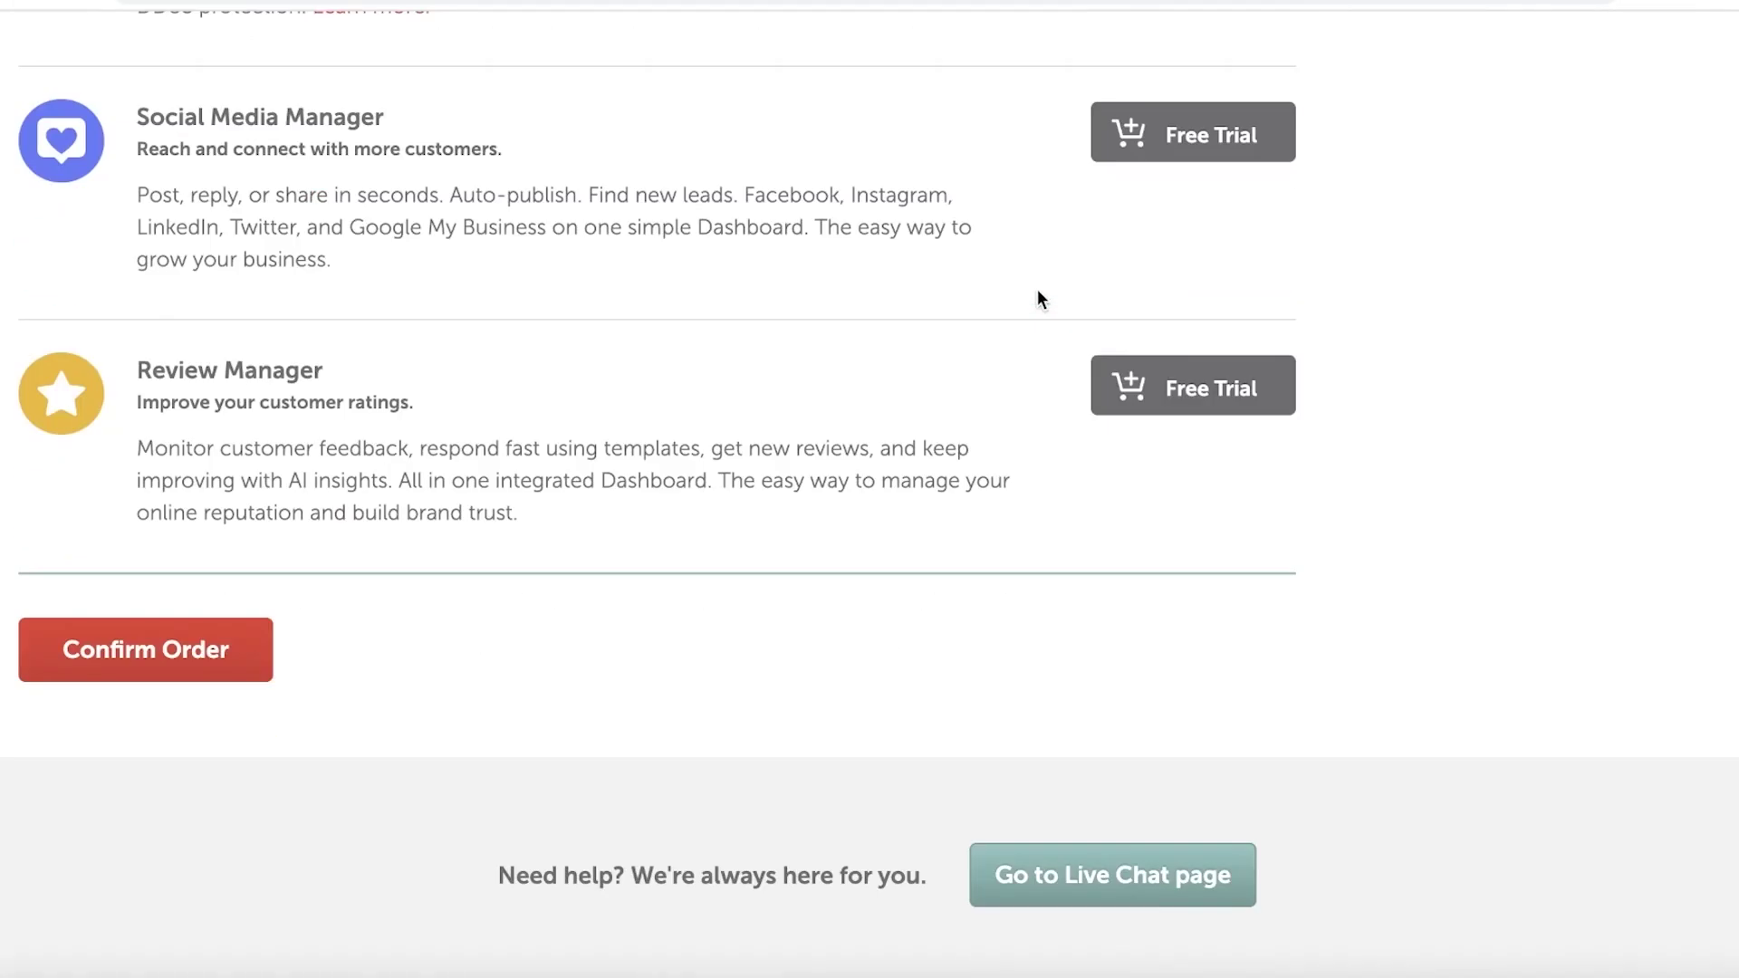
pyautogui.scroll(18, 1036, 290)
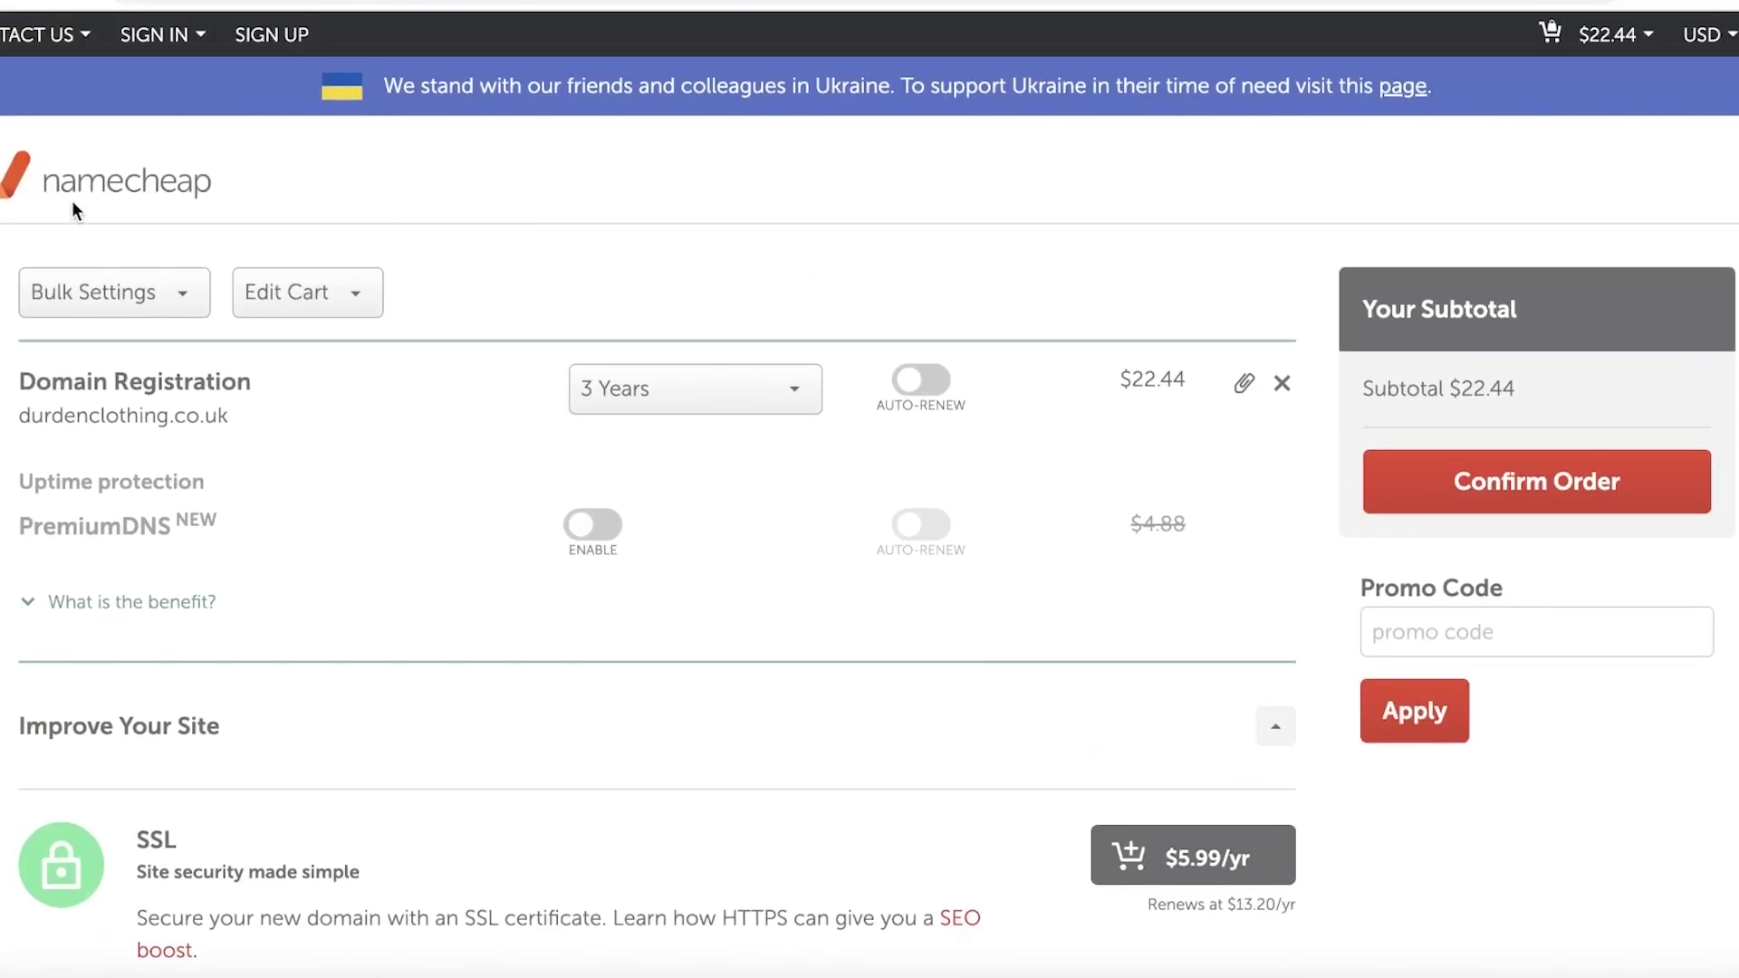
# - Switch back to the Shopify admin and scroll down the Settings sidebar
pyautogui.click(1058, 24)
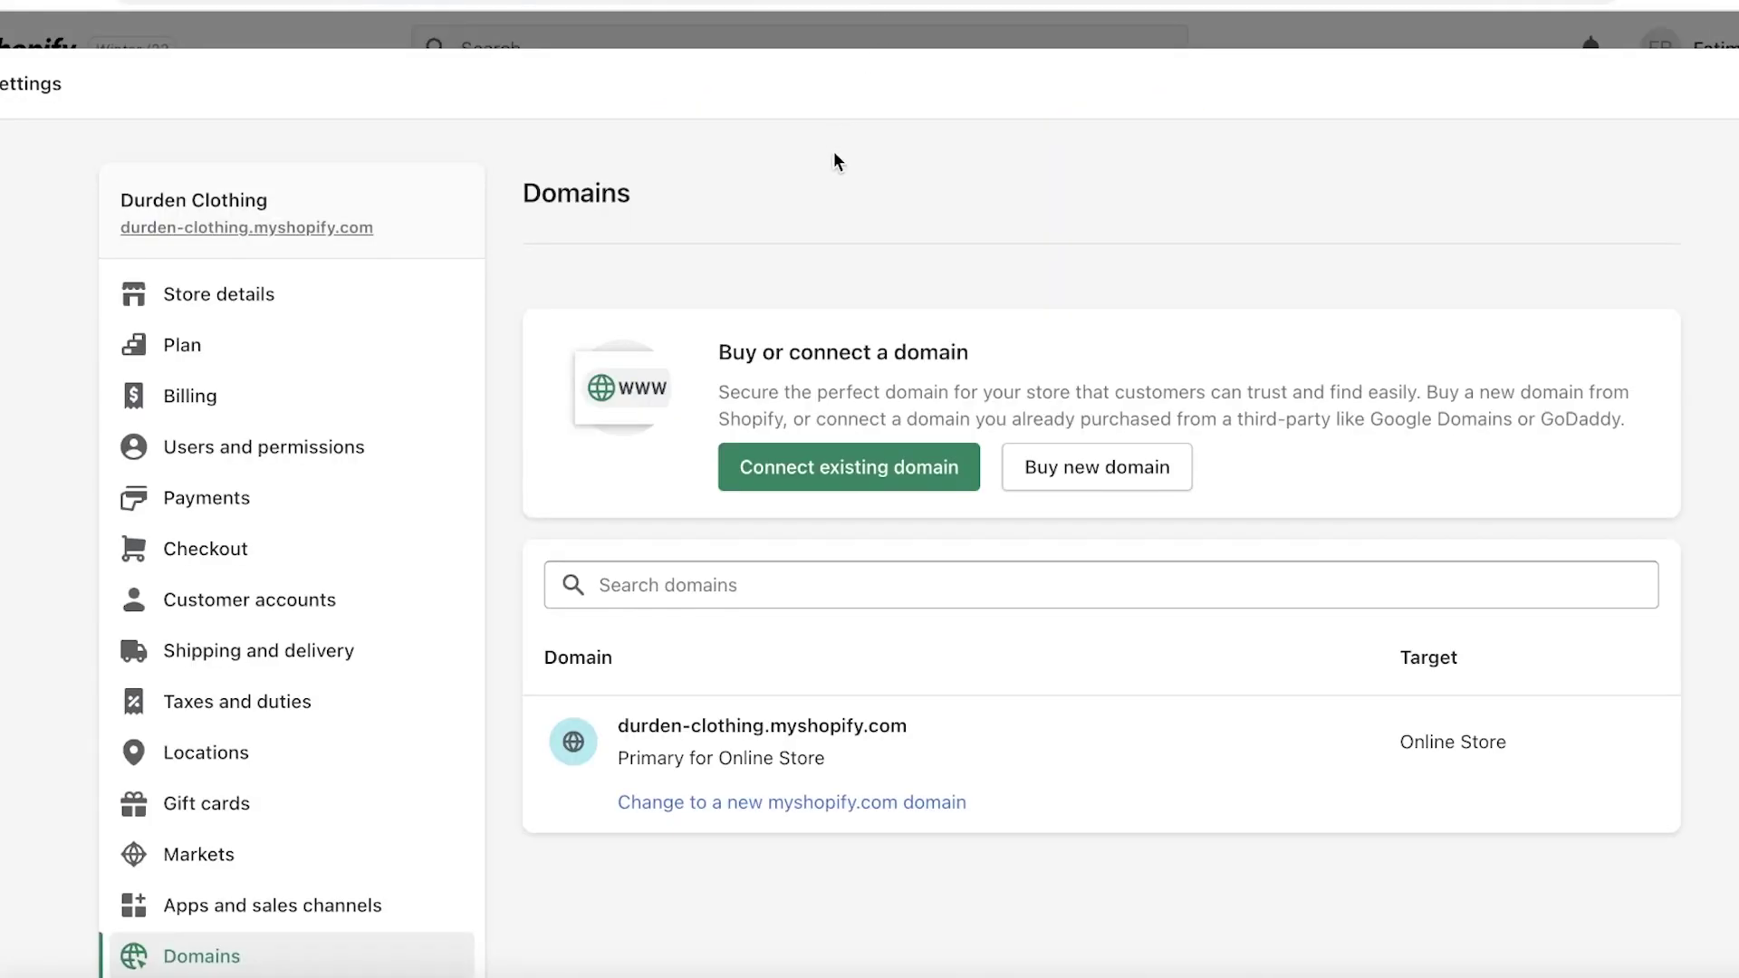
pyautogui.scroll(-1, 234, 379)
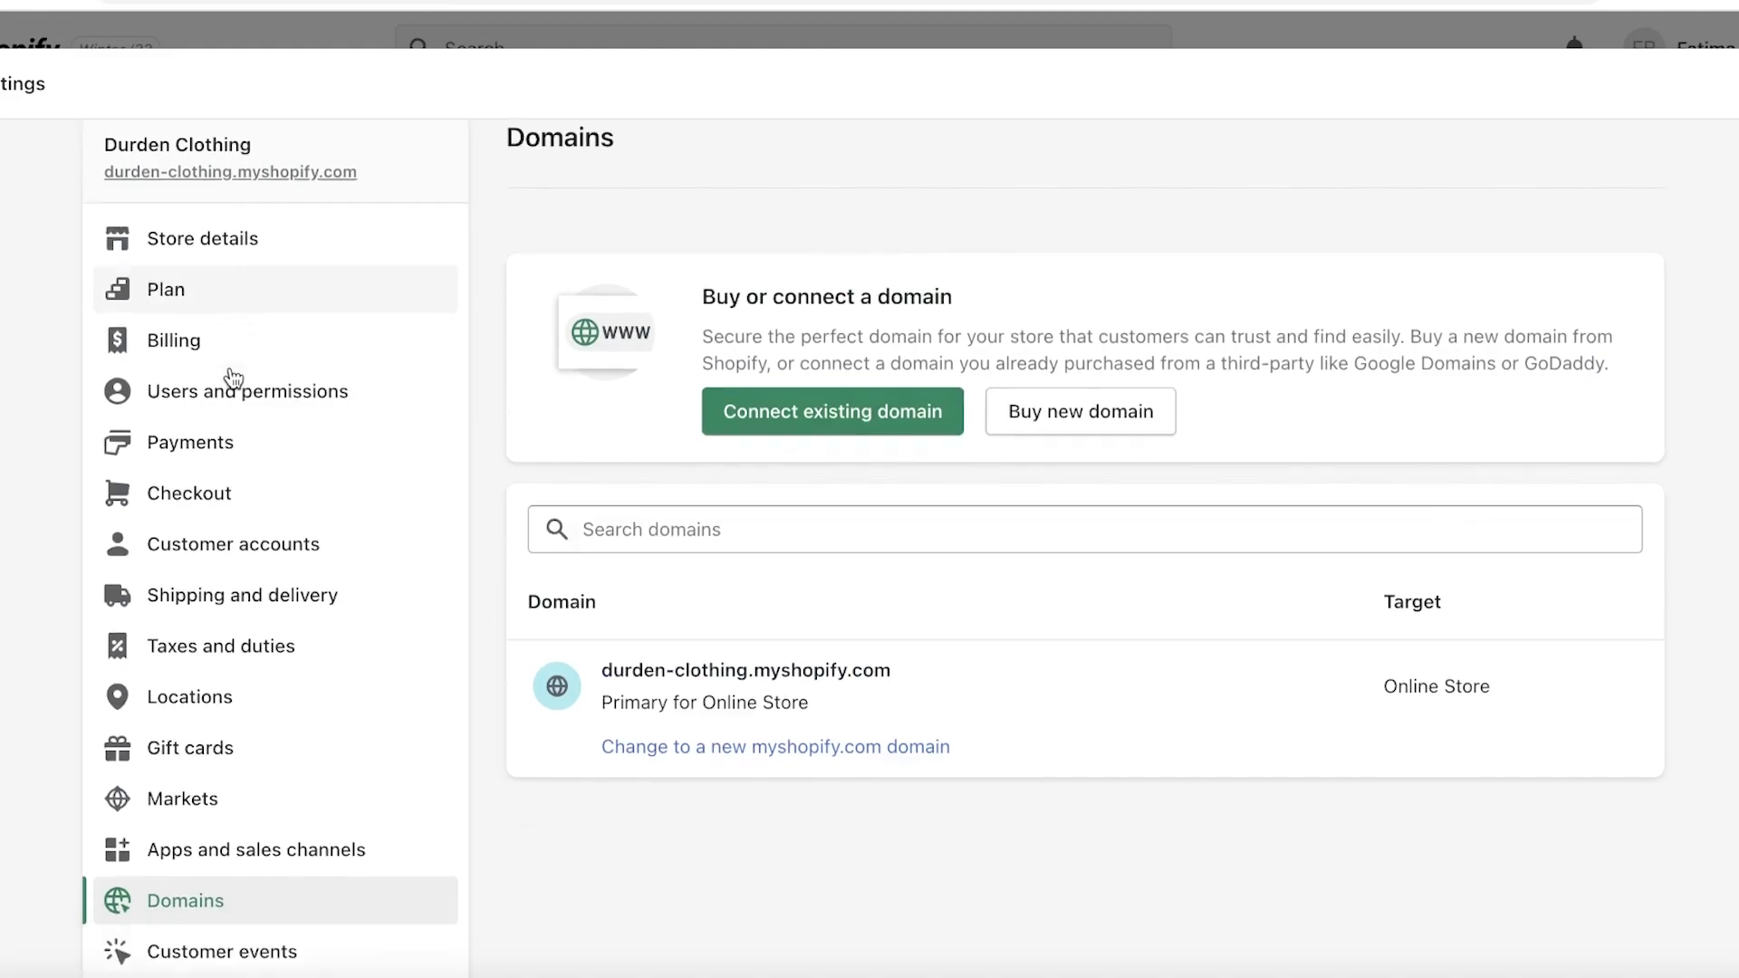
pyautogui.scroll(-3, 234, 379)
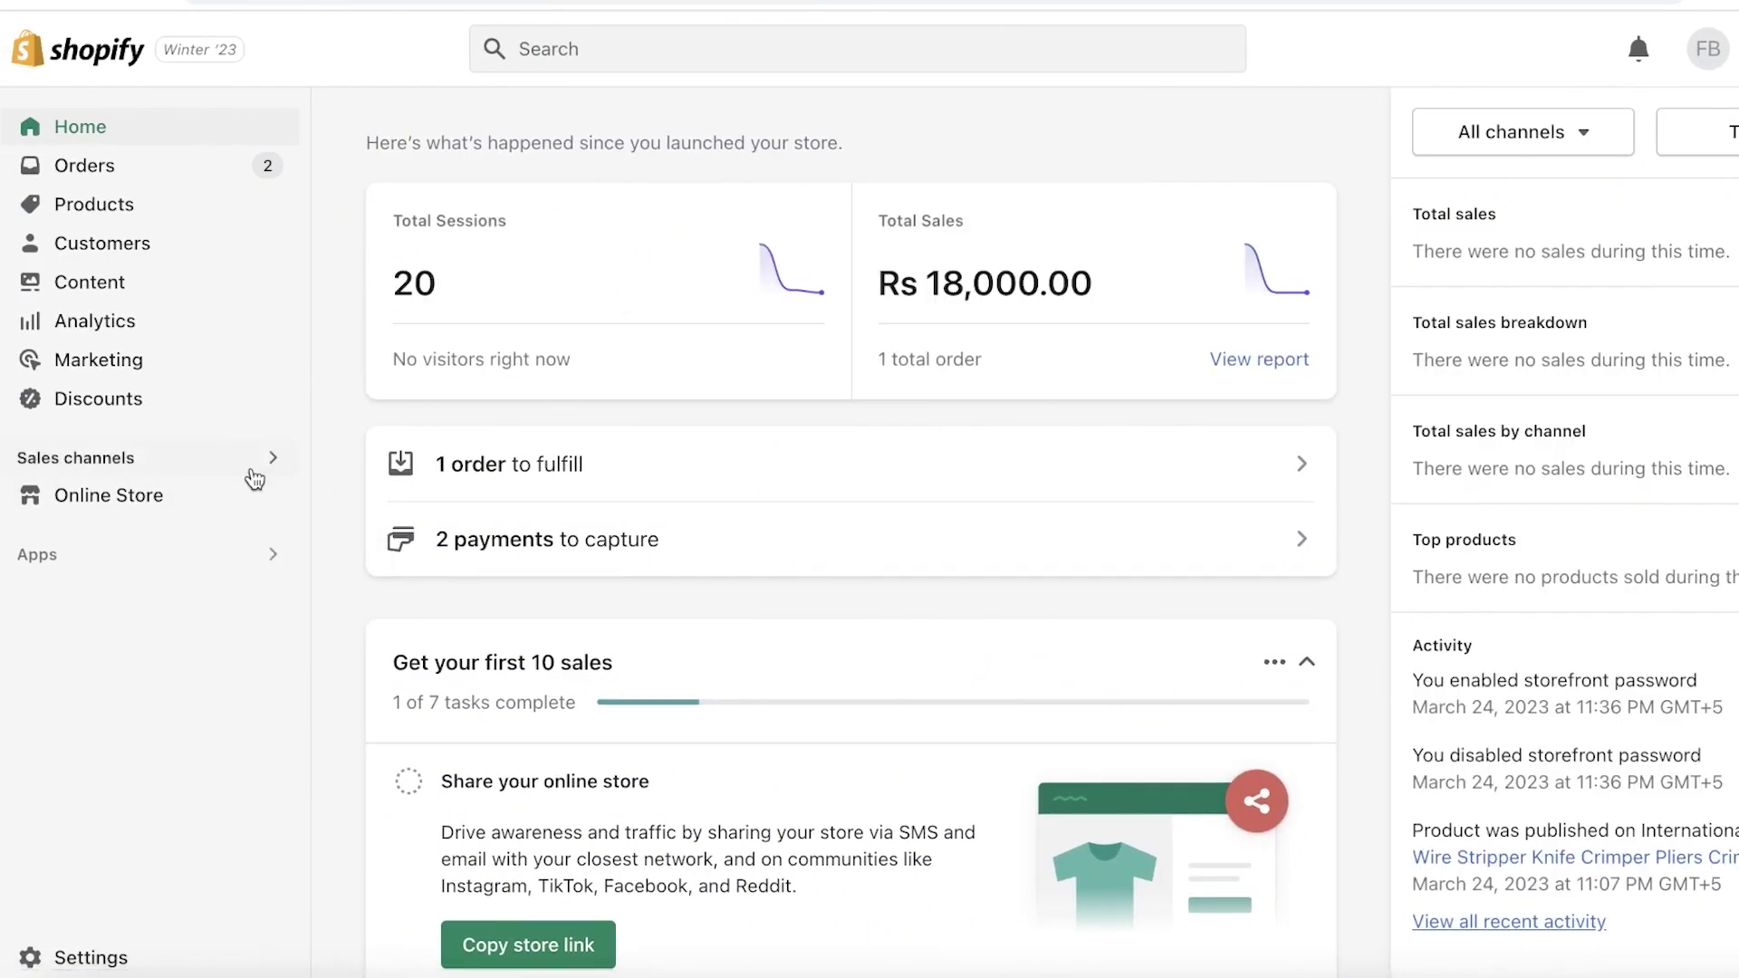
# - Open the Online Store Themes page and view the Dawn theme's extra options
pyautogui.click(165, 510)
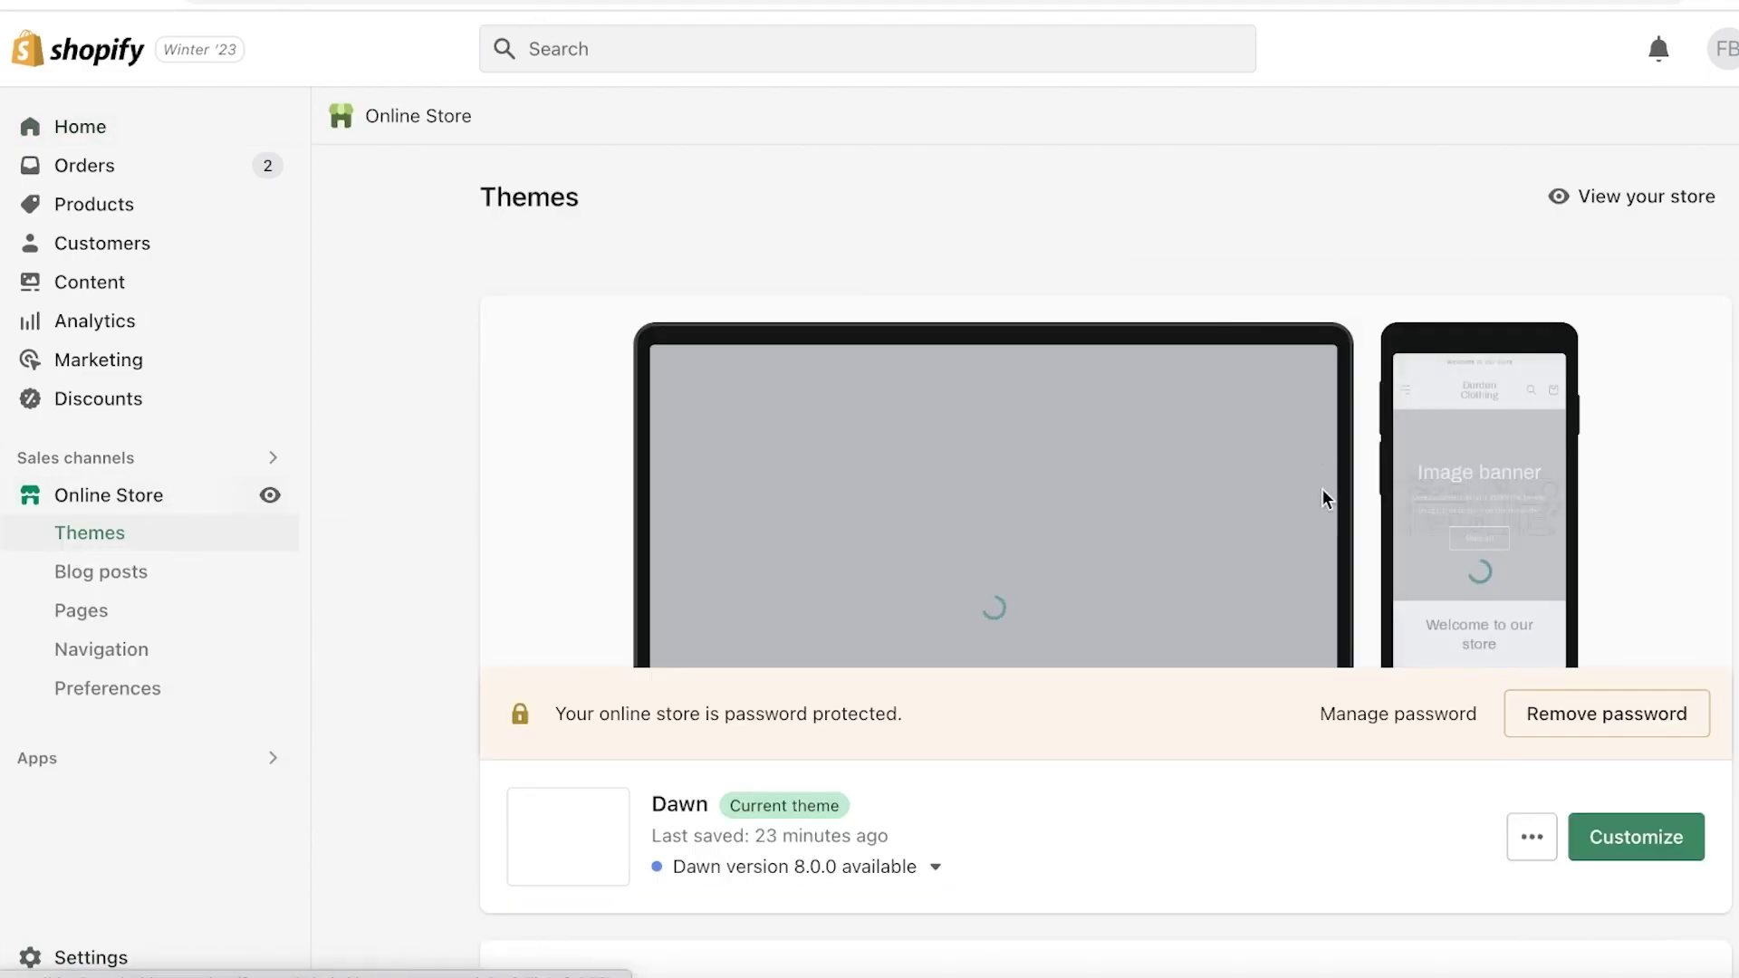
pyautogui.scroll(-15, 1286, 482)
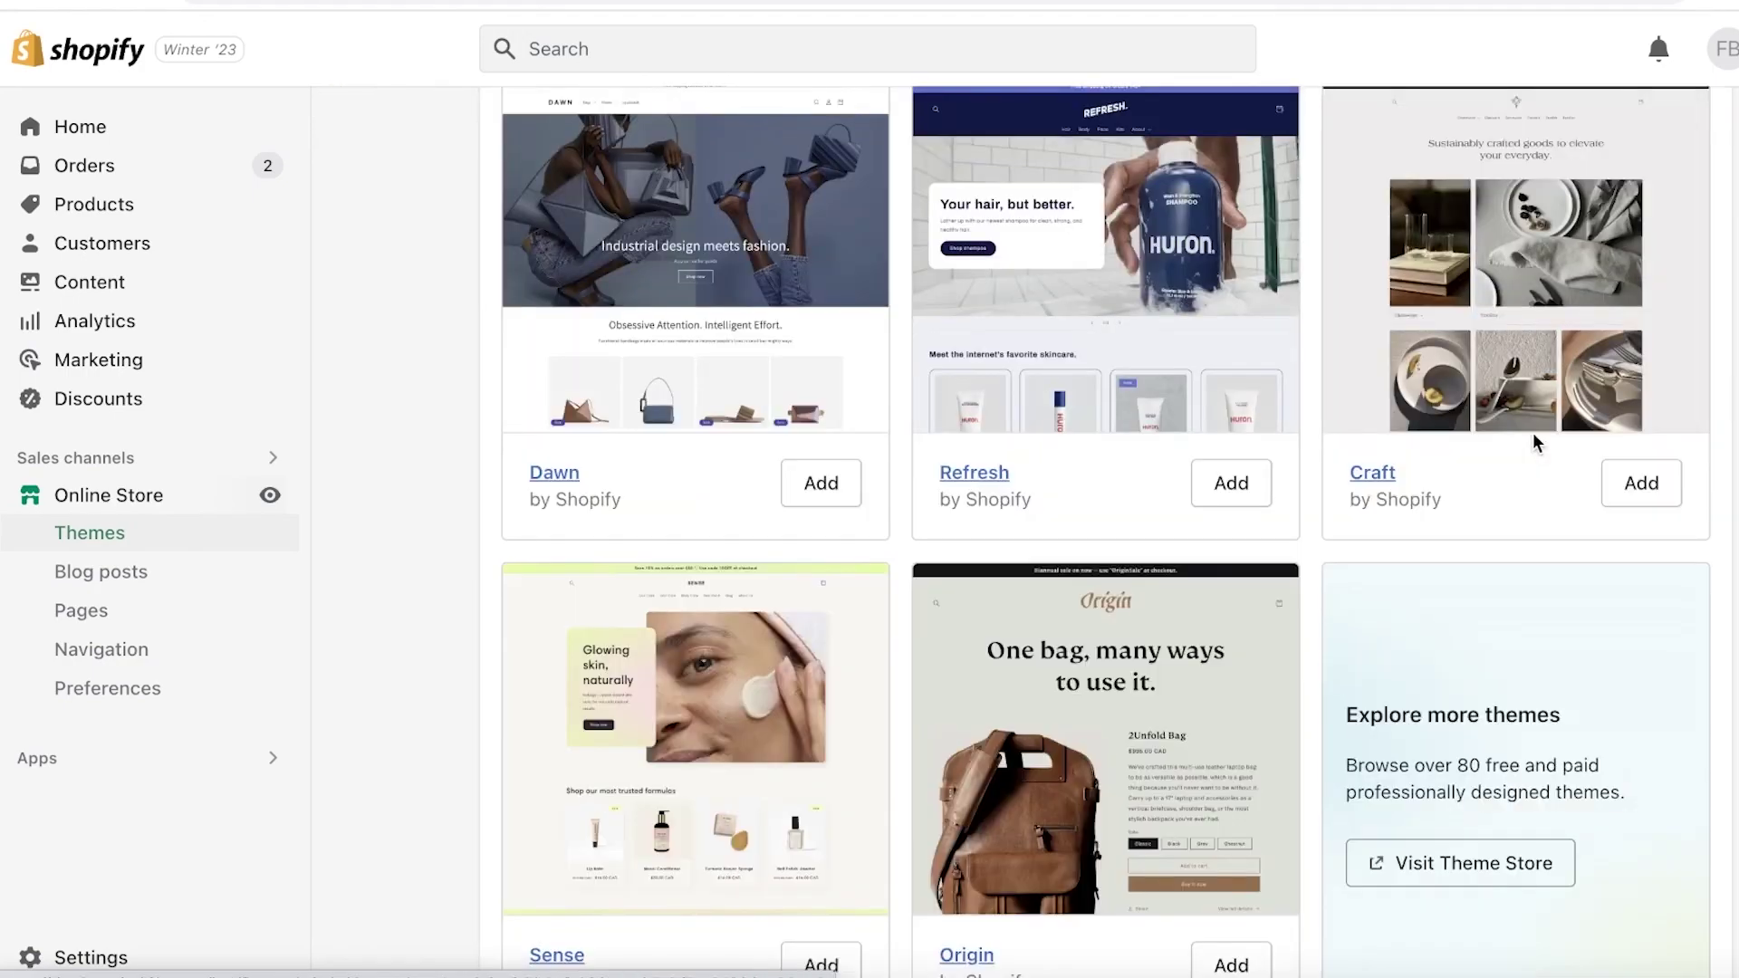
pyautogui.scroll(13, 1533, 432)
pyautogui.scroll(-15, 1533, 443)
pyautogui.scroll(17, 1533, 443)
pyautogui.scroll(-4, 1454, 471)
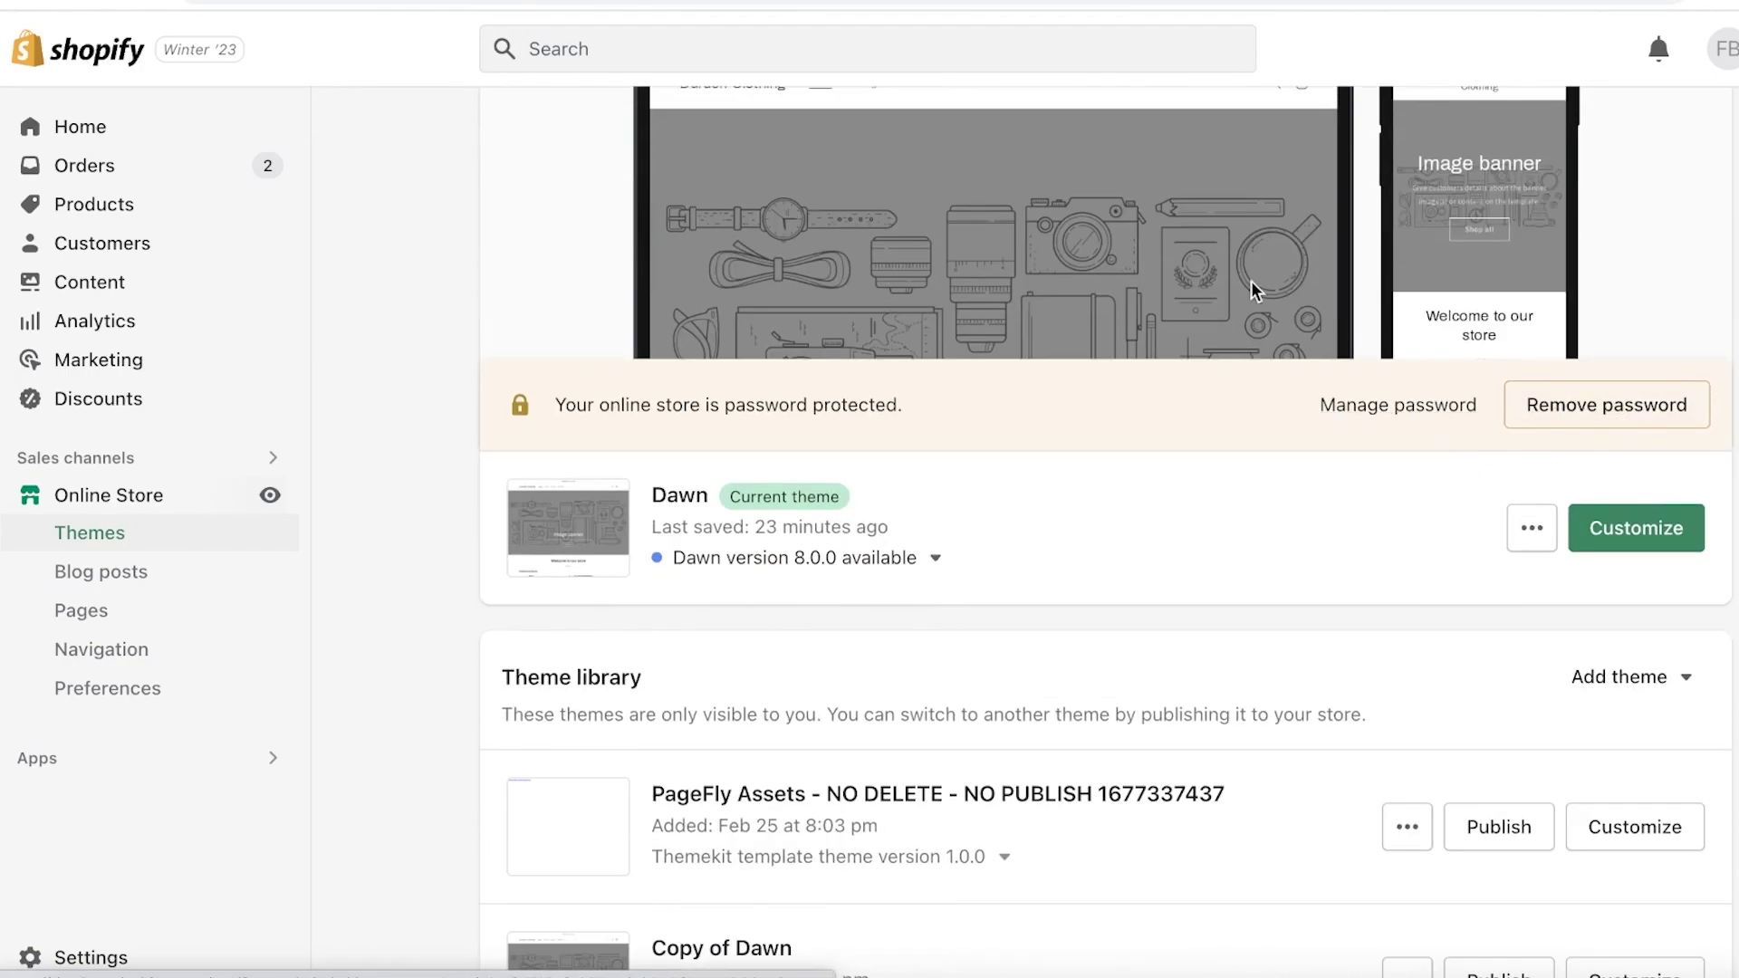
pyautogui.scroll(-3, 949, 353)
pyautogui.scroll(1, 1449, 317)
pyautogui.click(1532, 308)
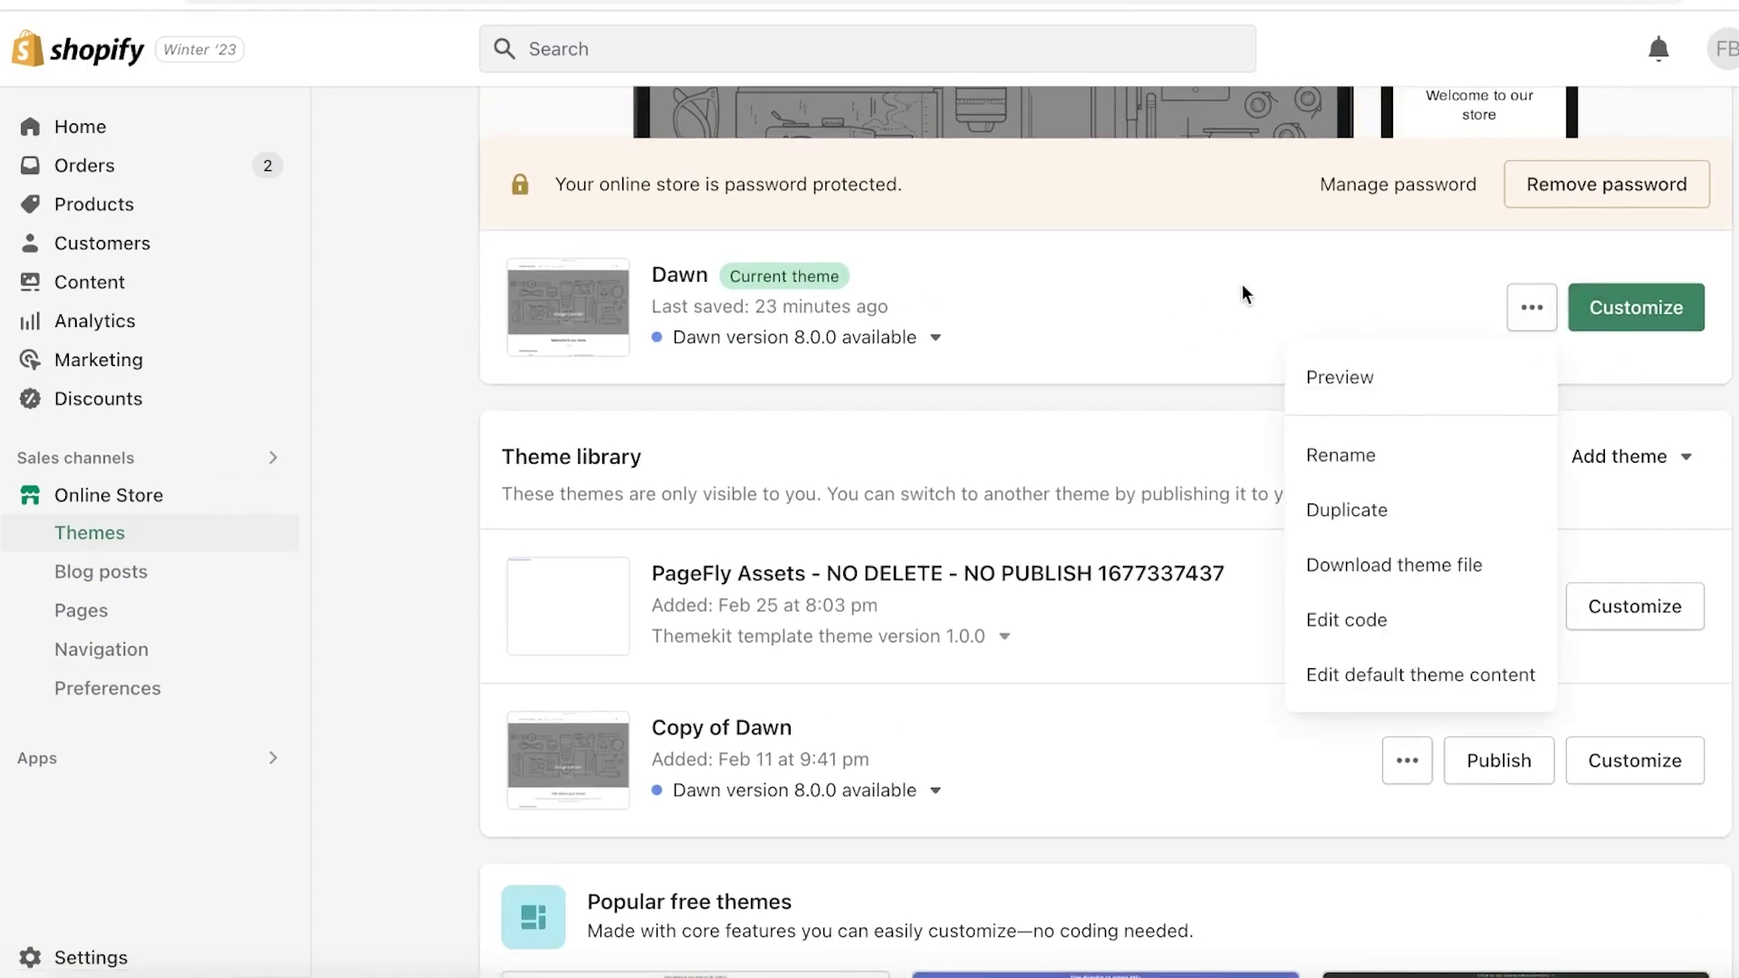
# - Remove the storefront password and dismiss the store-open announcement
pyautogui.scroll(3, 1448, 308)
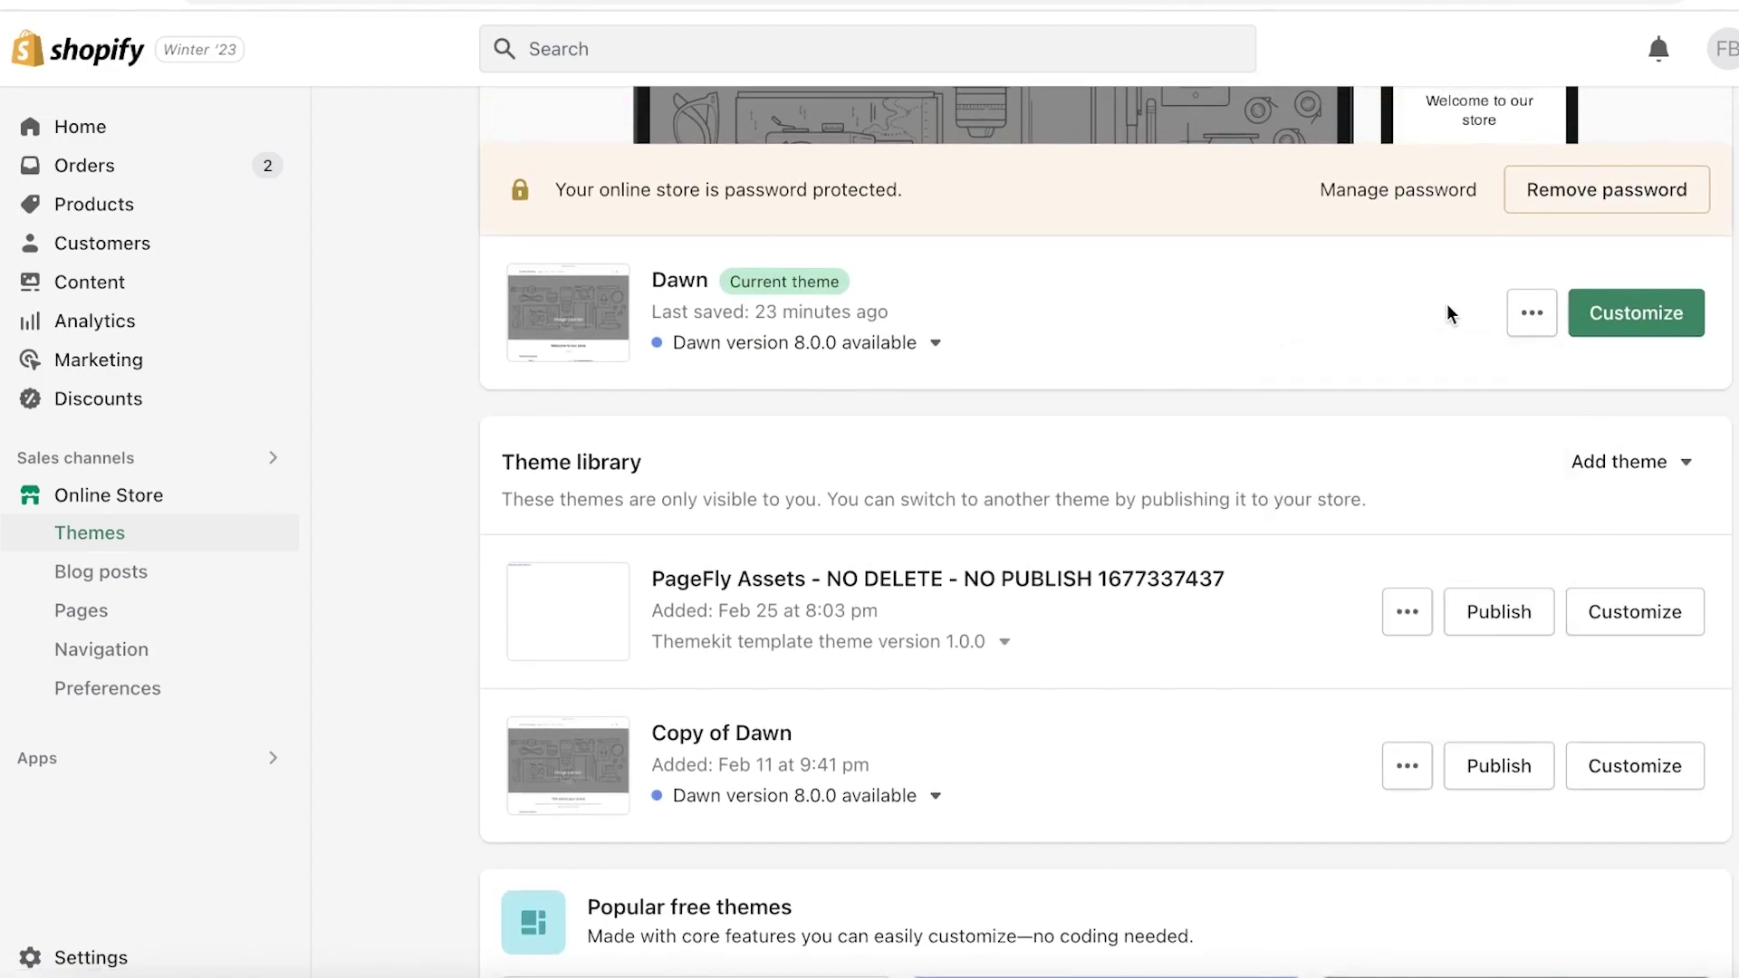
pyautogui.click(1620, 463)
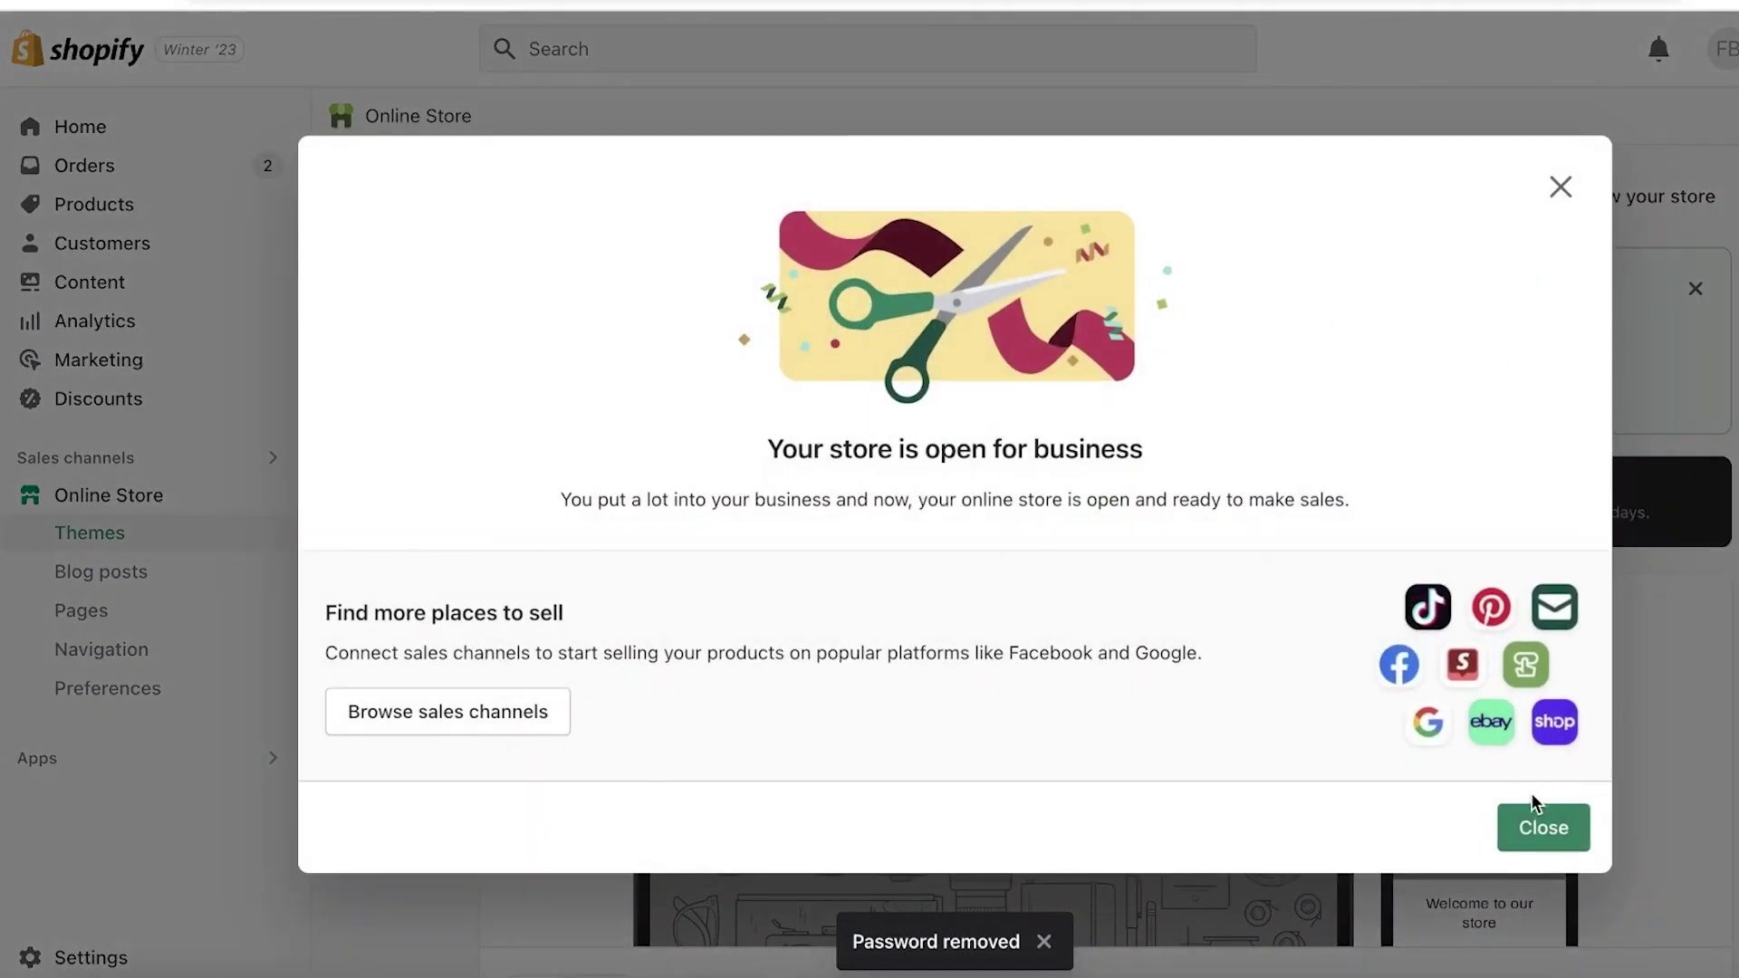
pyautogui.click(1559, 187)
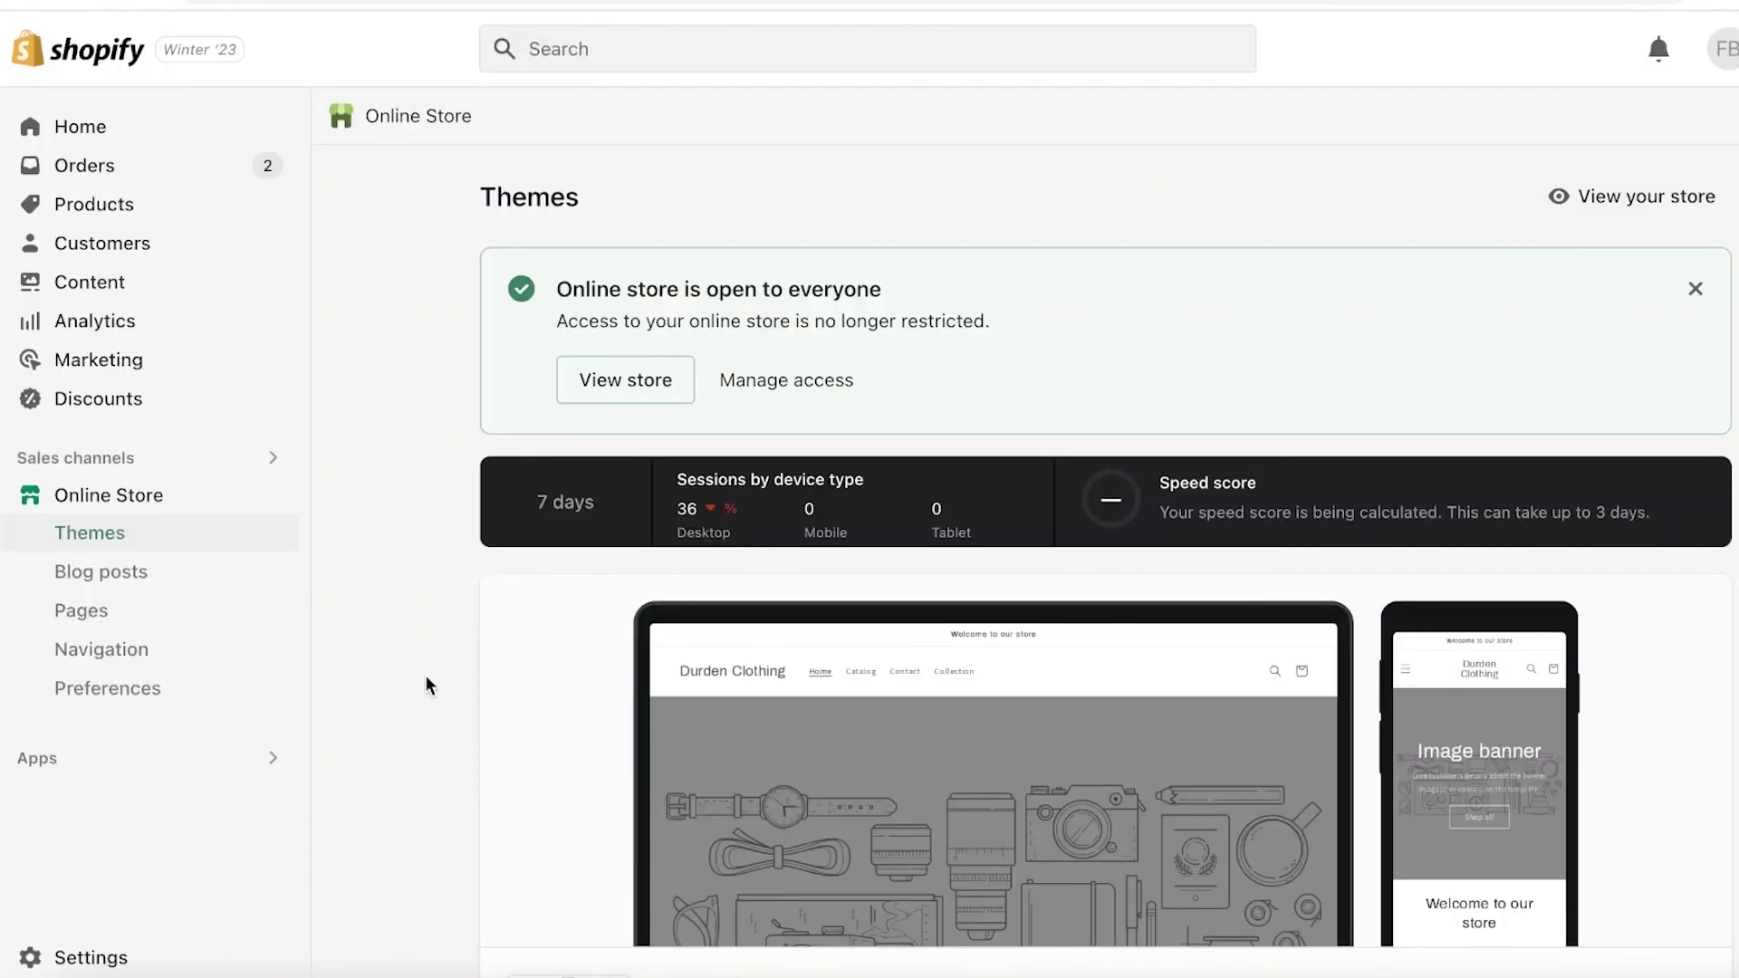
pyautogui.scroll(-6, 625, 407)
pyautogui.scroll(3, 828, 412)
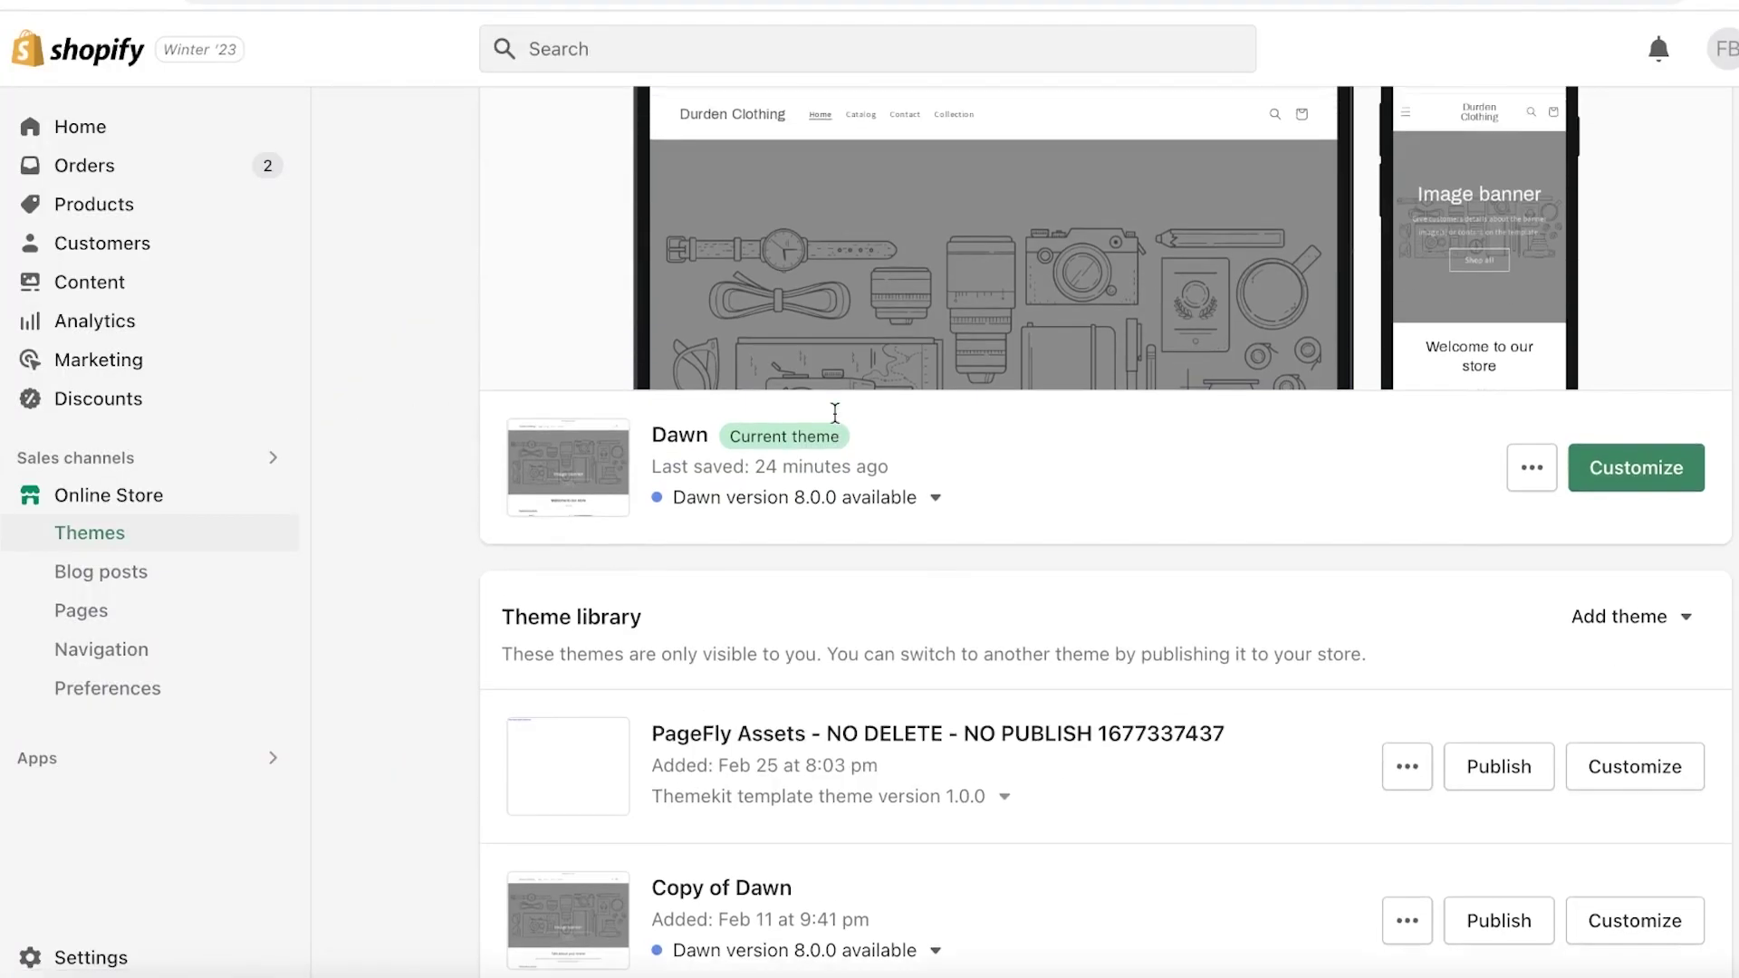
pyautogui.scroll(4, 834, 451)
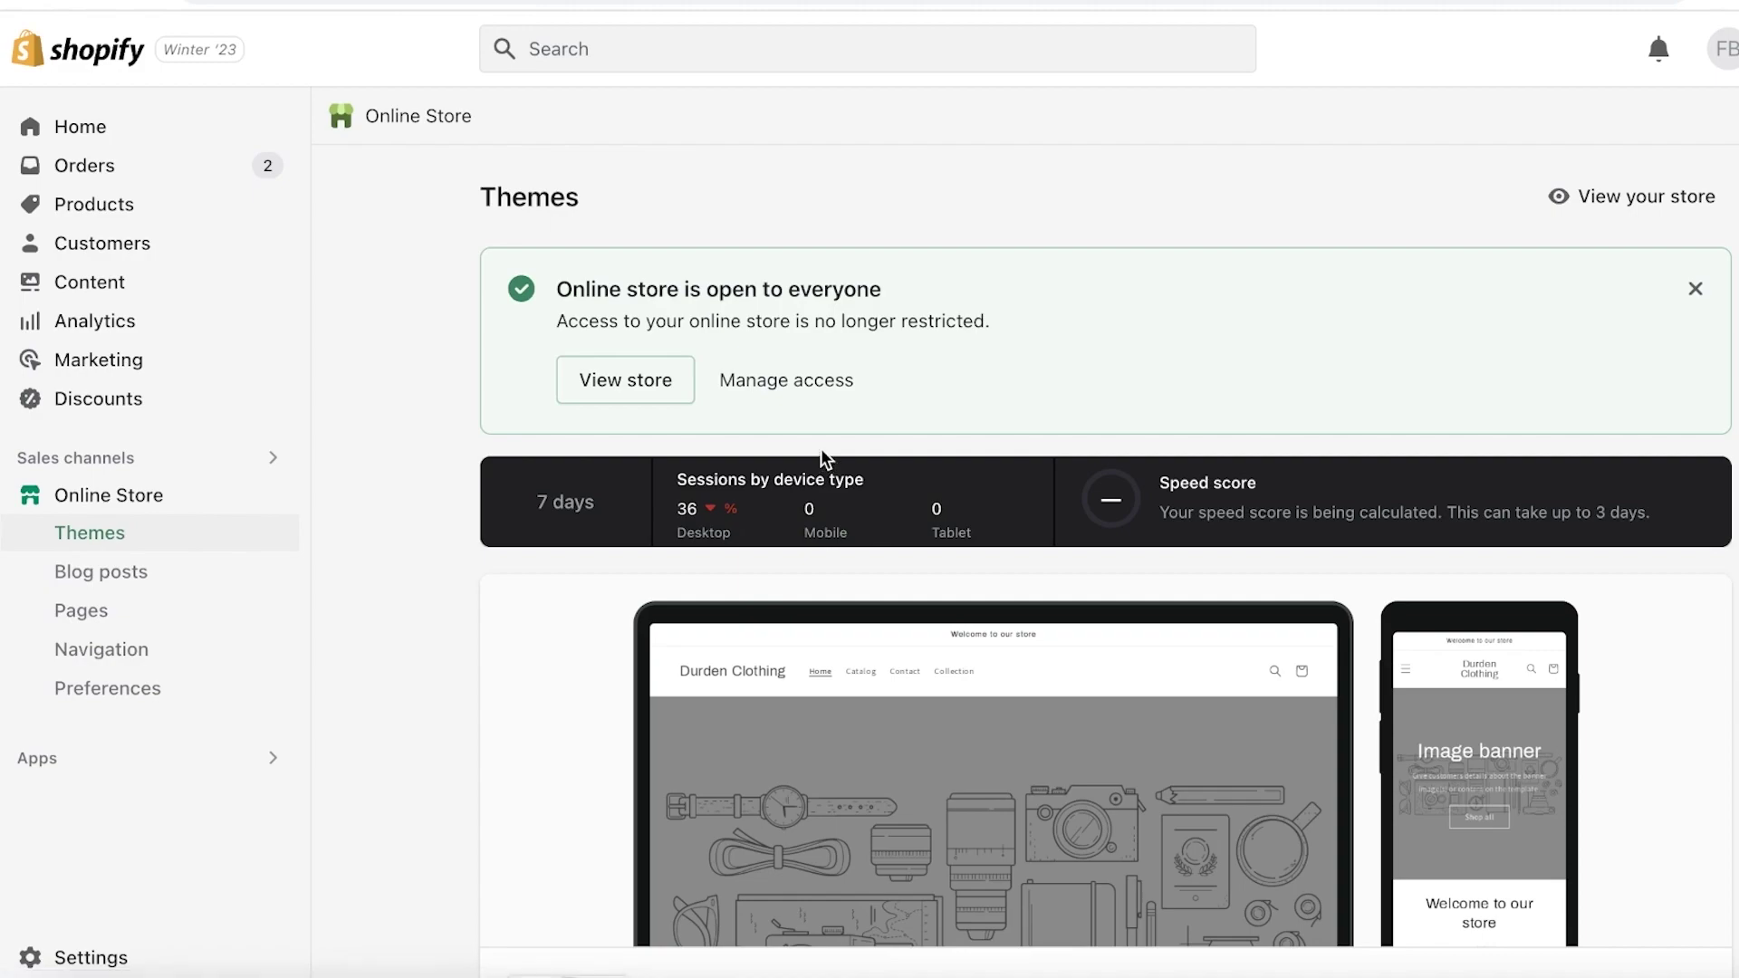
pyautogui.scroll(-3, 820, 450)
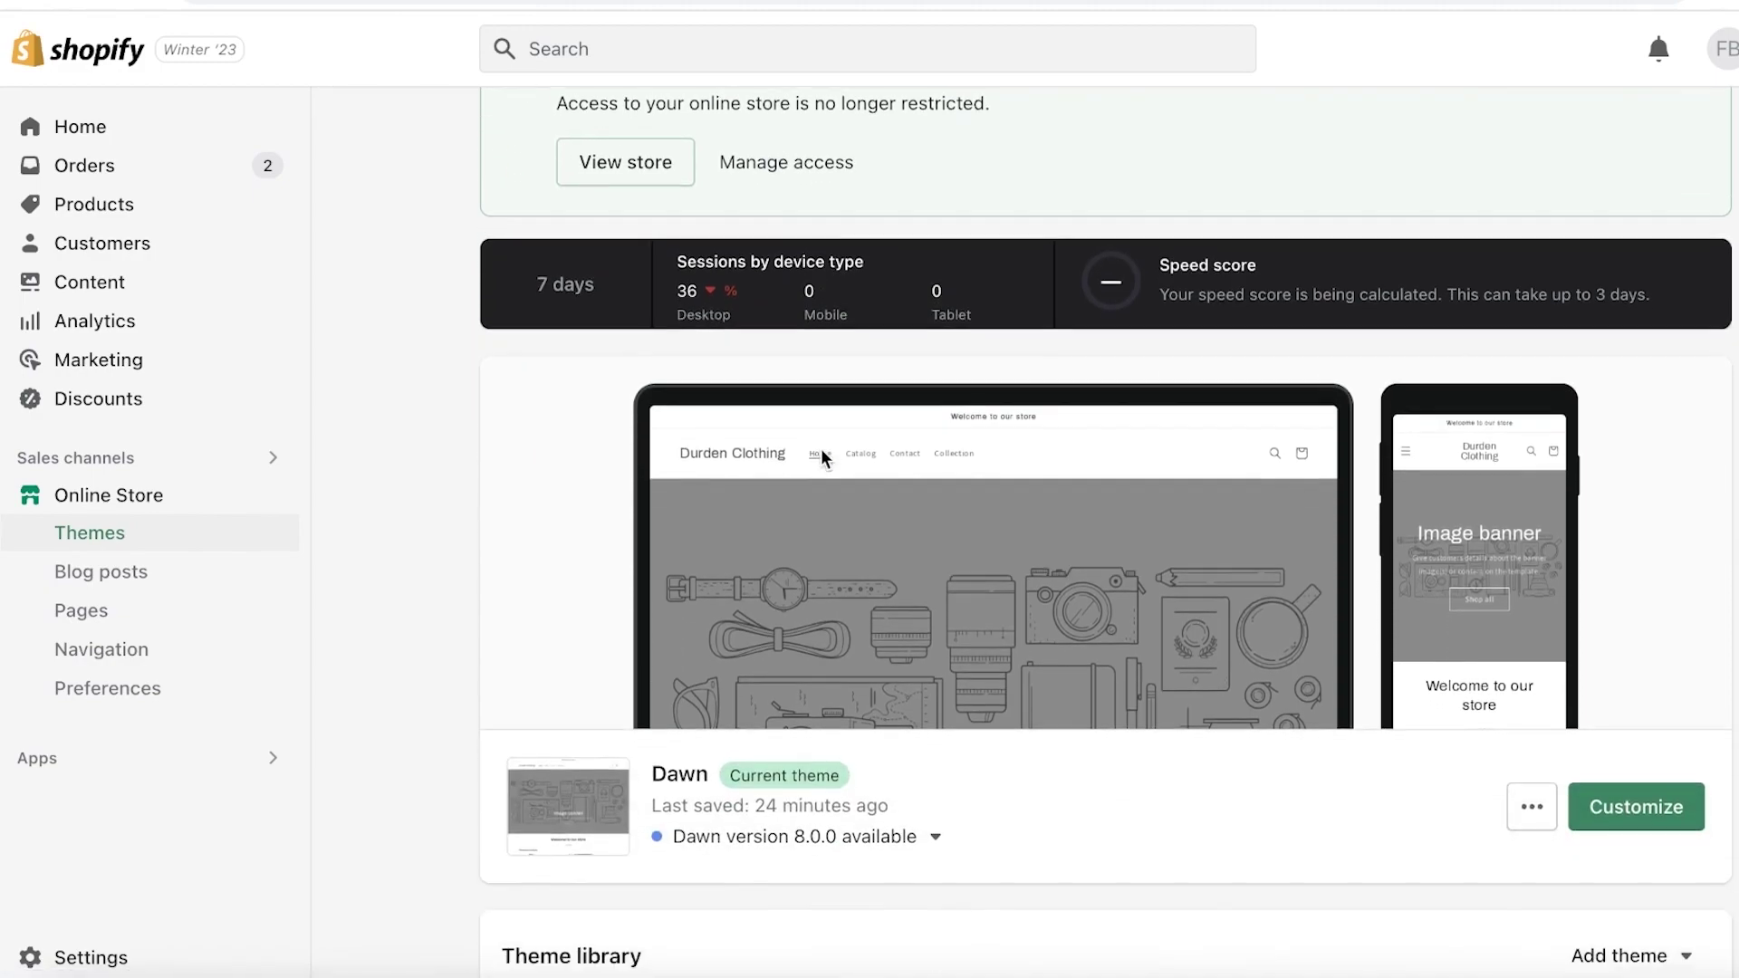
pyautogui.scroll(1, 415, 324)
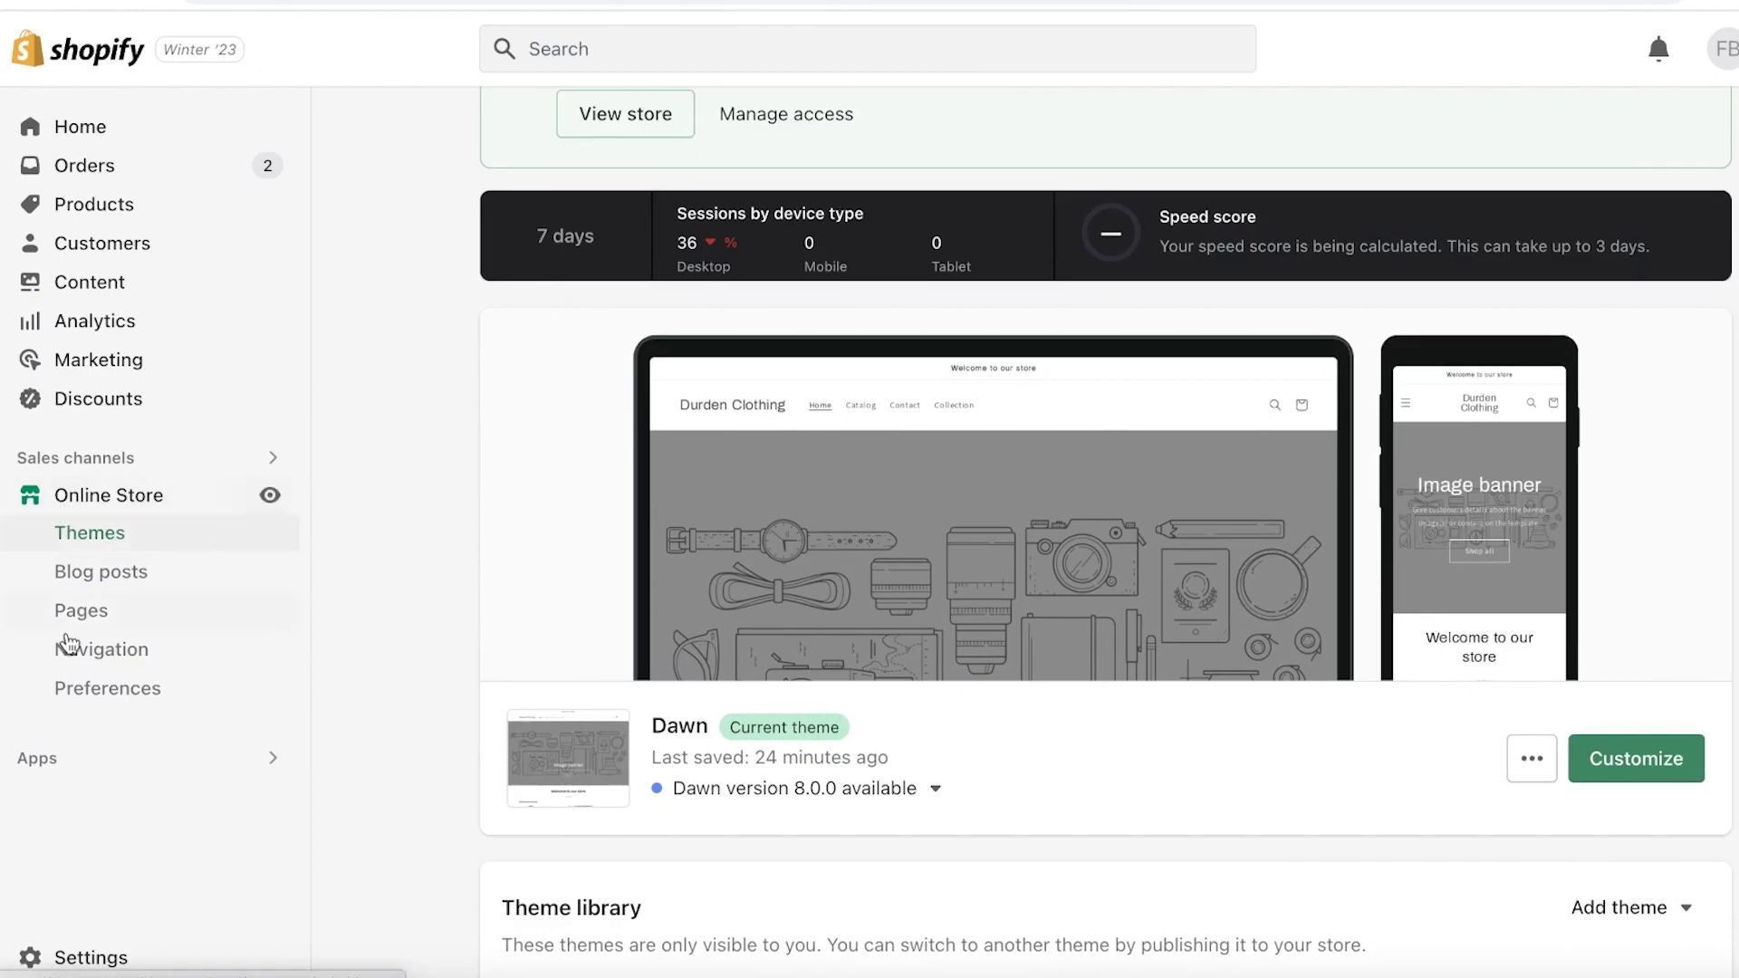
# - In Online Store Preferences, re-enable 'Restrict access to visitors with the password' and save
pyautogui.click(72, 695)
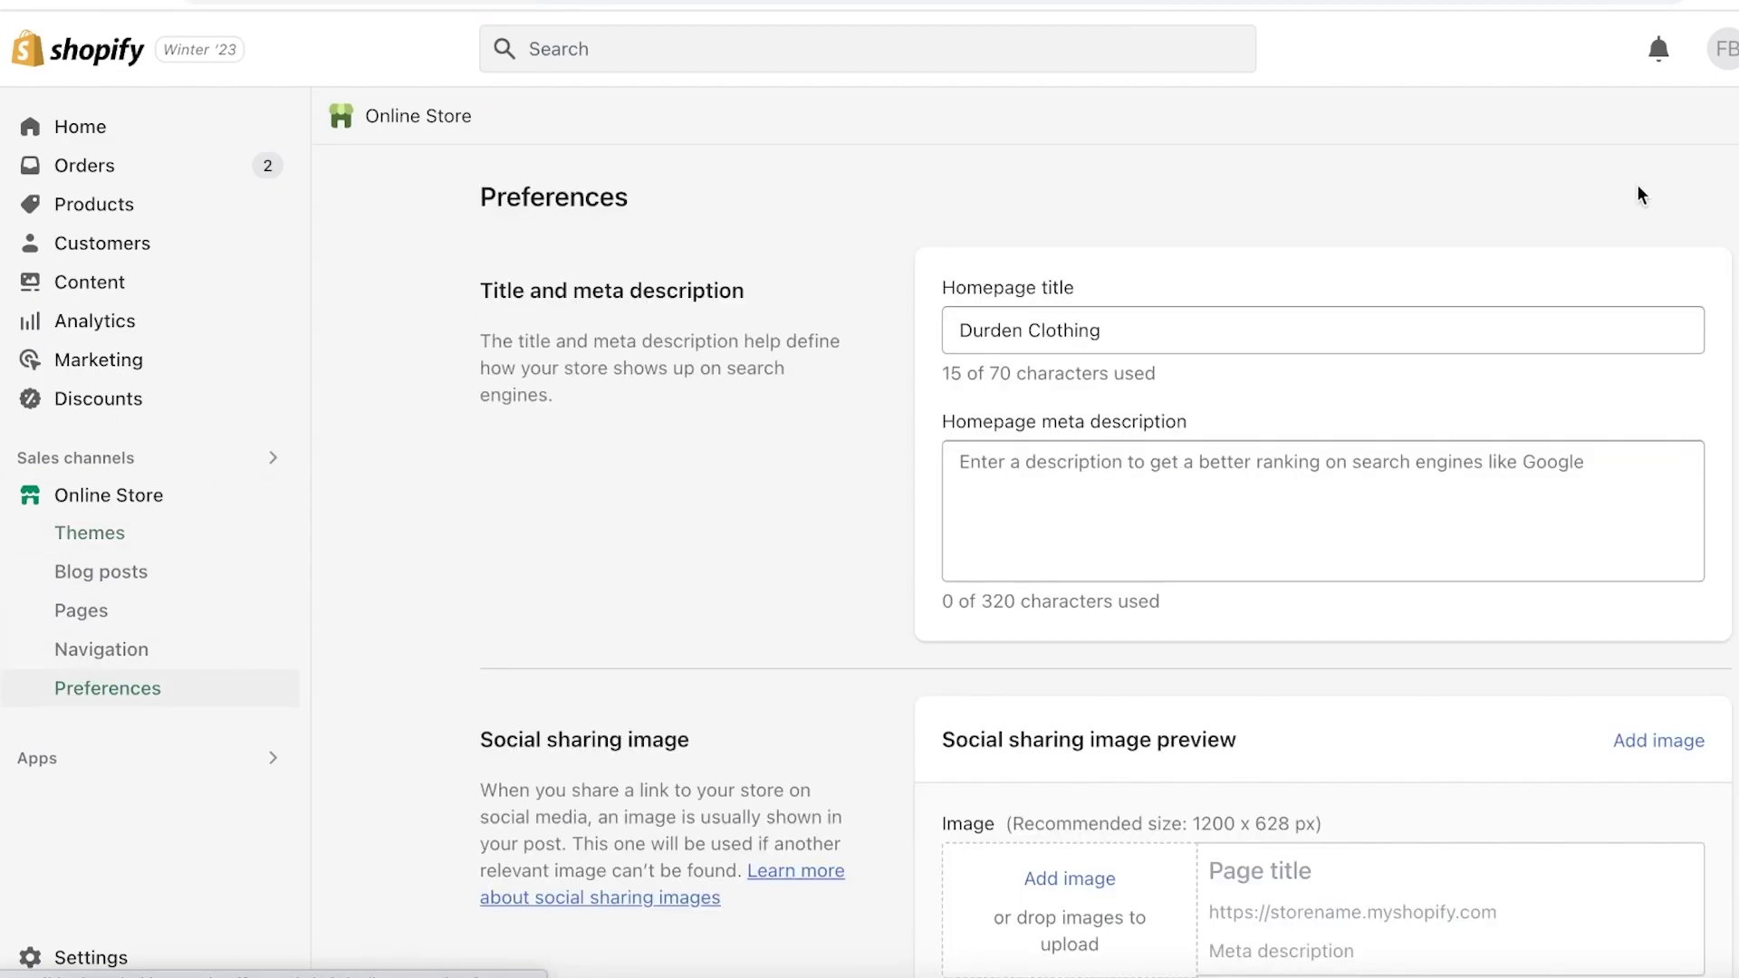
pyautogui.scroll(-7, 1592, 196)
pyautogui.scroll(-15, 1590, 193)
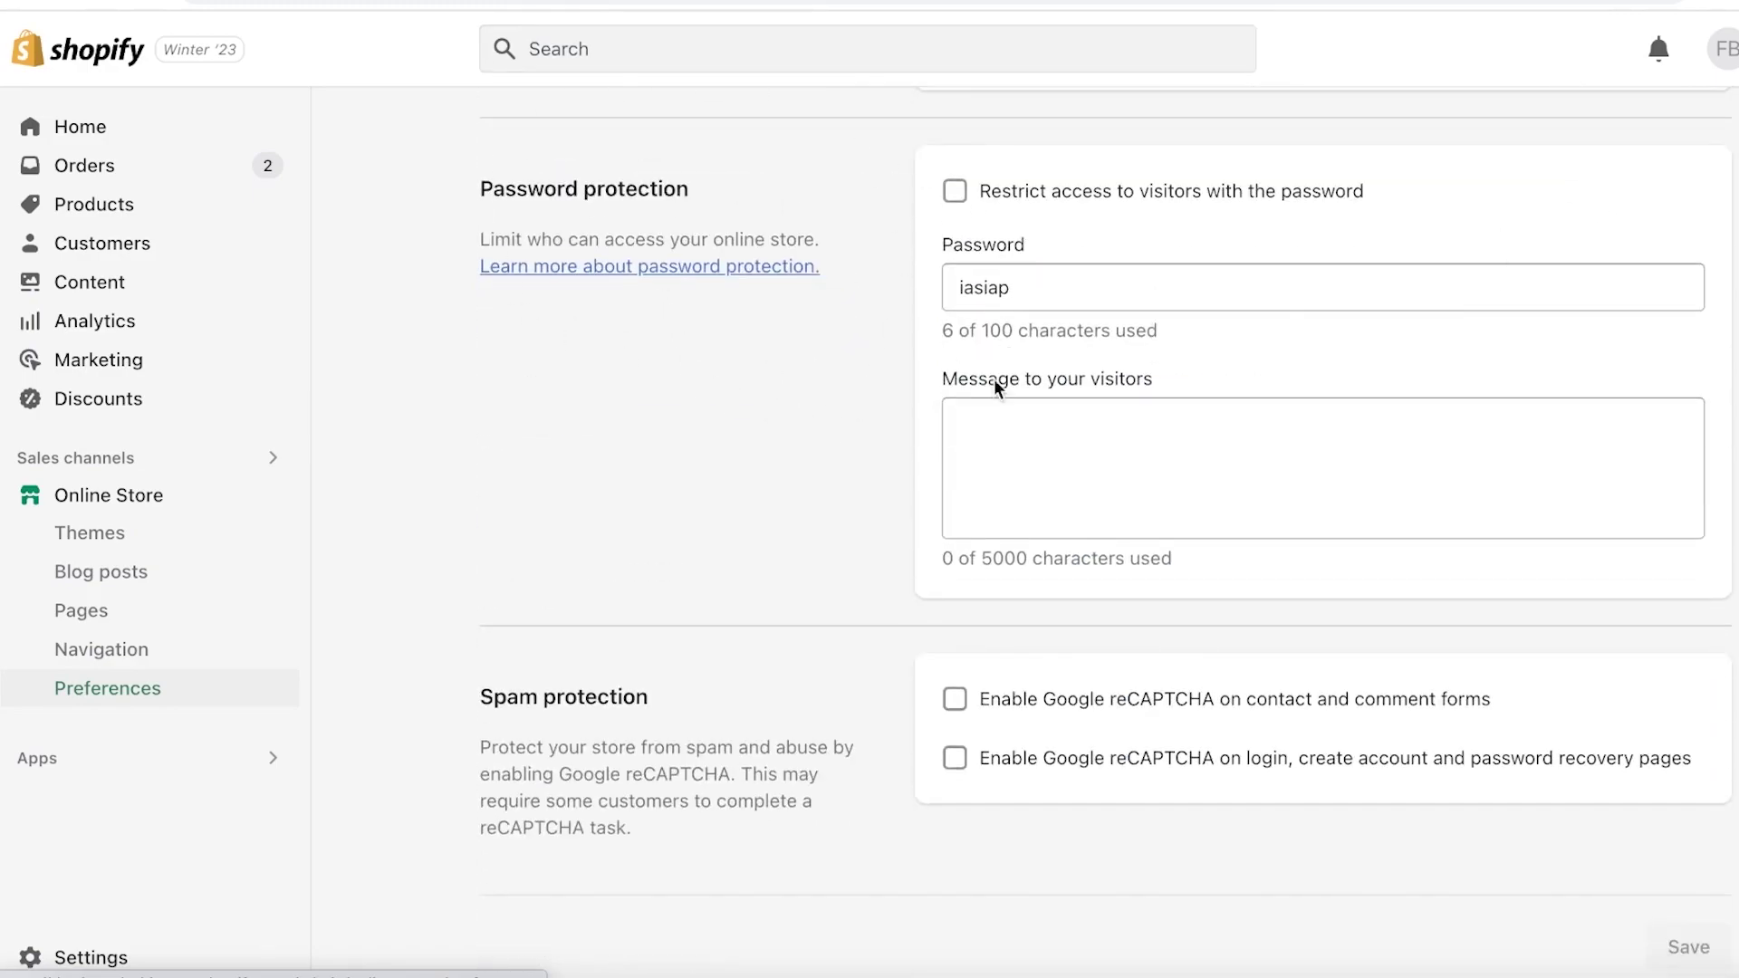
pyautogui.scroll(1, 978, 251)
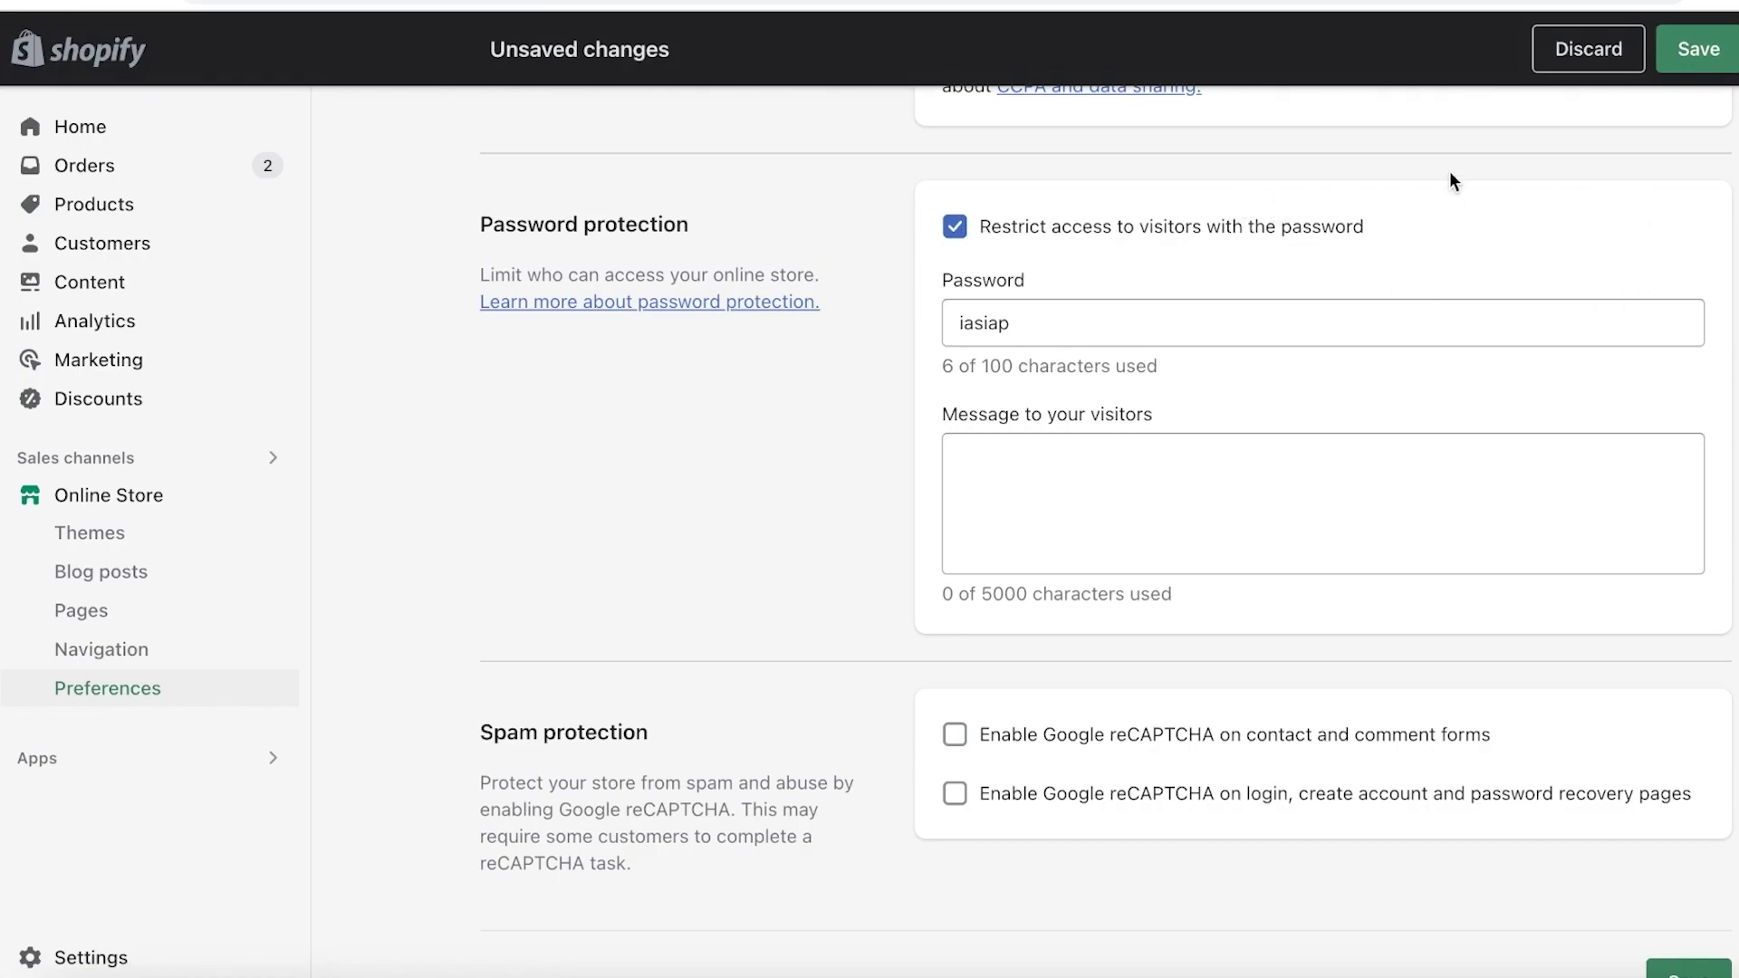
pyautogui.click(1680, 57)
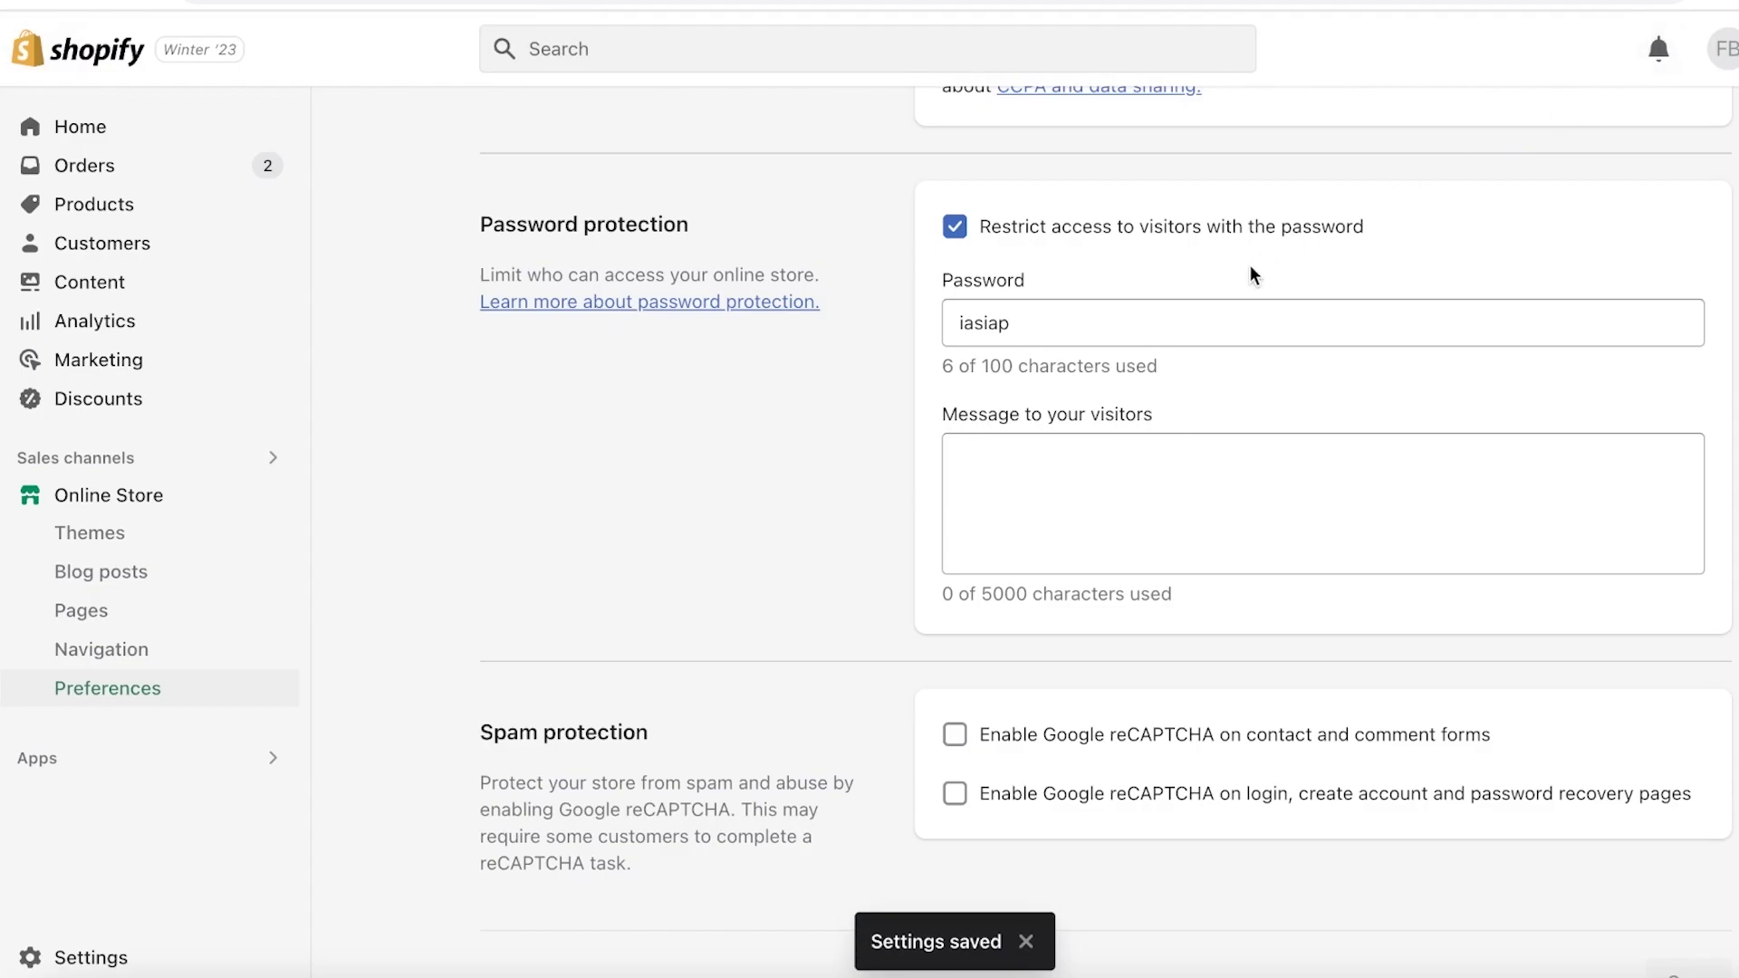
pyautogui.scroll(2, 684, 274)
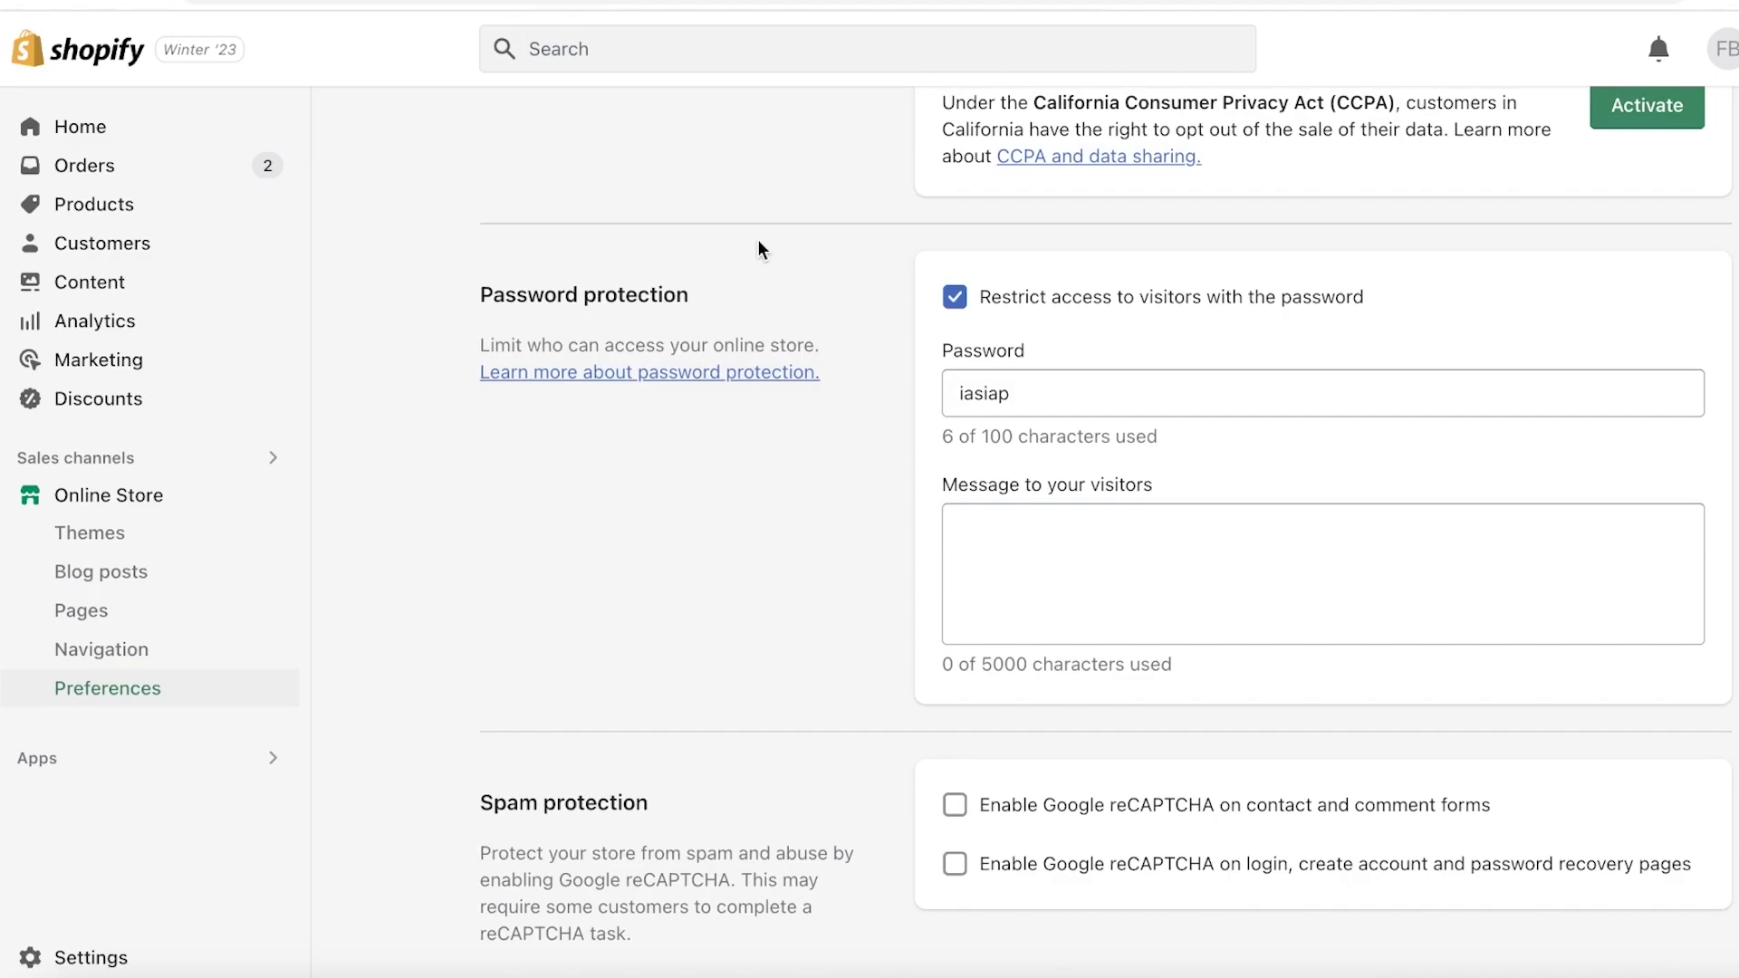
pyautogui.scroll(1, 763, 243)
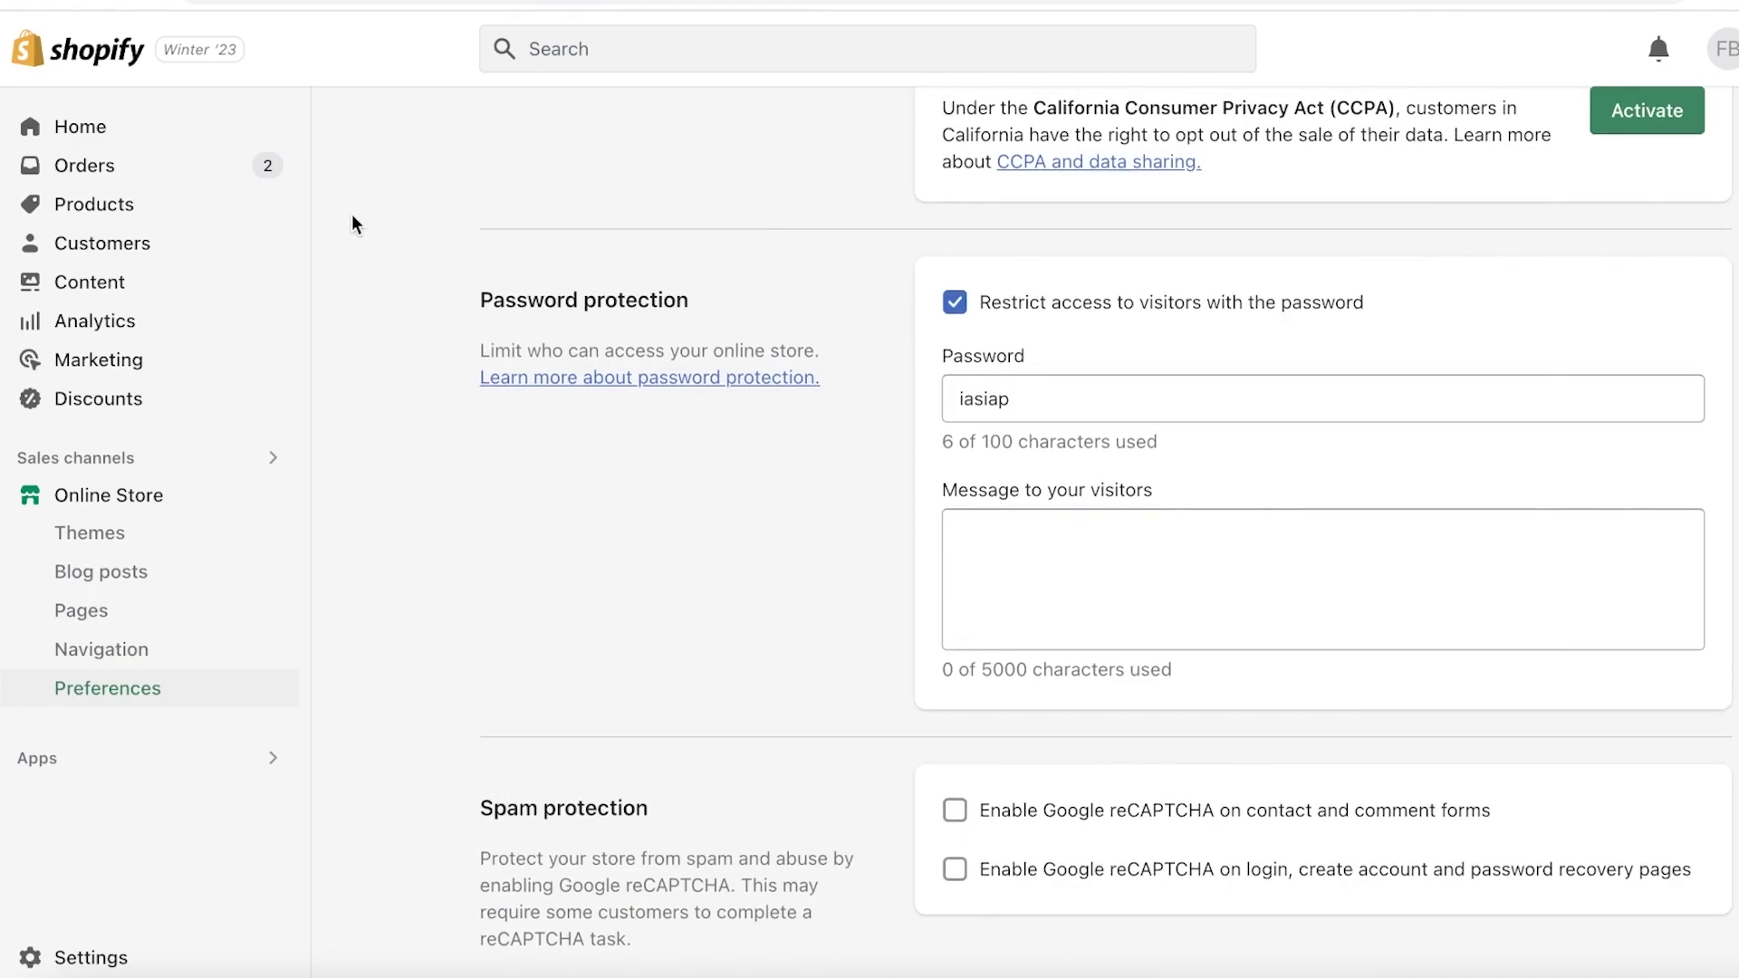
pyautogui.scroll(10, 723, 201)
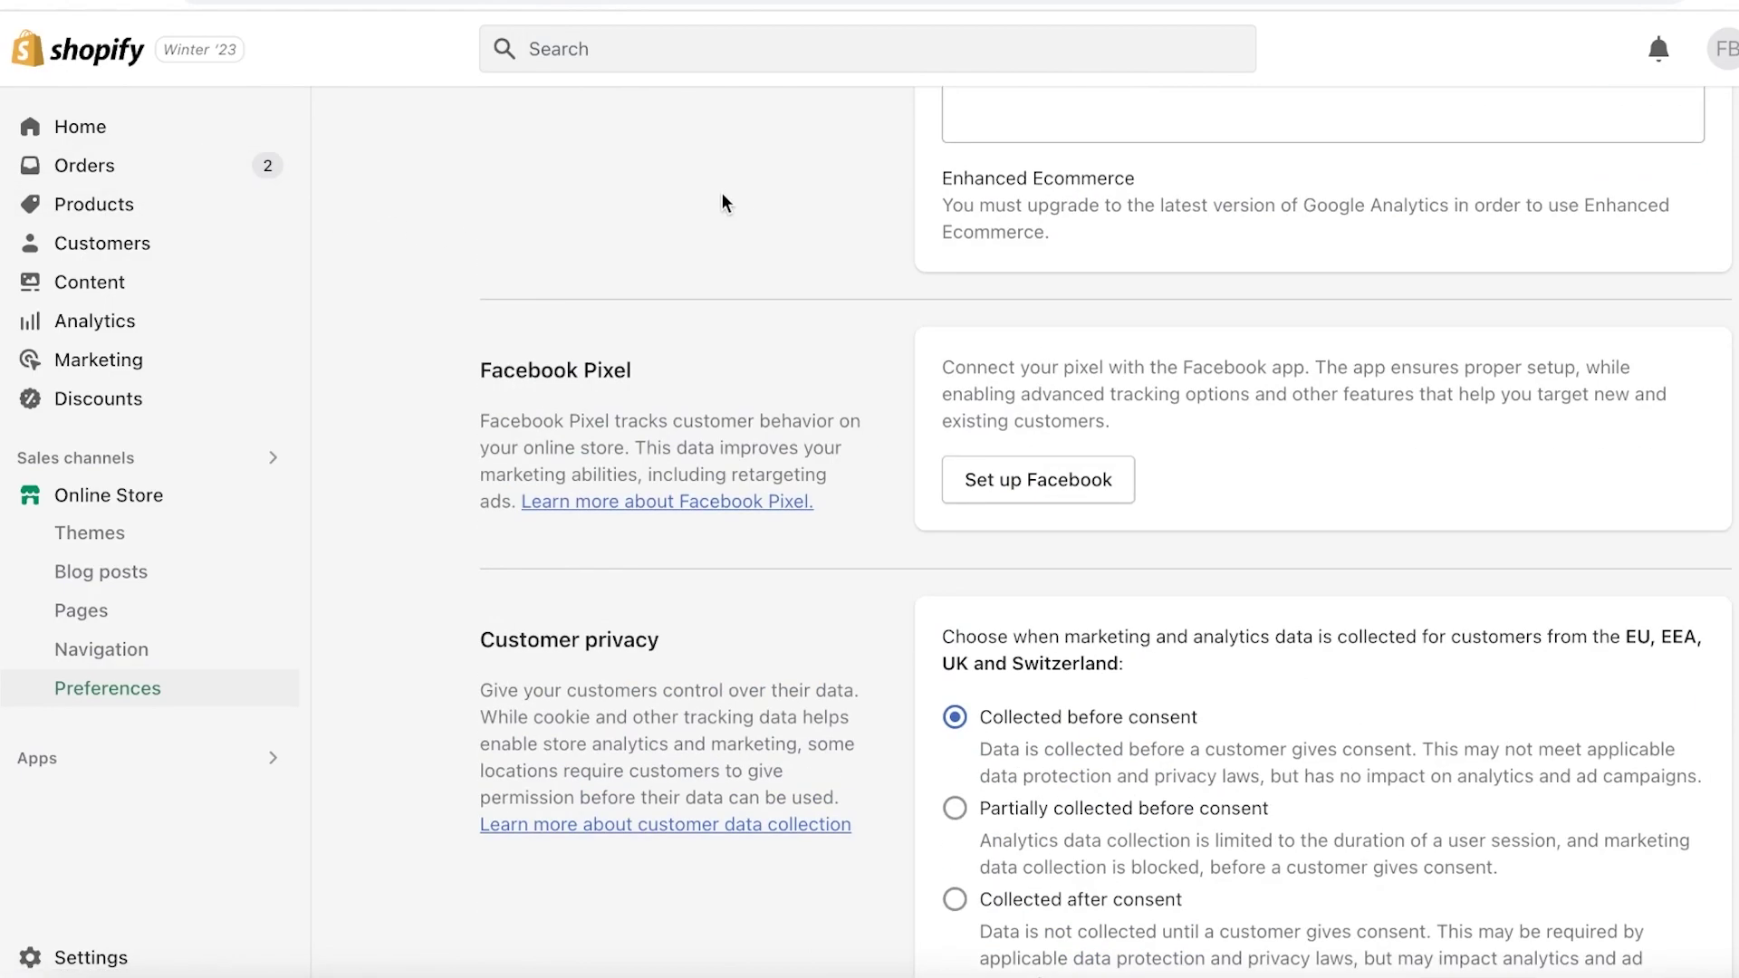
pyautogui.scroll(15, 721, 203)
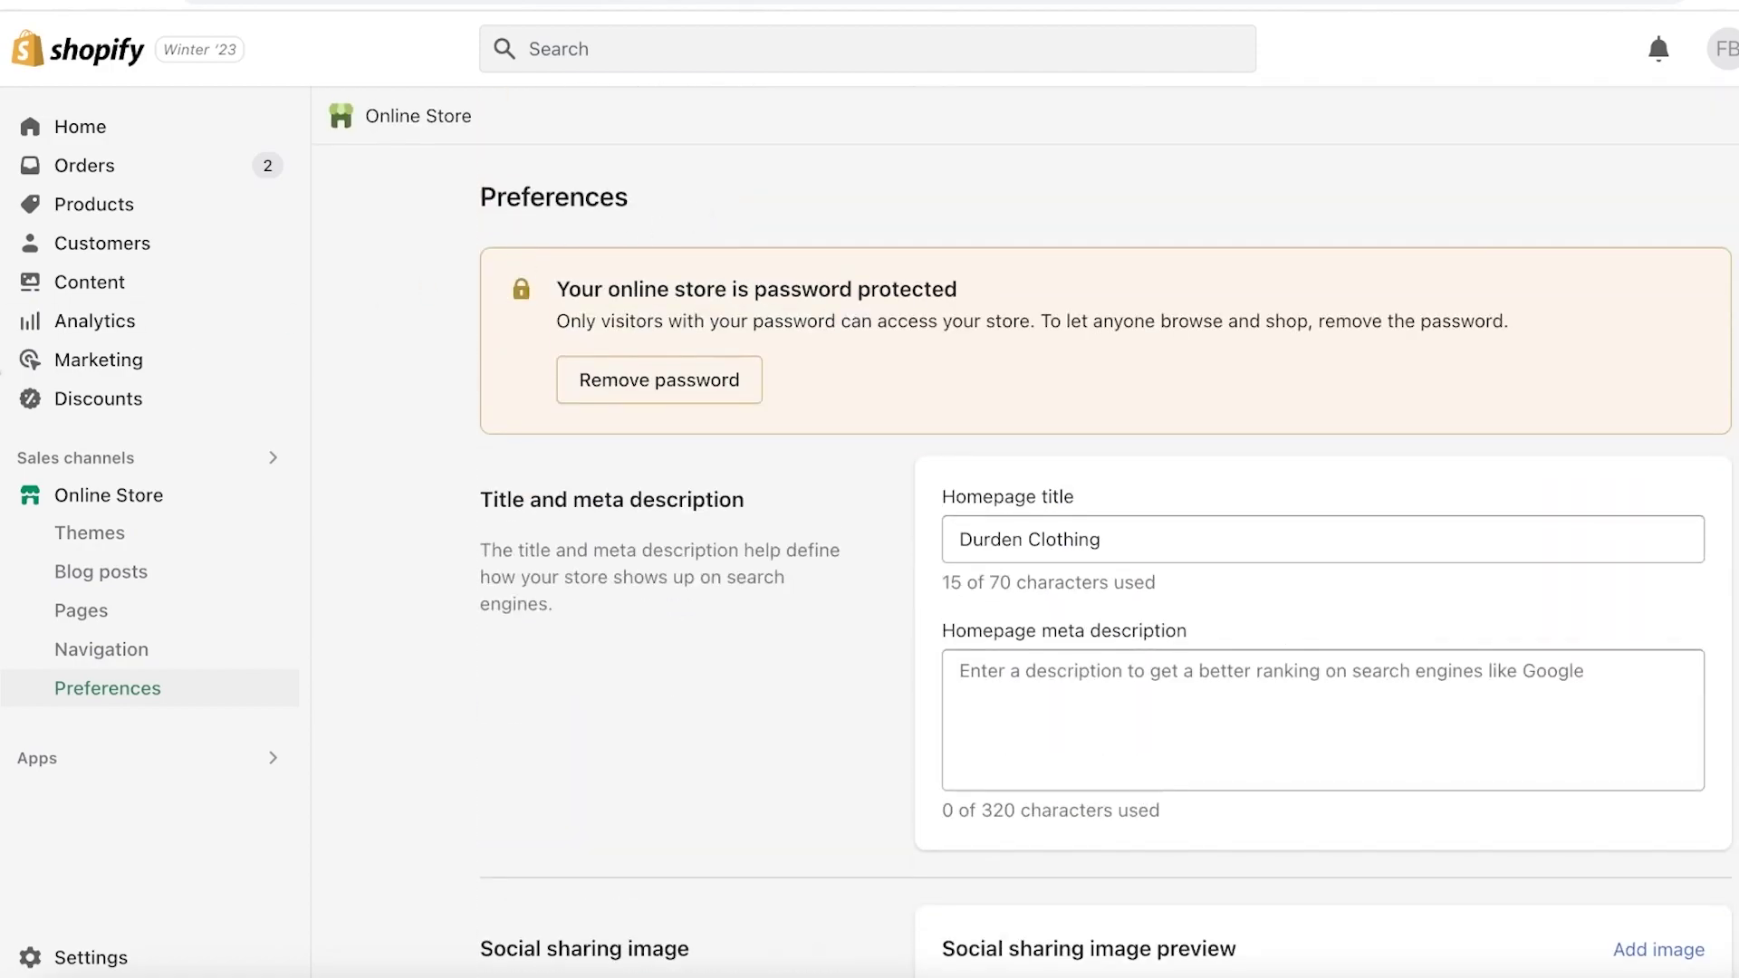
# - Open the Orders list from the admin sidebar
pyautogui.click(128, 175)
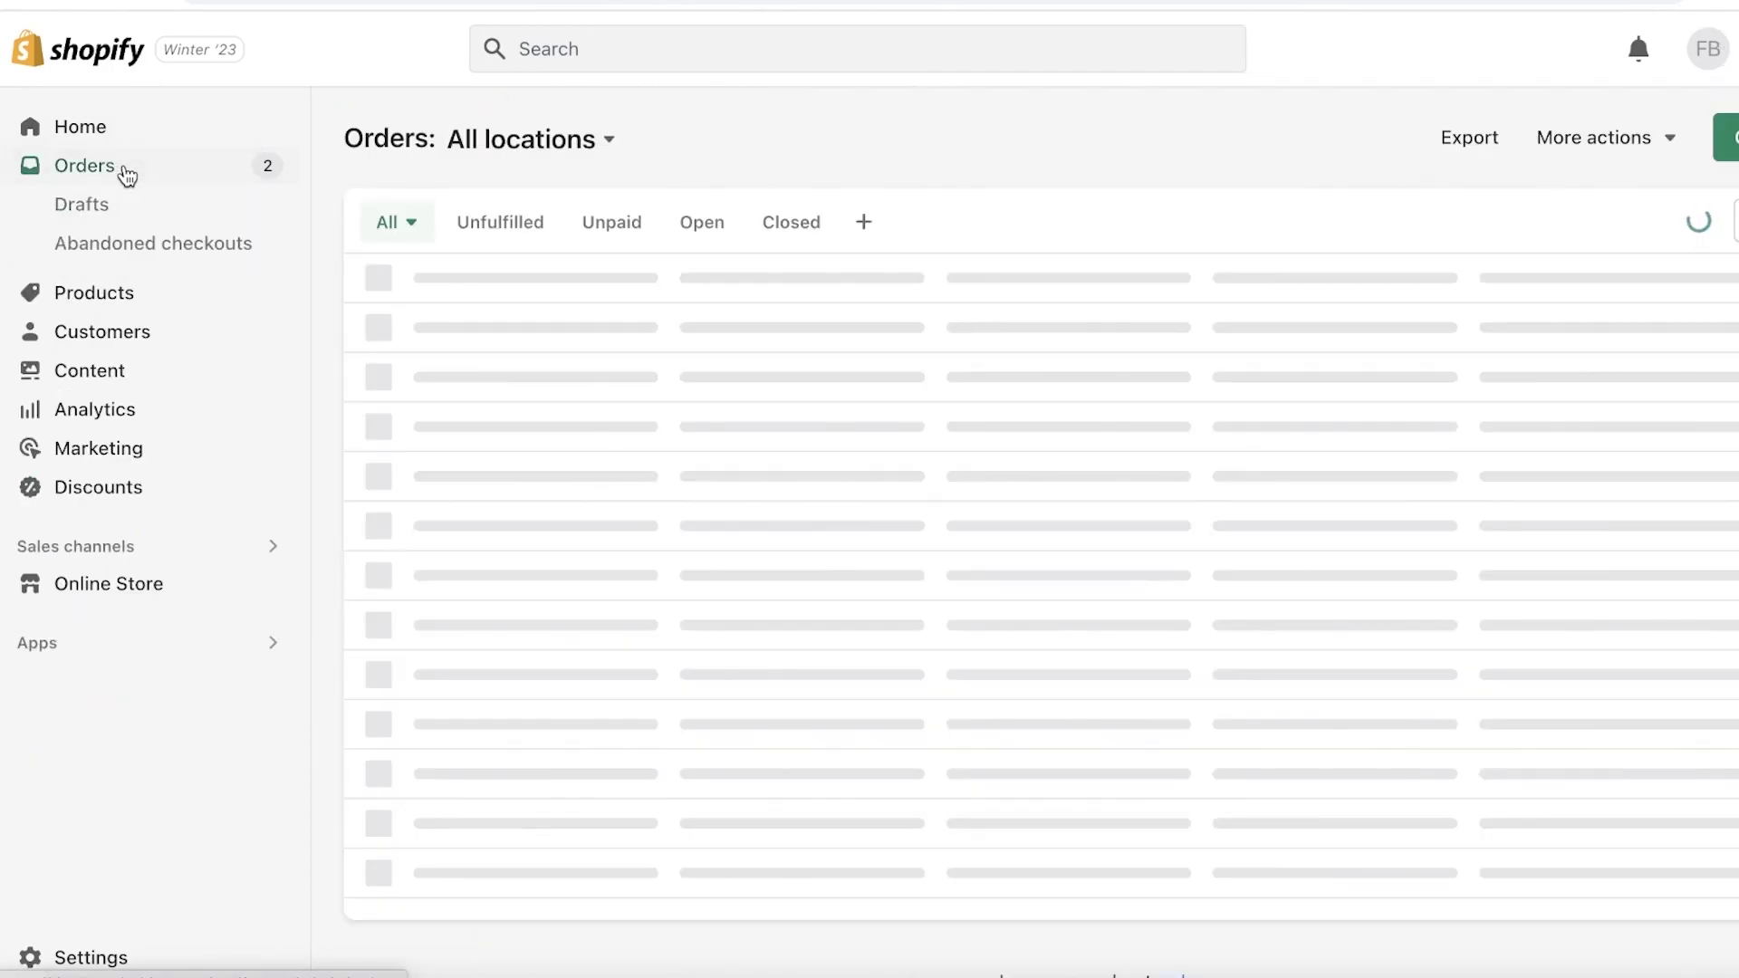